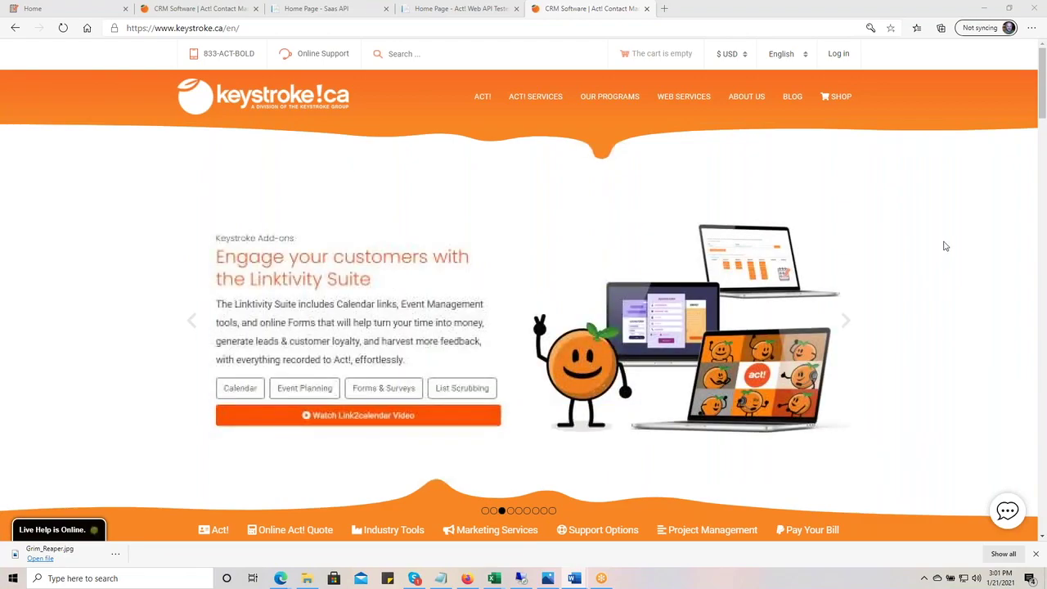
- Open Keystroke's Free Act! Training Videos page in a new tab and skim the video list
scroll(944, 245, "down", 1)
scroll(944, 245, "down", 15)
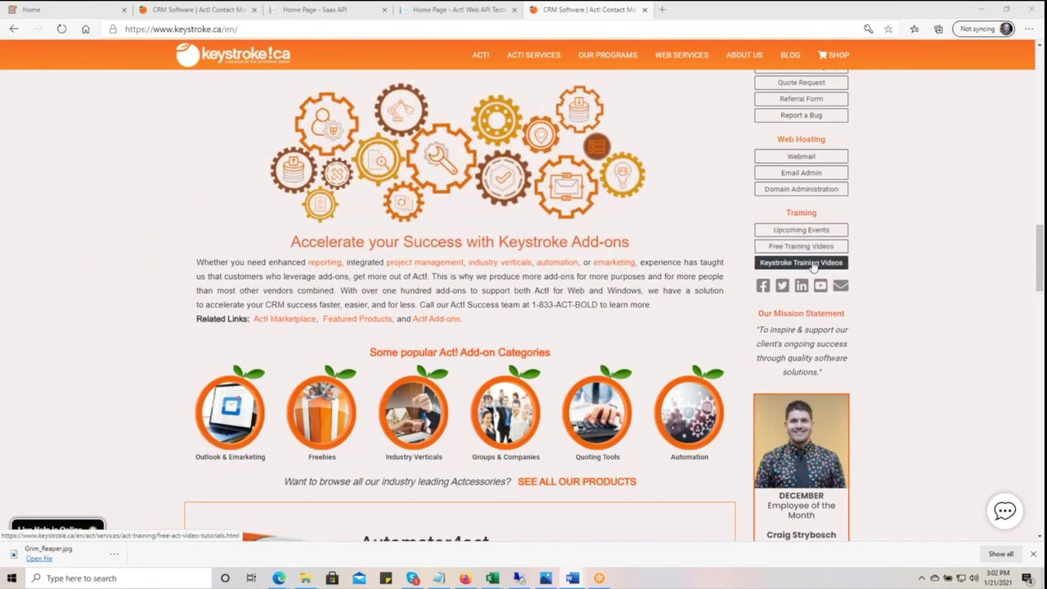
left_click(813, 264)
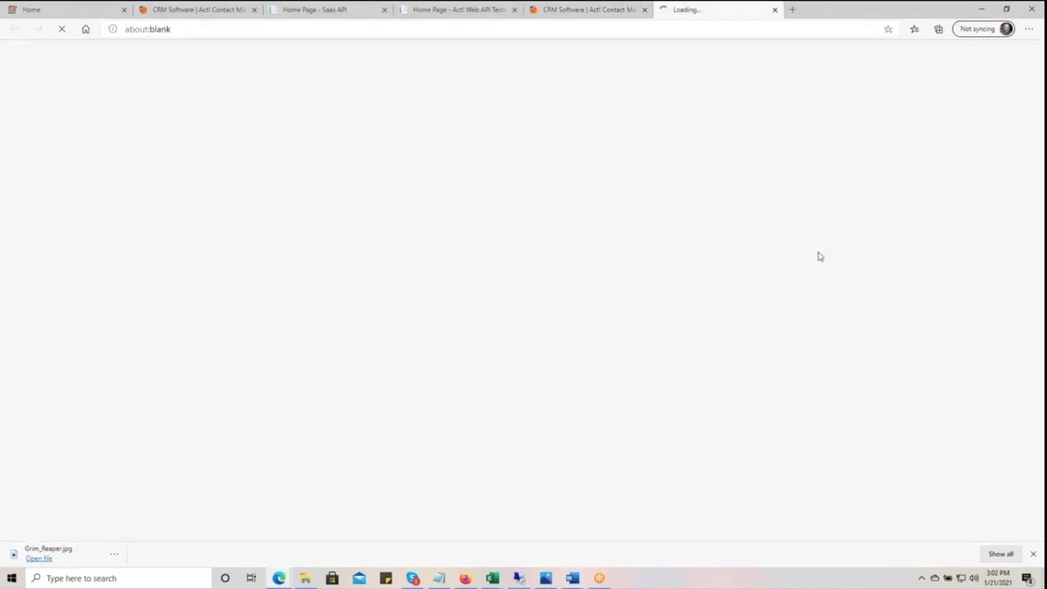
scroll(961, 293, "down", 5)
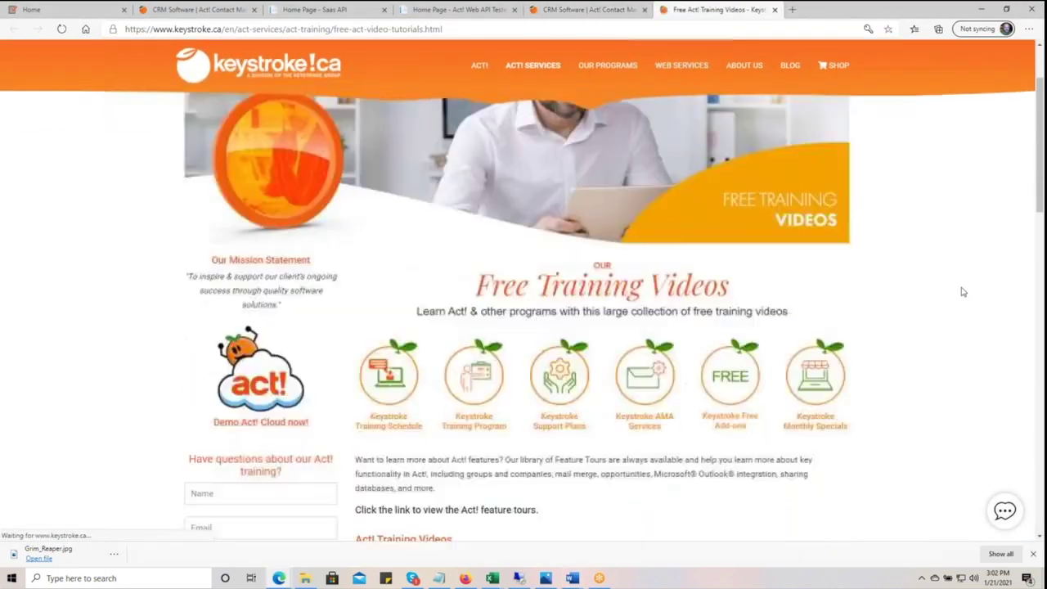
scroll(962, 292, "down", 3)
scroll(961, 289, "up", 1)
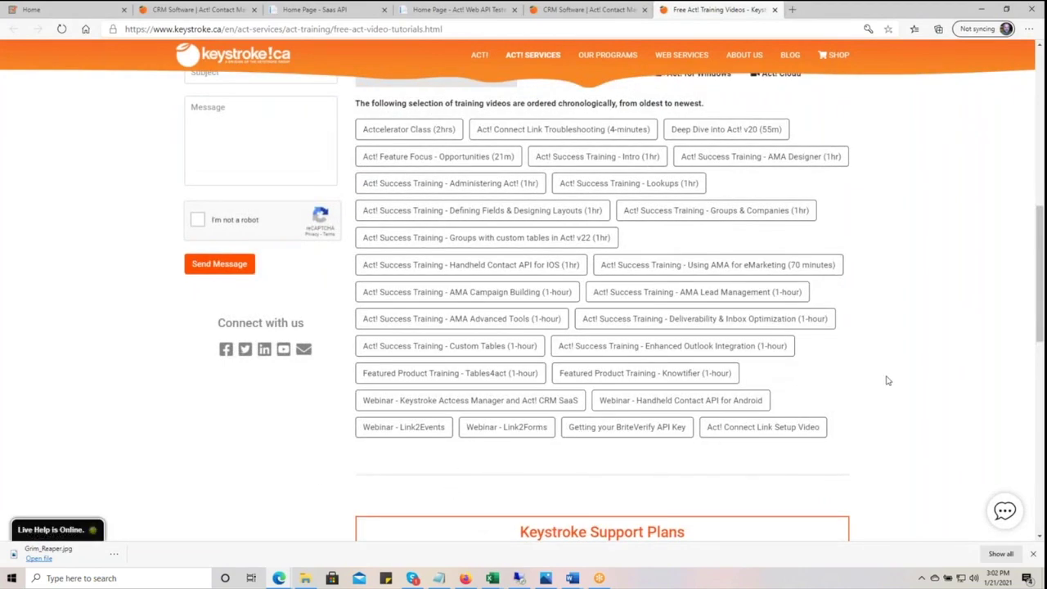
scroll(889, 381, "up", 10)
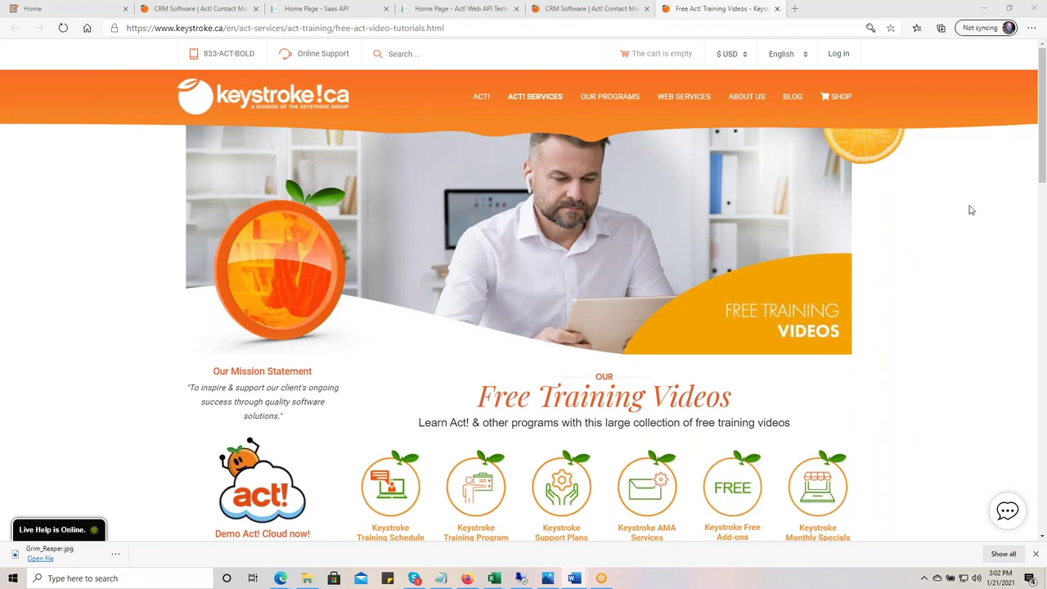
- View the Link2list product page under Linktivity Products, then bring the Linktivity home tab forward
mouse_move(618, 94)
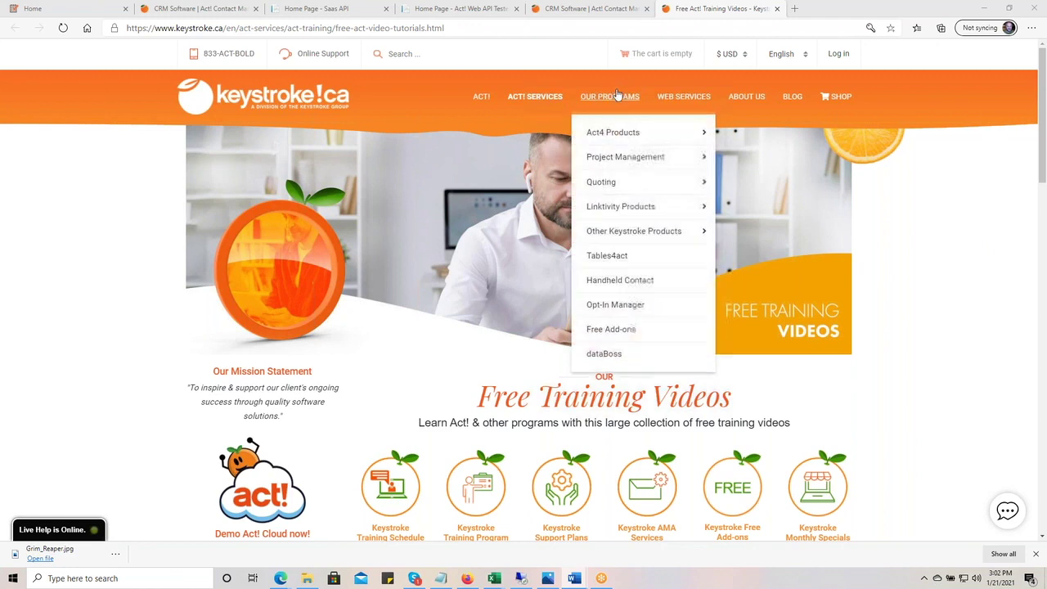
mouse_move(654, 191)
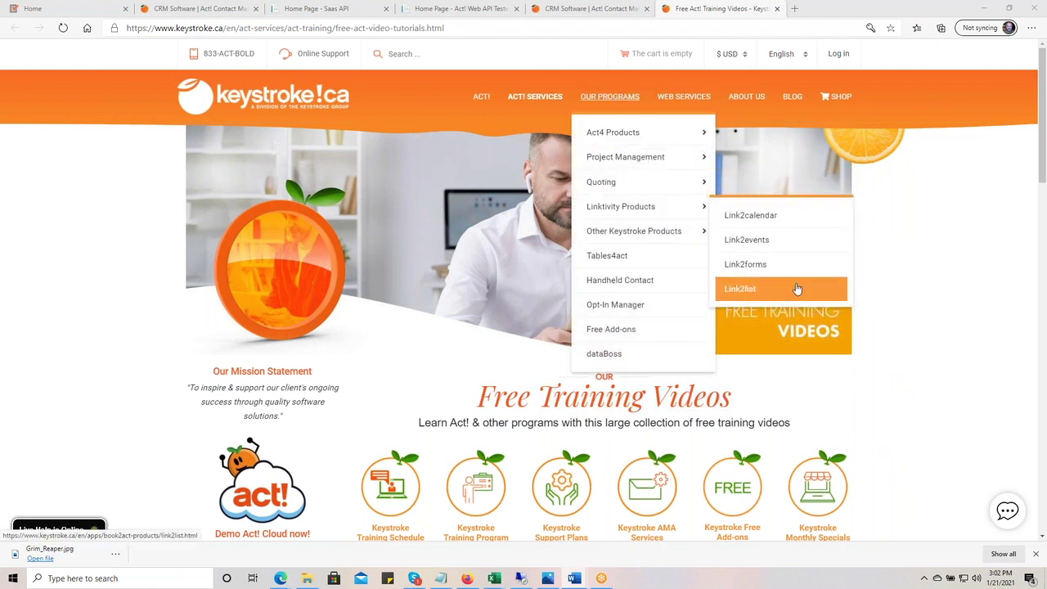
left_click(798, 289)
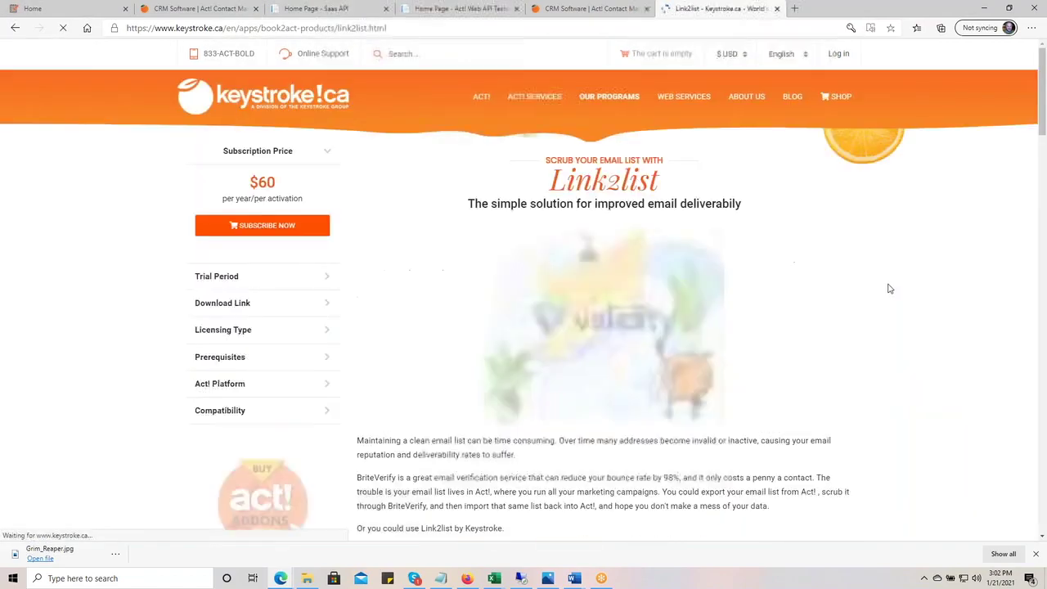
scroll(900, 283, "down", 12)
scroll(908, 284, "down", 3)
scroll(908, 284, "up", 15)
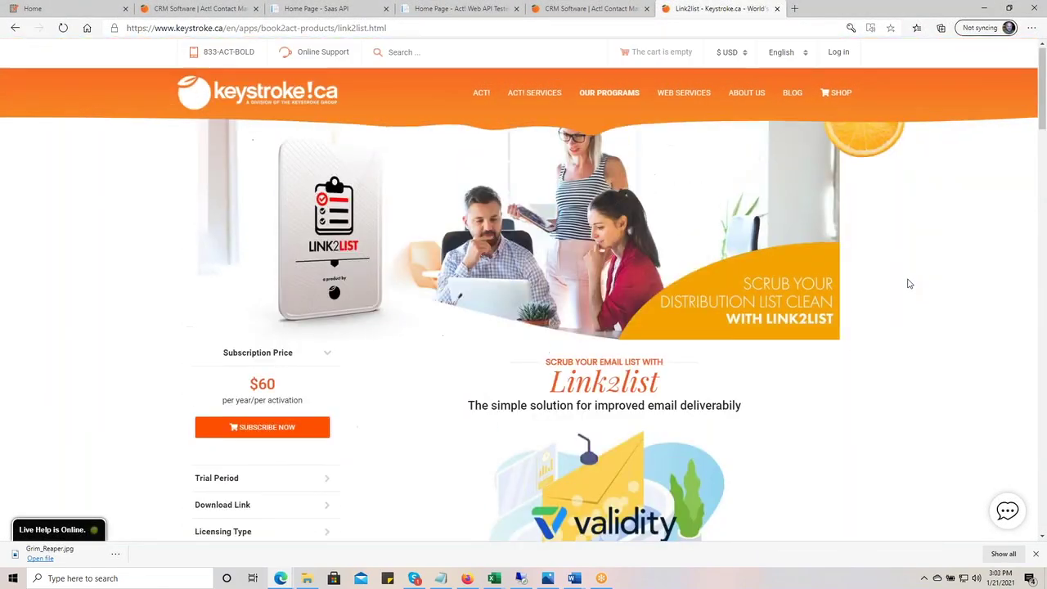
key("ctrl+1")
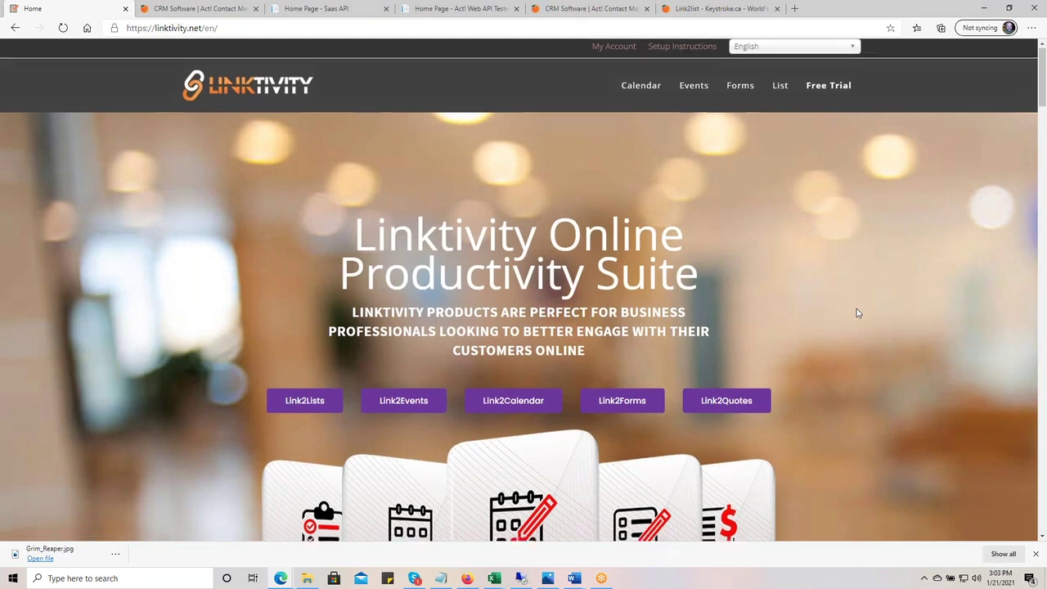
scroll(856, 311, "down", 2)
scroll(856, 311, "up", 2)
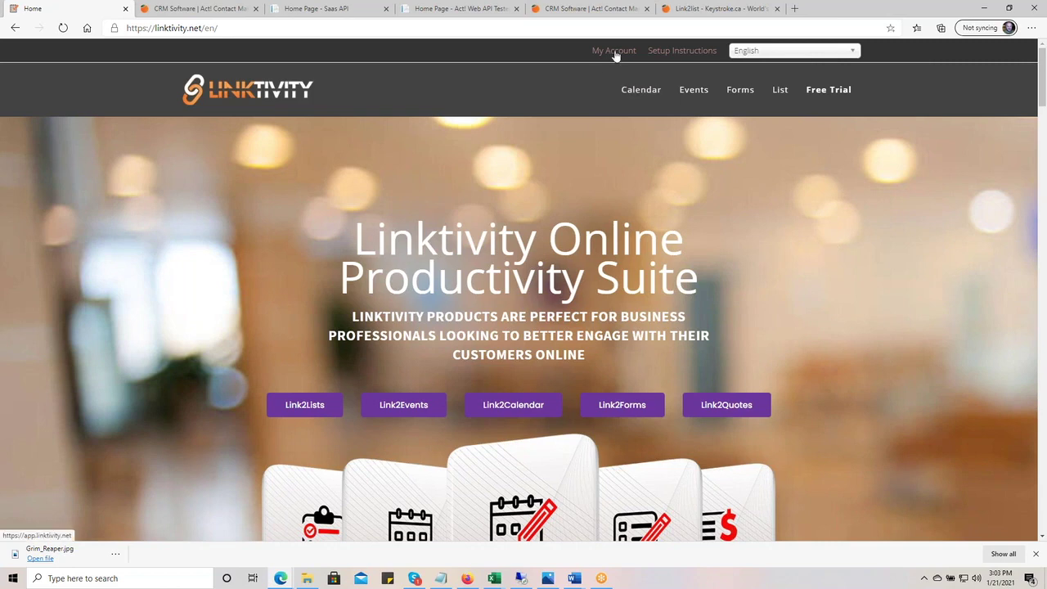
scroll(875, 358, "down", 10)
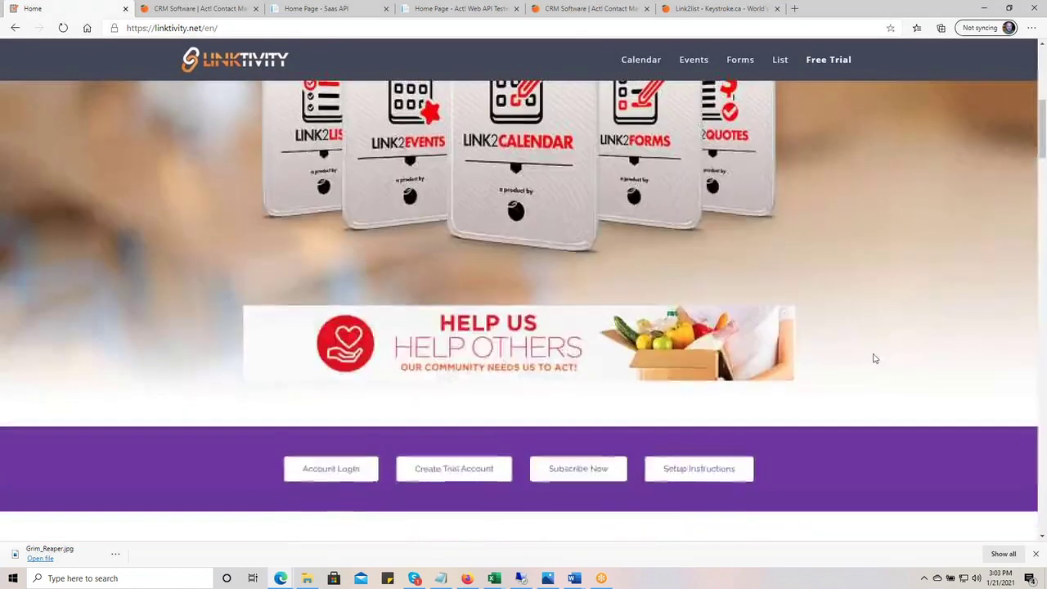
scroll(874, 352, "up", 8)
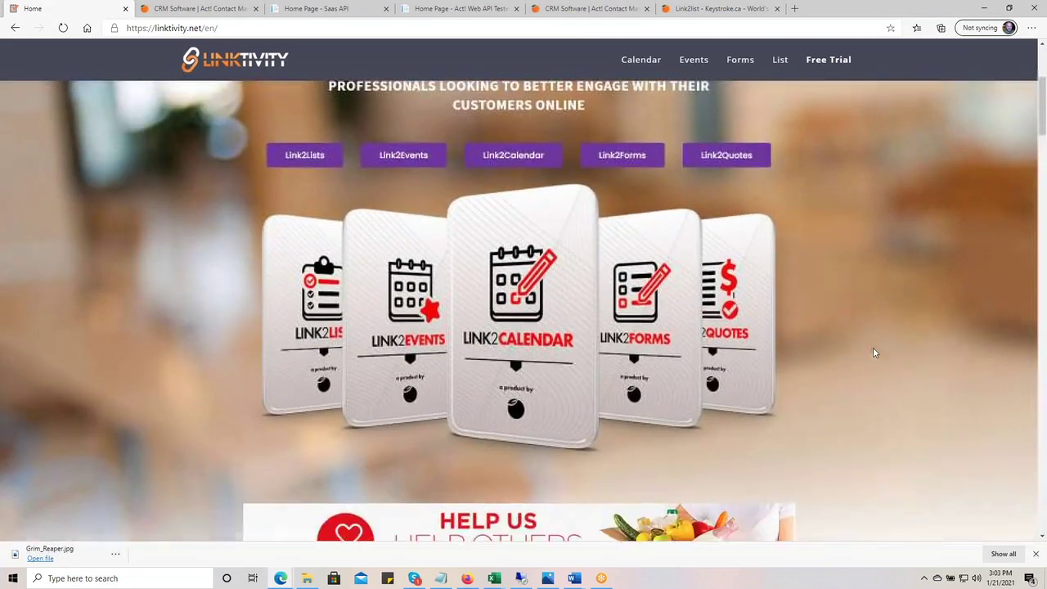
scroll(874, 352, "down", 2)
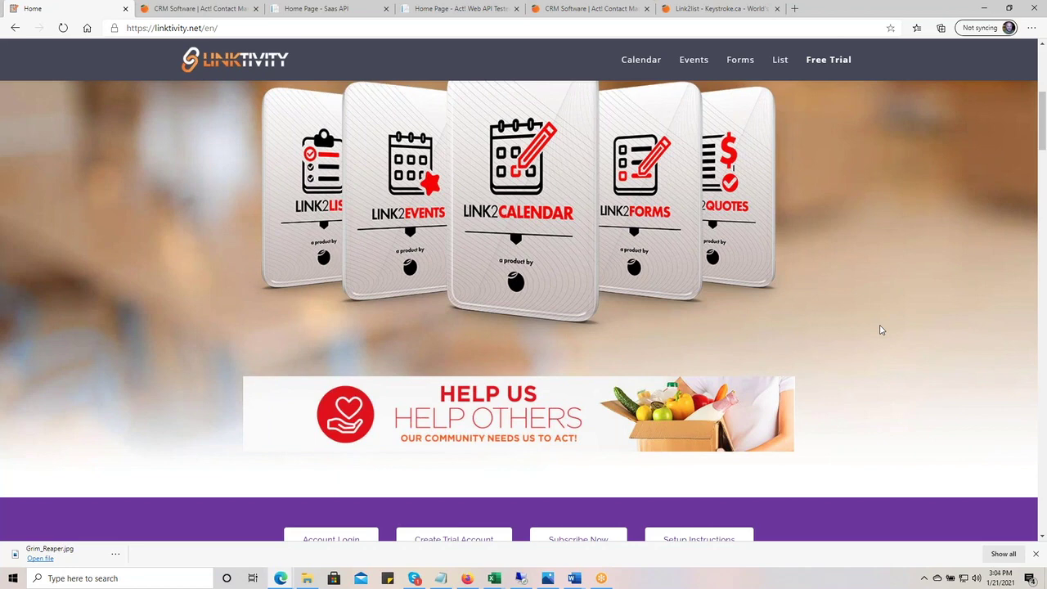
scroll(921, 286, "up", 5)
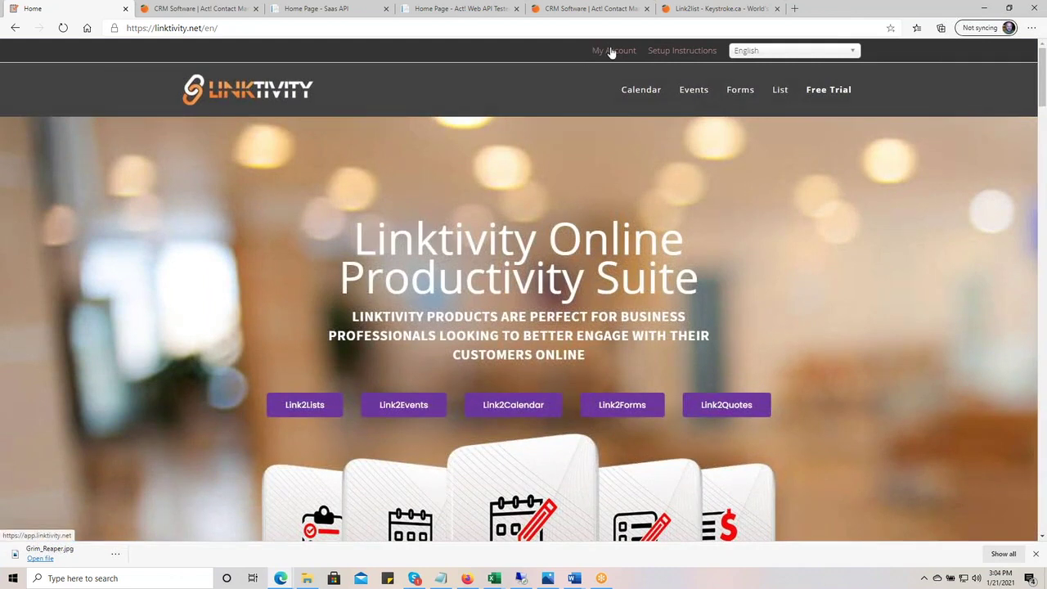
- Log out of the Linktivity account via My Account, then return to the Keystroke.ca tab
left_click(612, 54)
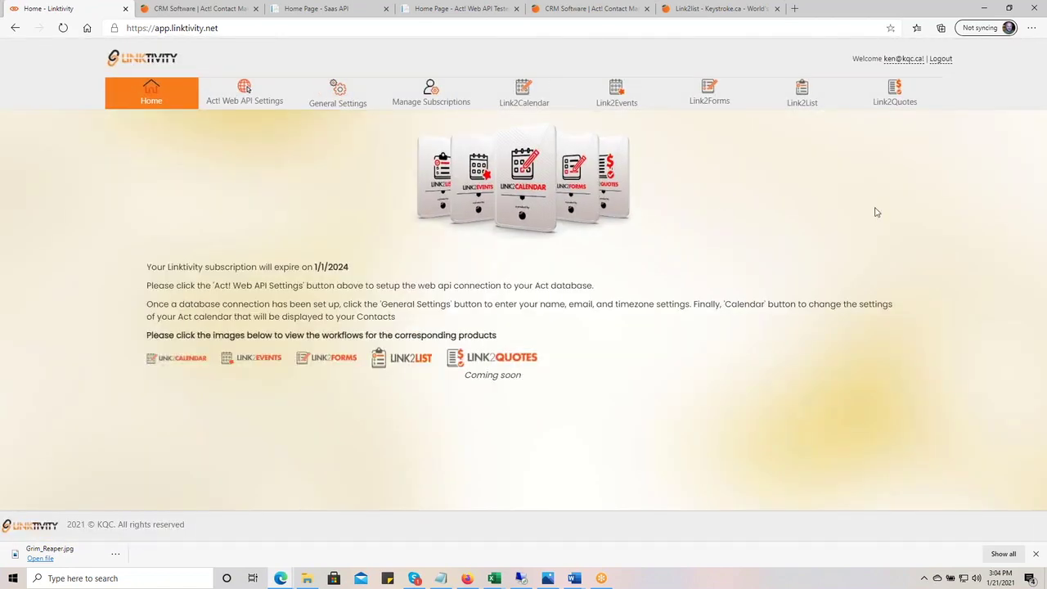
left_click(940, 60)
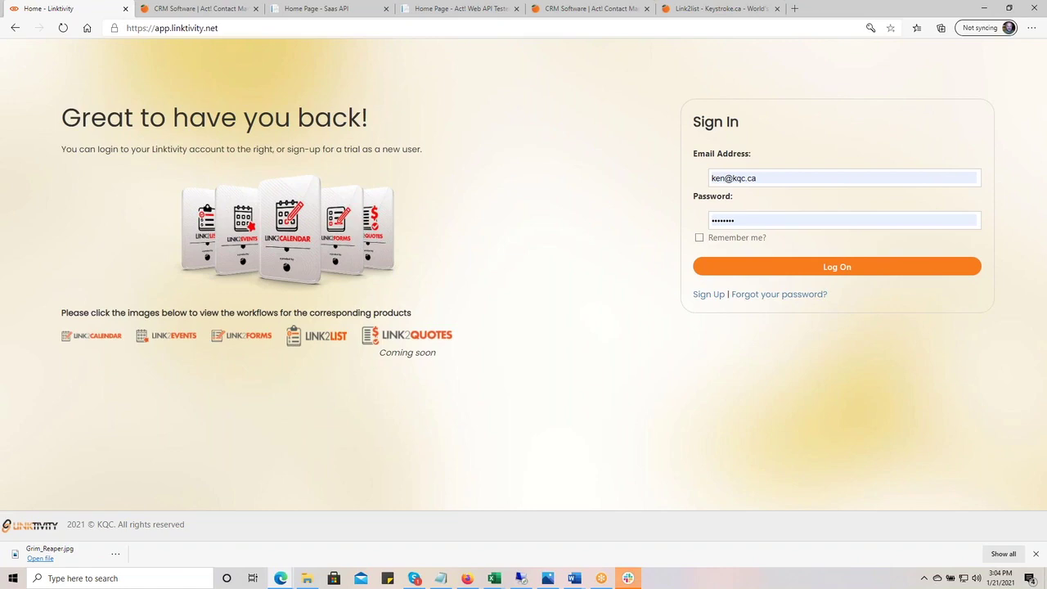
left_click(580, 9)
- Load briteverify.com in the Keystroke tab by entering 'brite' in the address bar
left_click(389, 30)
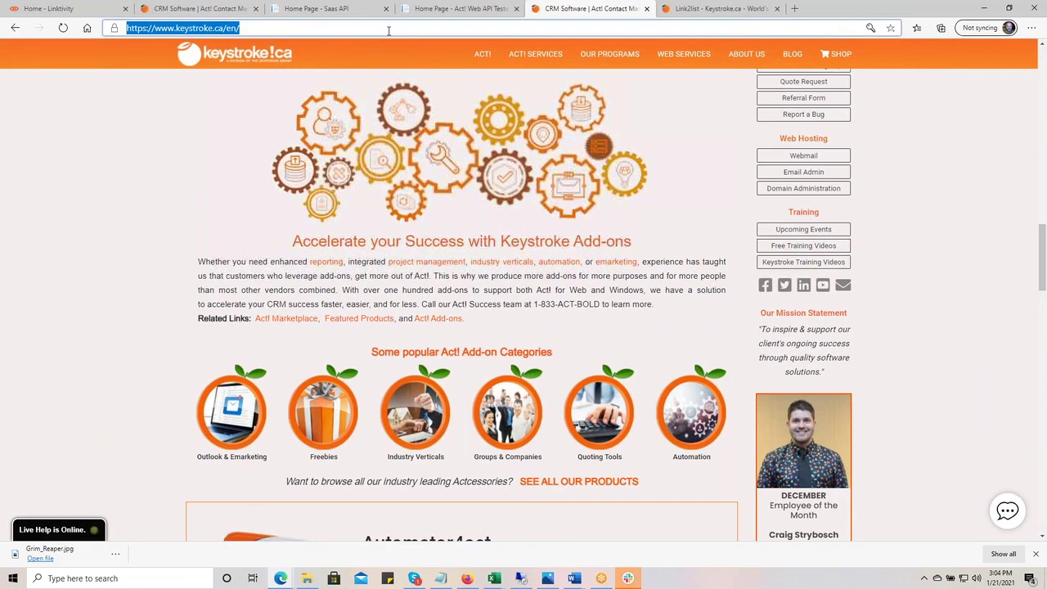
type("brite")
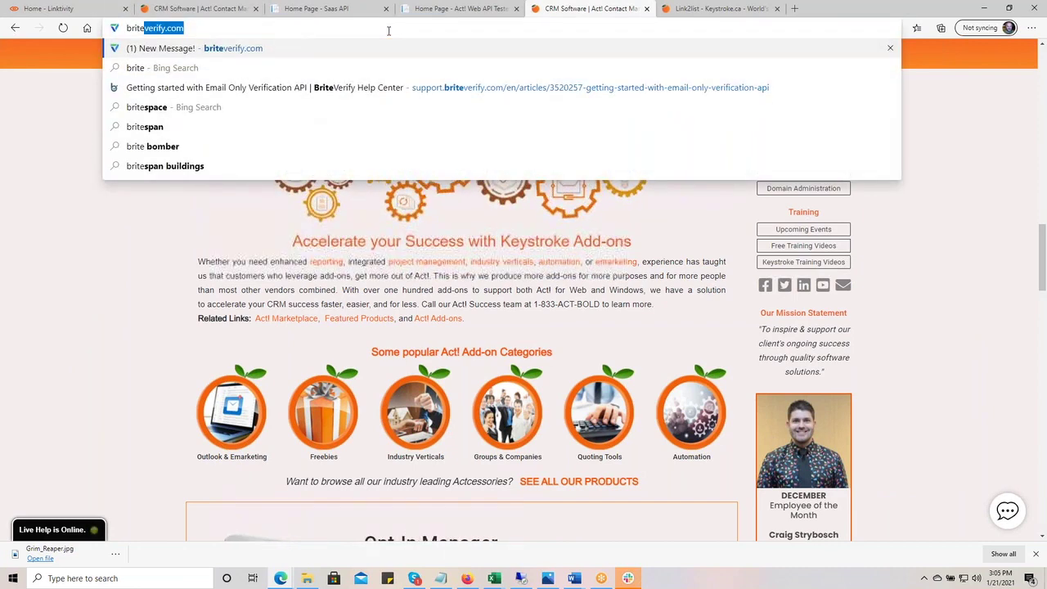
key("Return")
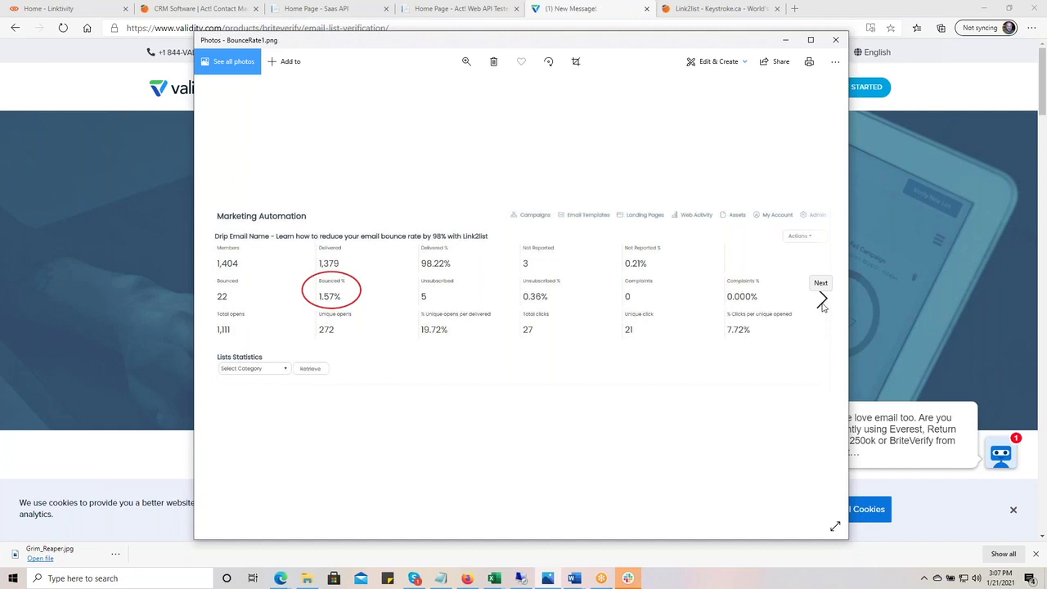
- Step through the images to BounceRate2.png showing the 1.91% bounce rate, nudging the window right
left_click(822, 302)
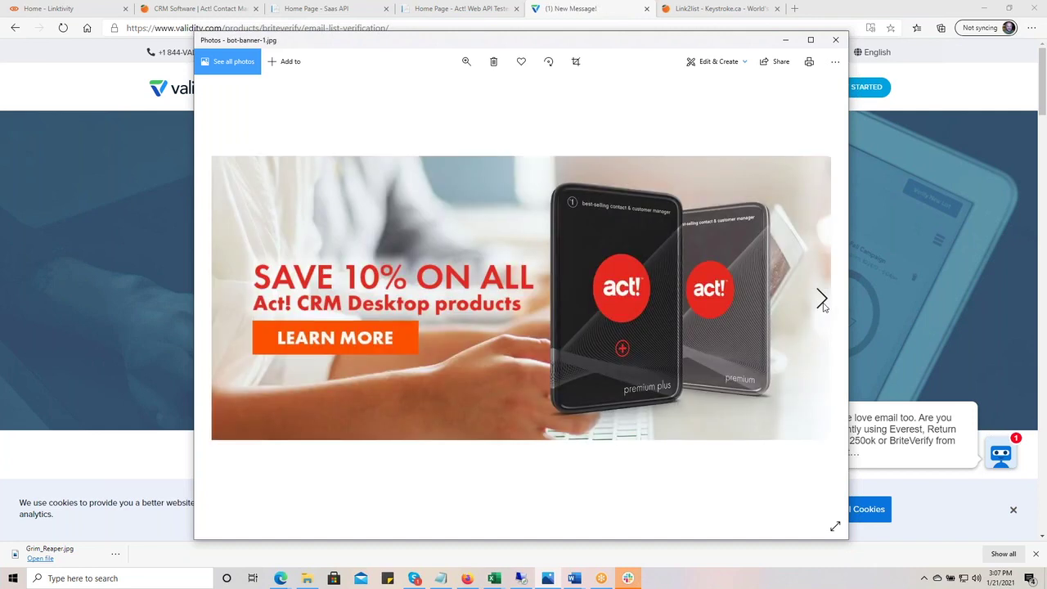
left_click(221, 298)
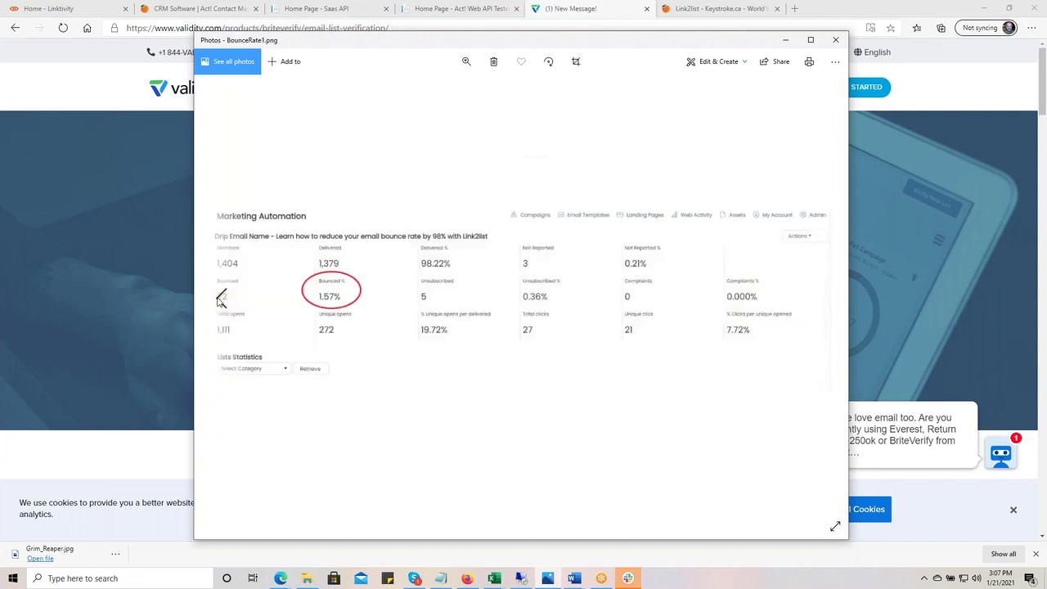
left_click(220, 298)
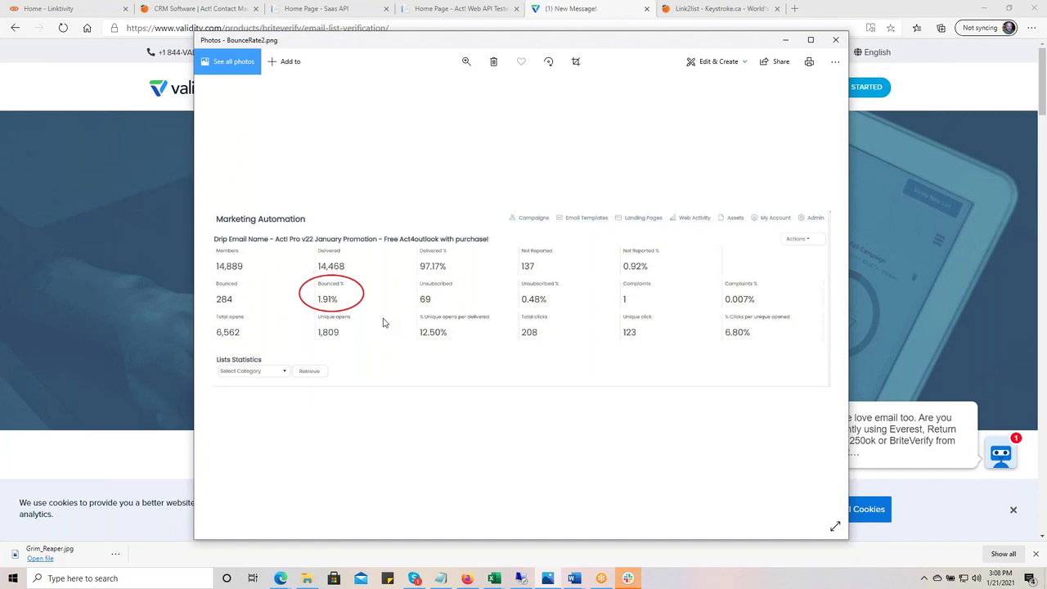
left_click_drag(515, 50, 547, 50)
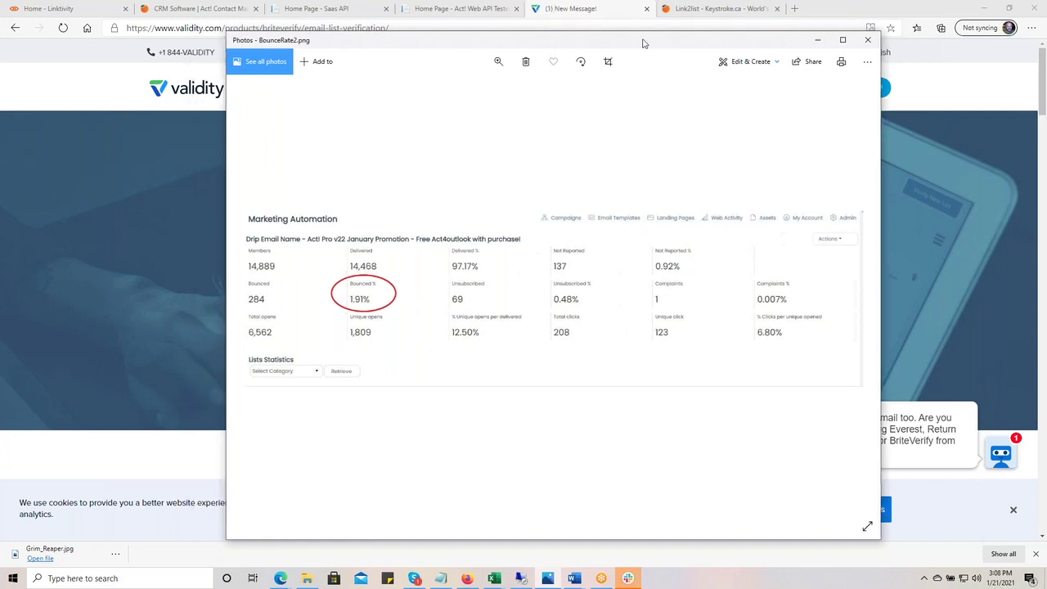
- Close the Photos viewer and return to the Home - Linktivity sign-in tab
key("alt+F4")
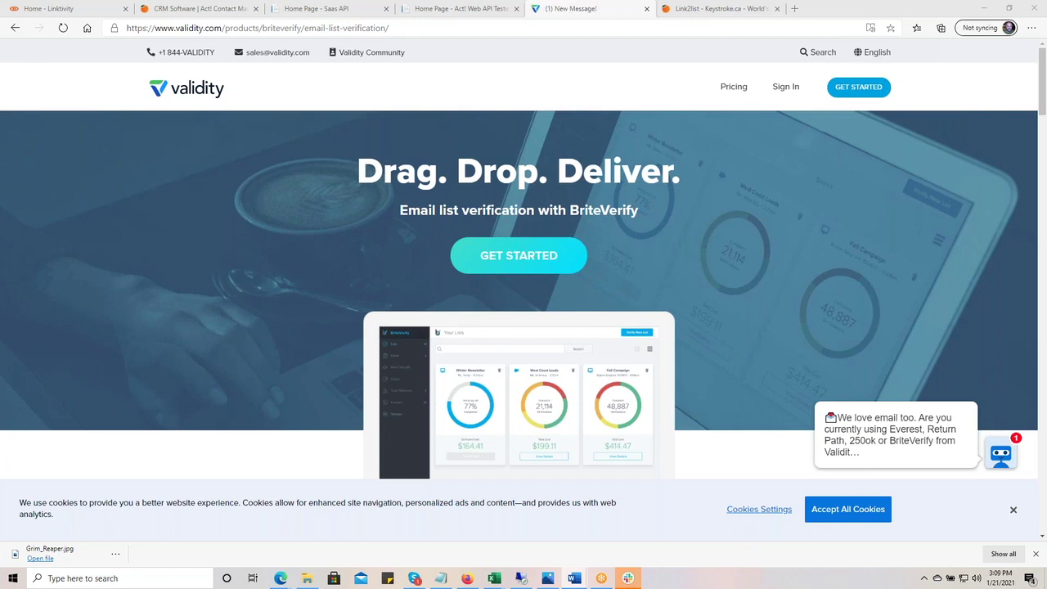
left_click(72, 8)
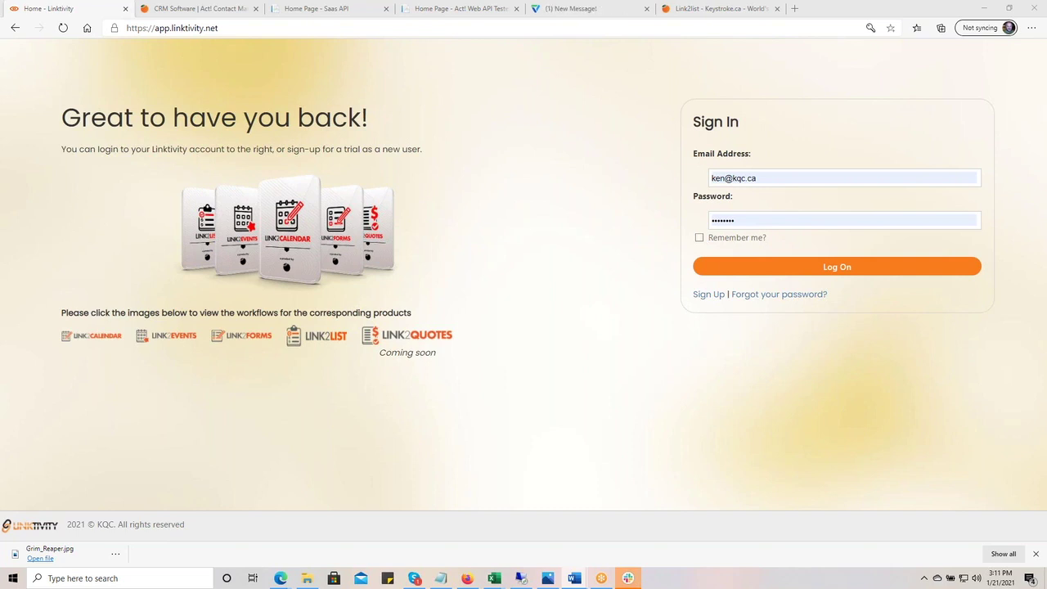
- On Keystroke.ca, open the Opt-in Manager subscription page from the homepage carousel slide
left_click(212, 9)
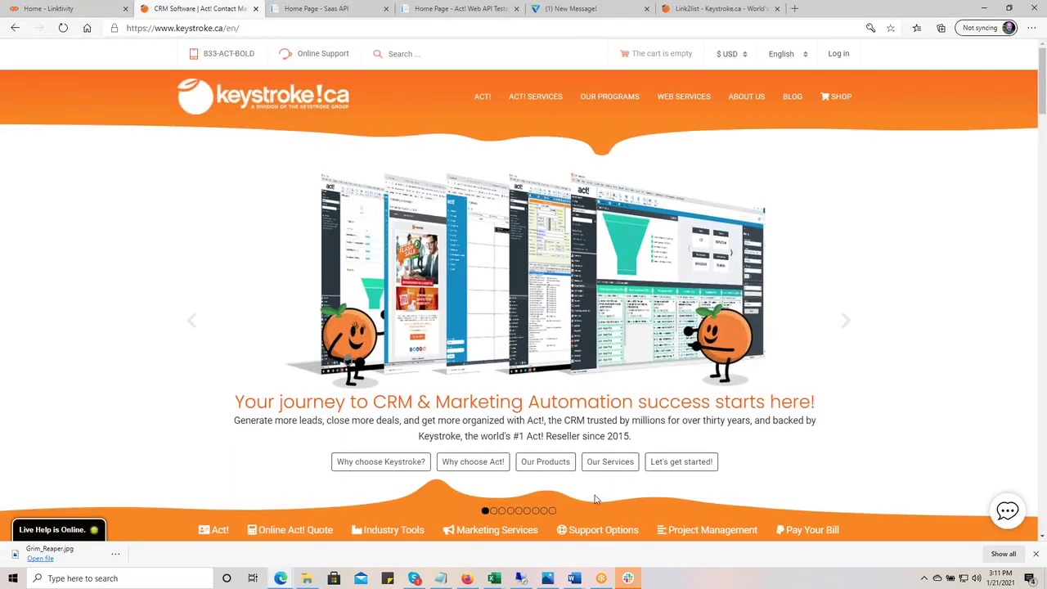
left_click(510, 511)
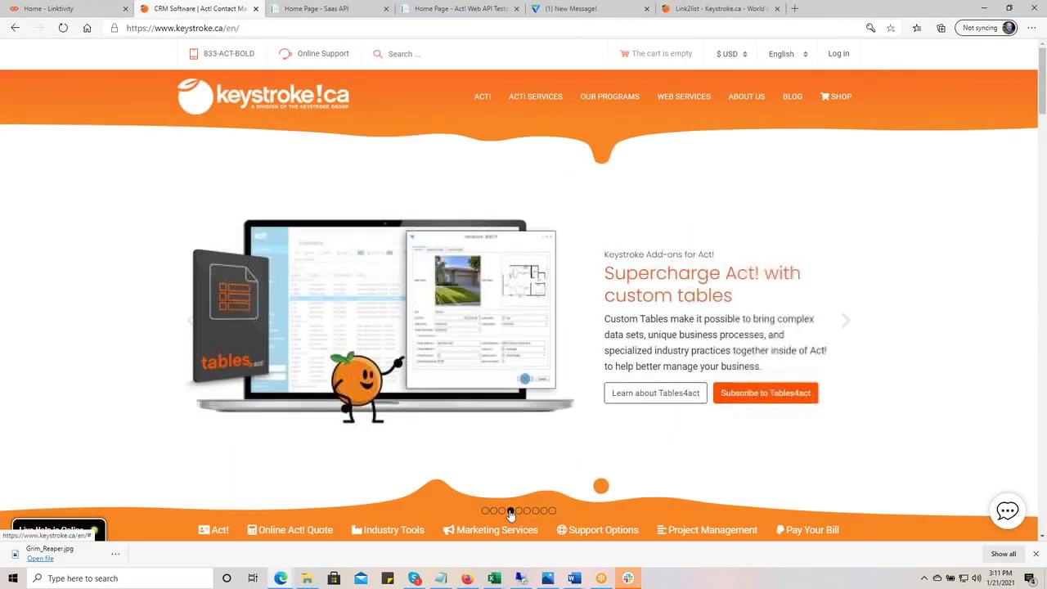
left_click(519, 511)
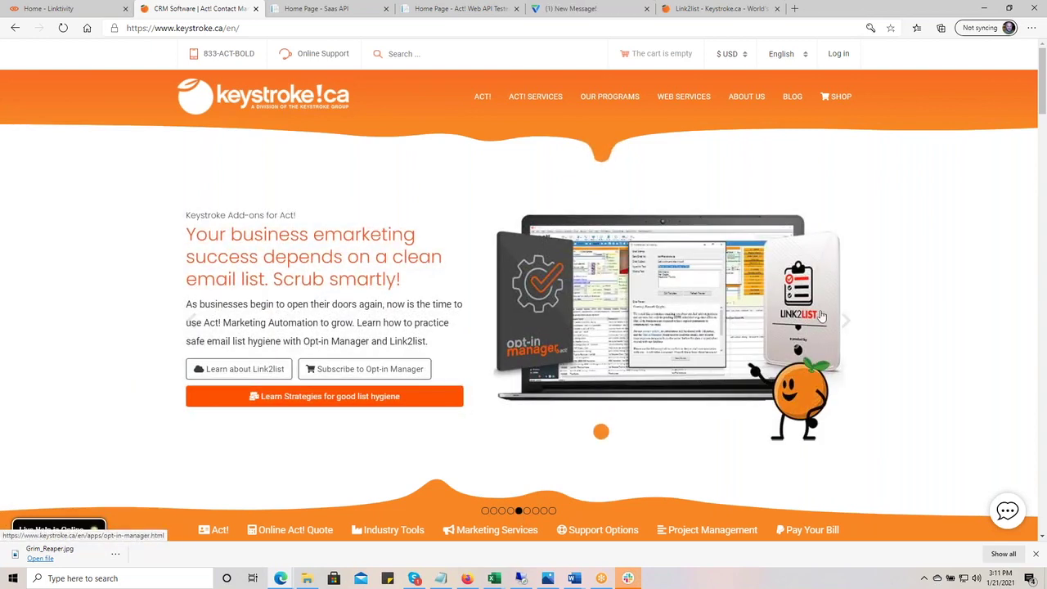
left_click(365, 369)
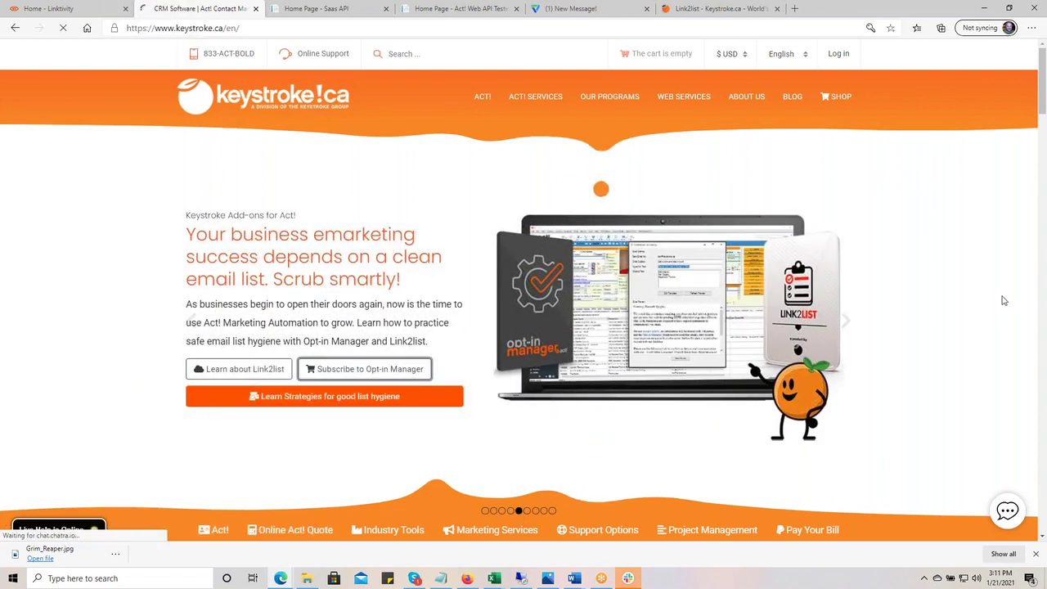
- Open the Opt-In Manager program page and briefly check the Linktivity sign-in tab
mouse_move(595, 100)
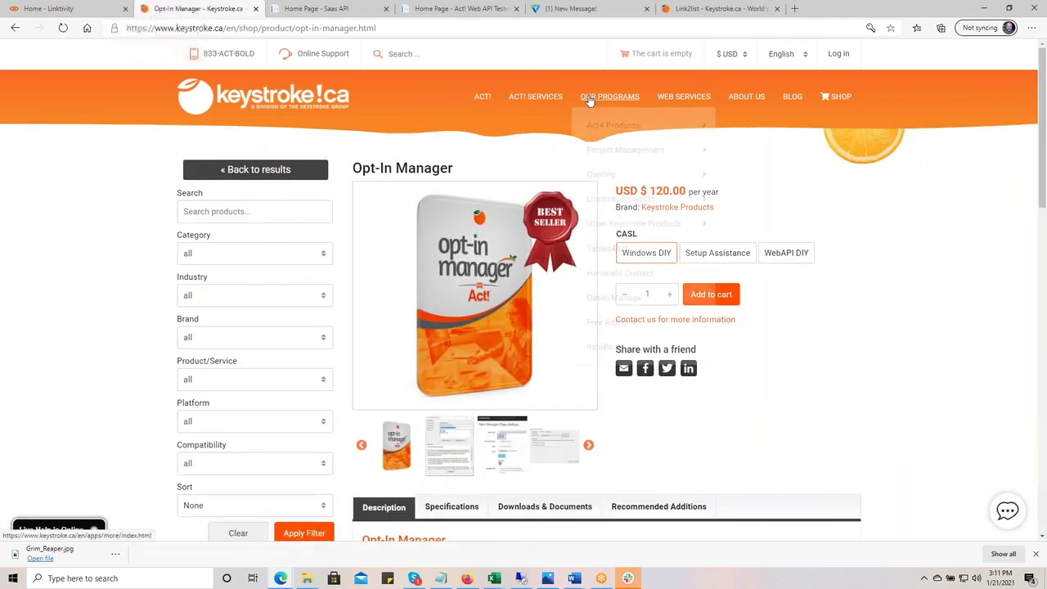
left_click(652, 304)
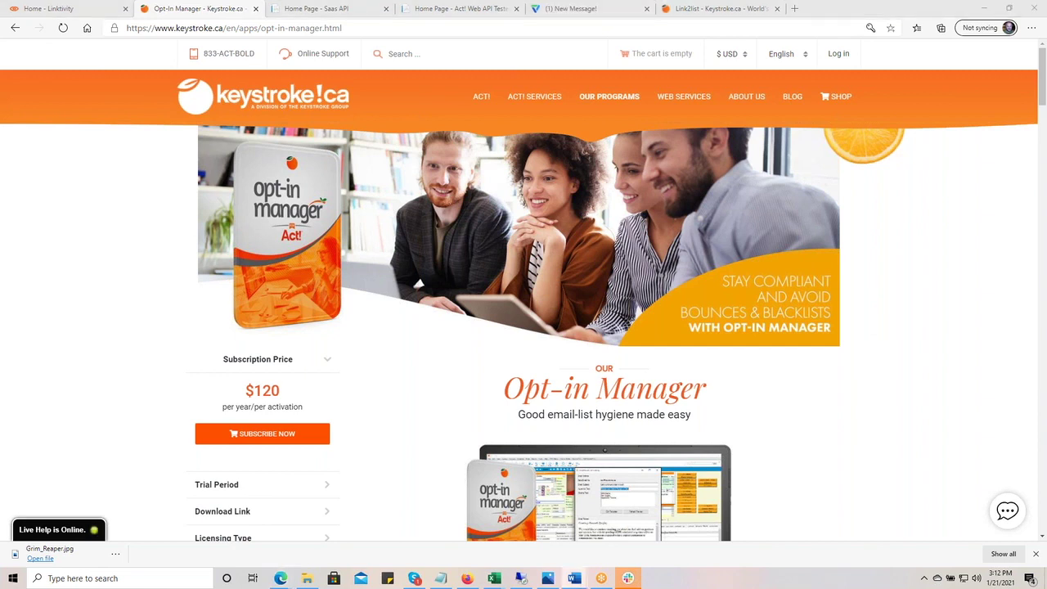
left_click(54, 9)
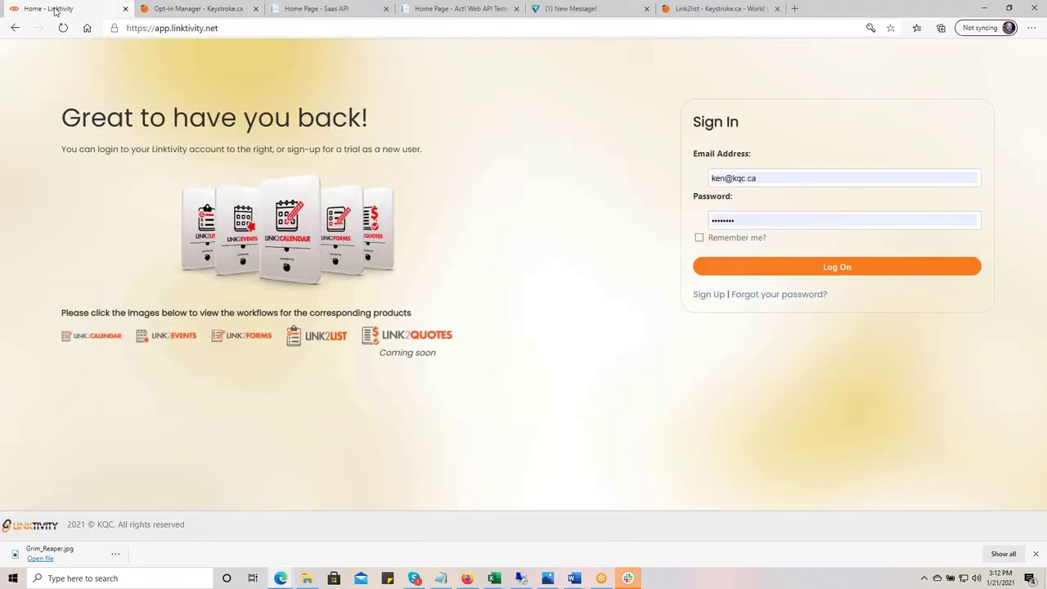
left_click(186, 9)
- Navigate to the Link2list product page under OUR PROGRAMS > Linktivity Products
mouse_move(614, 101)
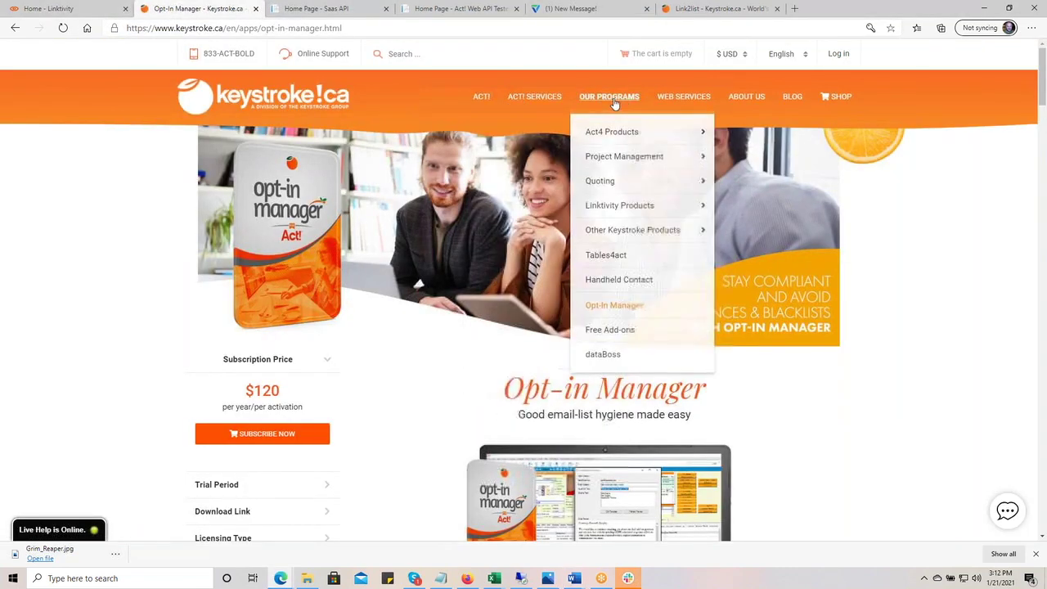
mouse_move(666, 210)
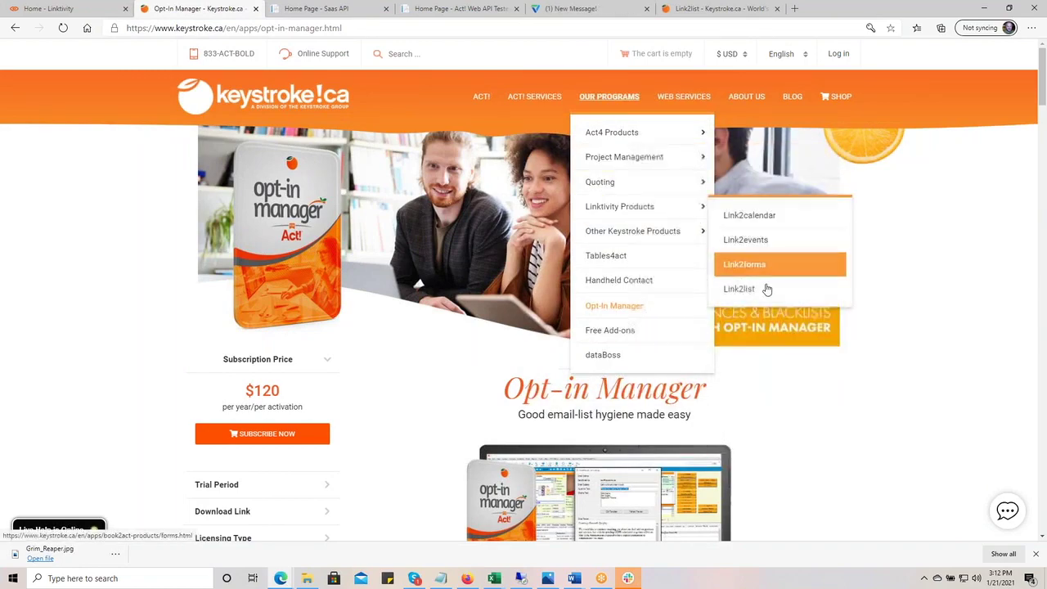
left_click(810, 291)
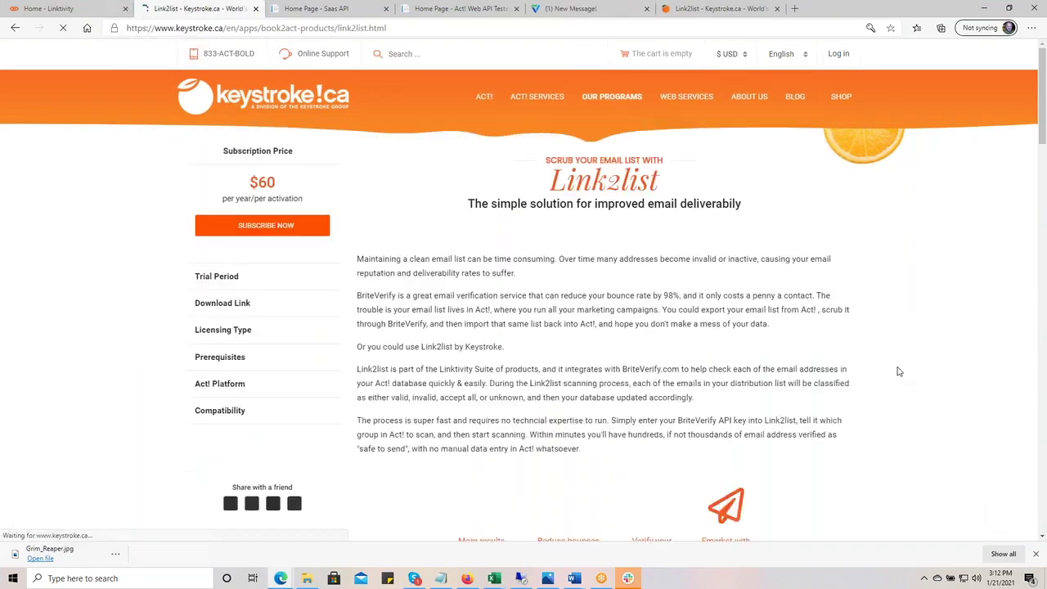
- Scroll to Link2list's System Requirements and $5 per user pricing, then close the screenshot viewer
scroll(903, 370, "down", 10)
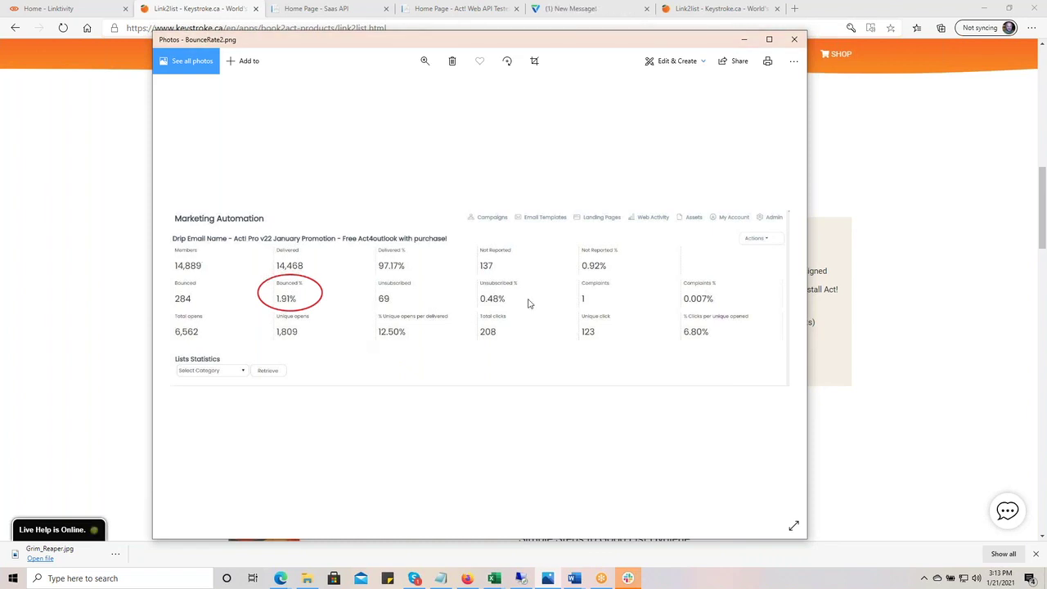
key("alt+F4")
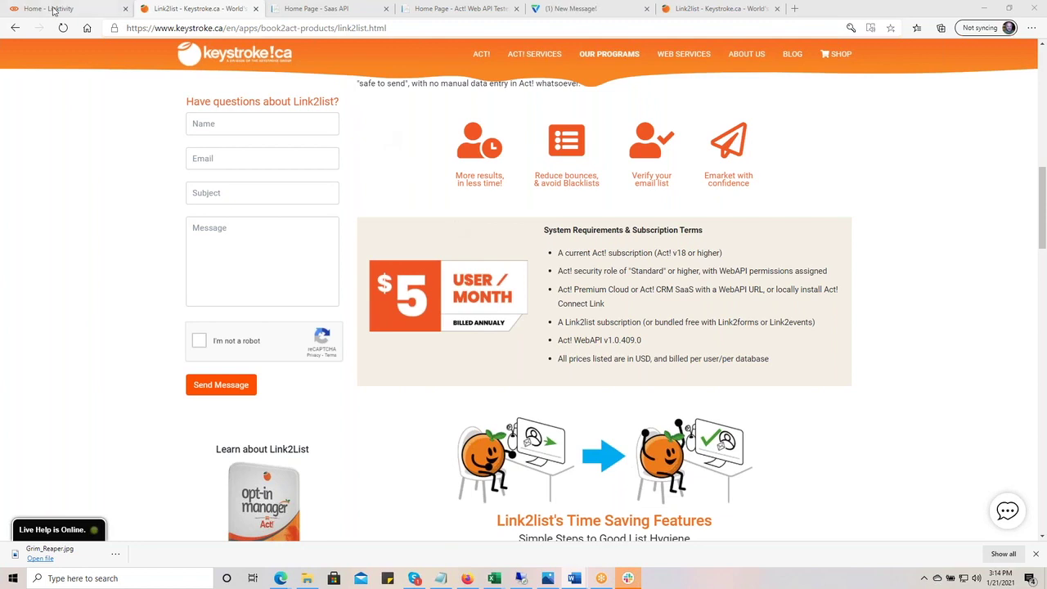
- Switch to the Home - Linktivity tab showing the filled-in sign-in page
left_click(51, 8)
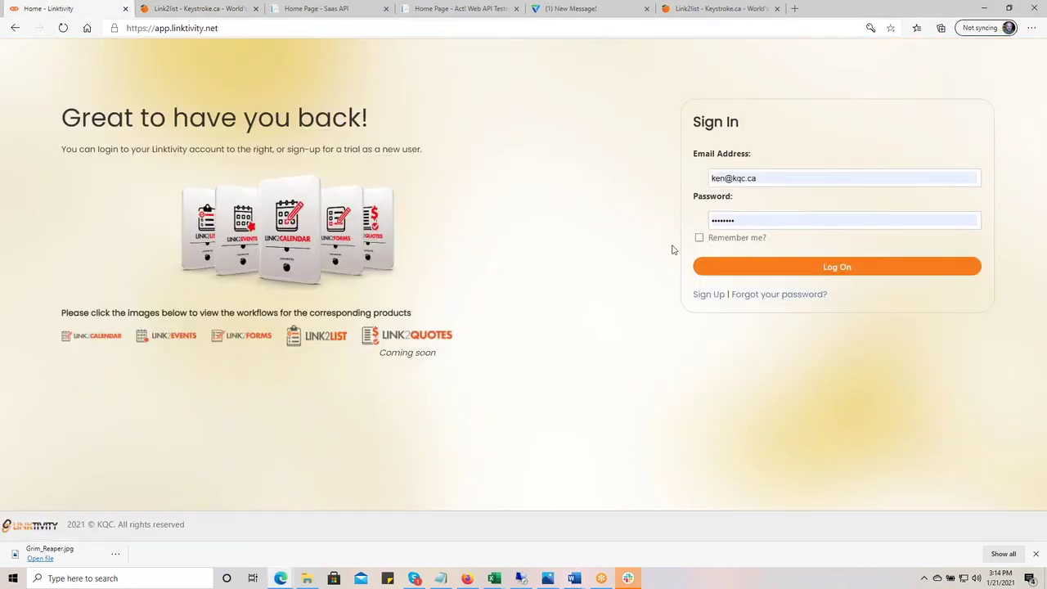
- Sign in to Linktivity with the saved credentials to reach the app home page
left_click(844, 279)
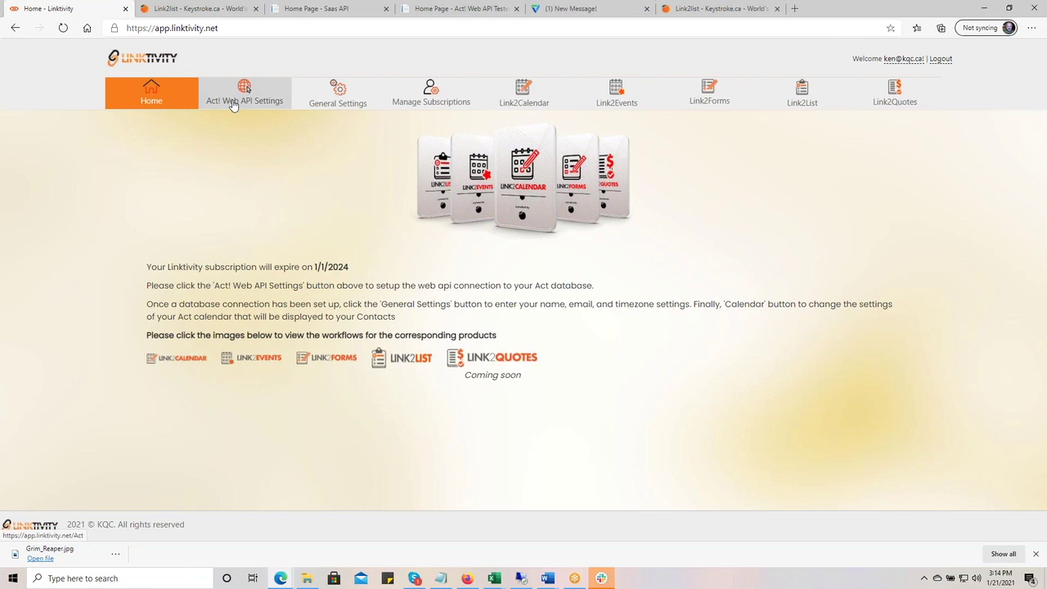
- Open Act! Web API Settings, then show Keystroke.ca's ACT! SERVICES > KQC Customer Tools menu
left_click(234, 104)
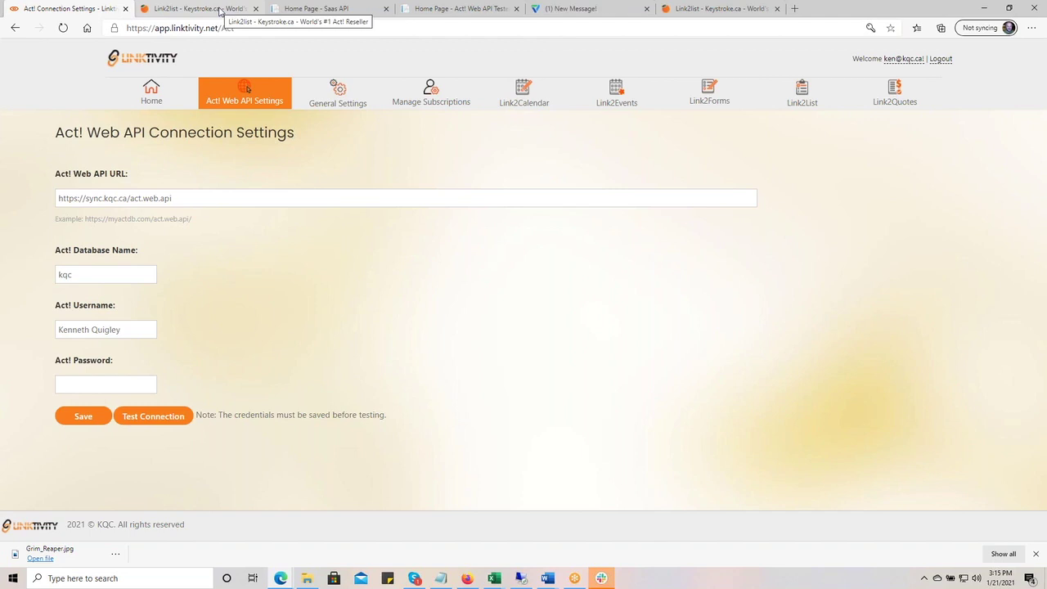
left_click(219, 10)
mouse_move(610, 57)
mouse_move(534, 54)
mouse_move(579, 189)
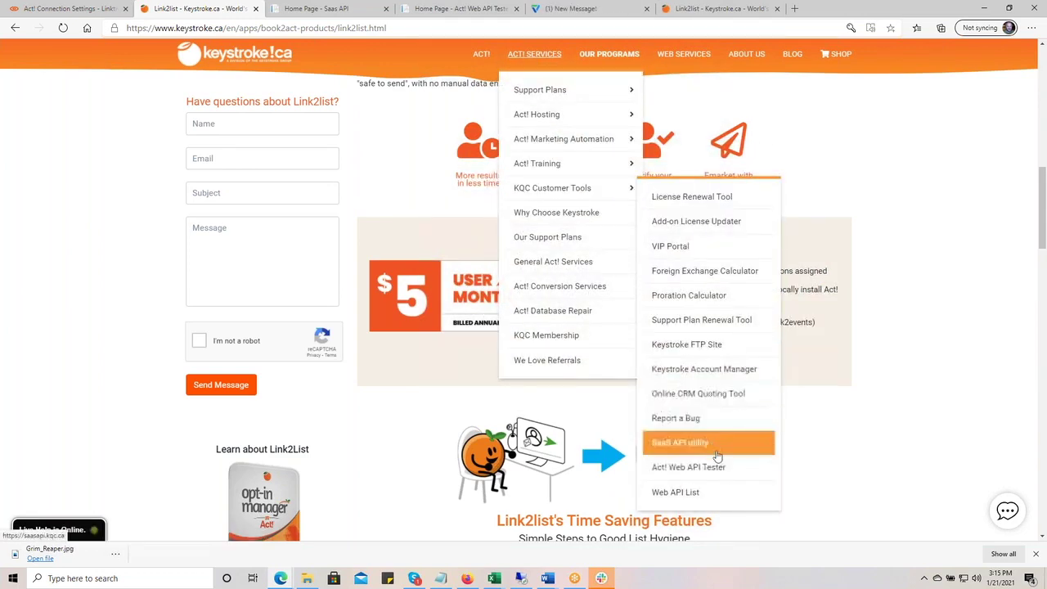
- Review Keystroke.ca's Web API List of US and Canadian Act! API URLs, then return to Linktivity
left_click(725, 495)
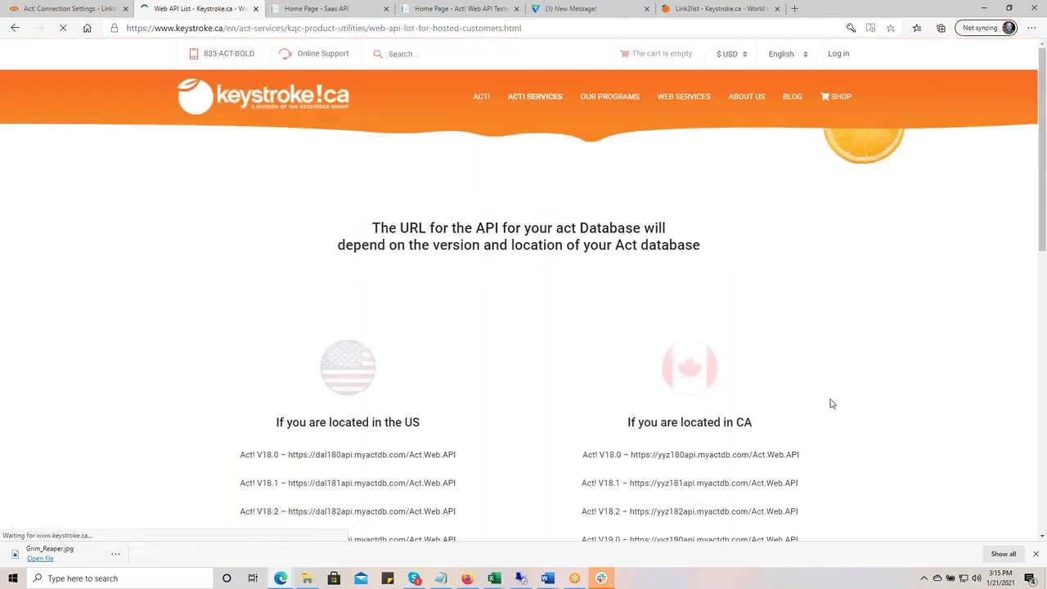
scroll(884, 342, "down", 4)
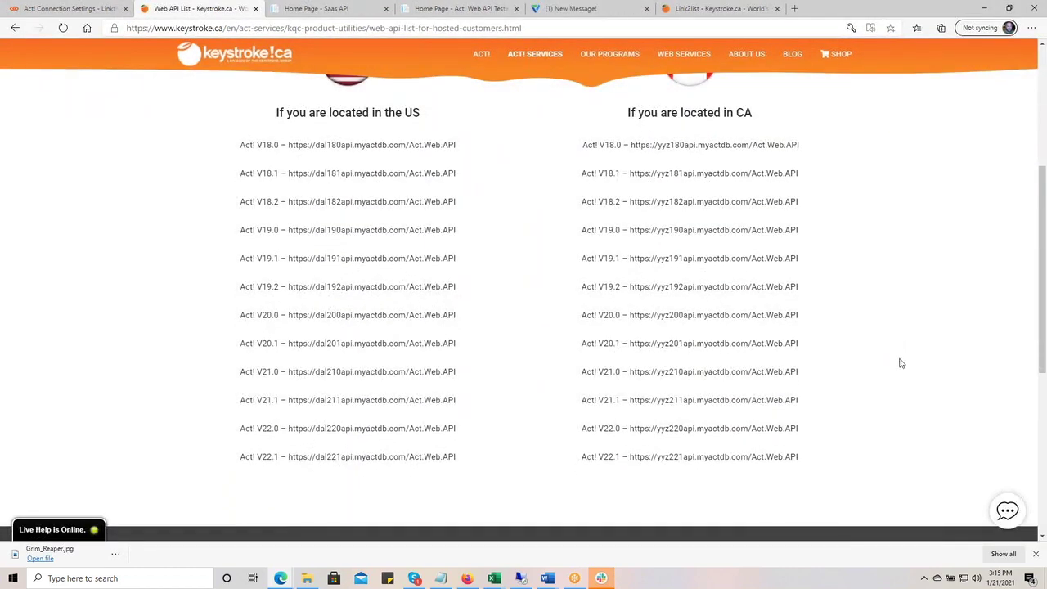
scroll(903, 364, "up", 1)
scroll(905, 365, "down", 1)
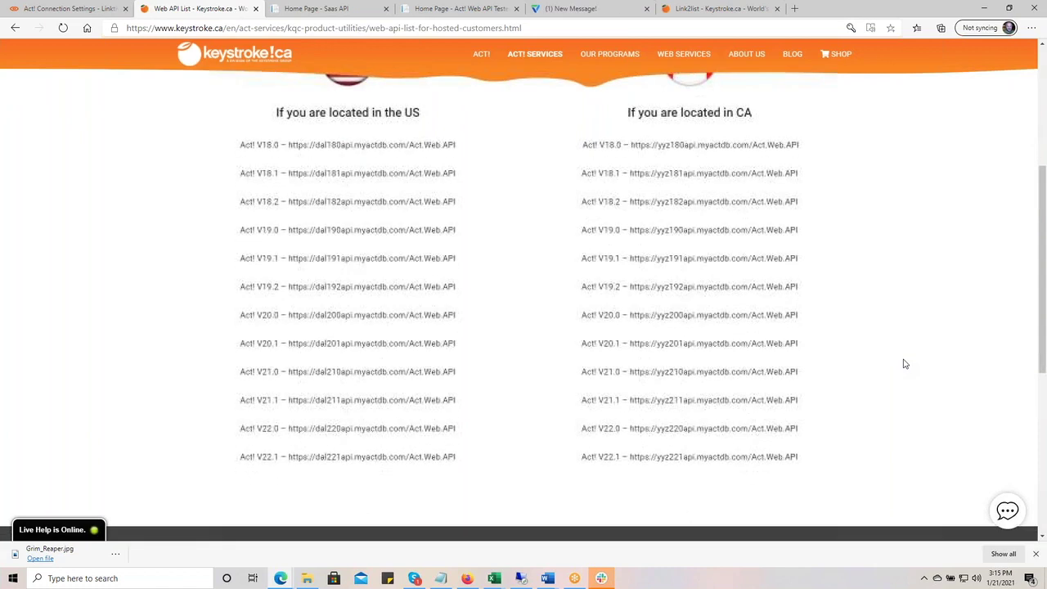
scroll(939, 320, "up", 1)
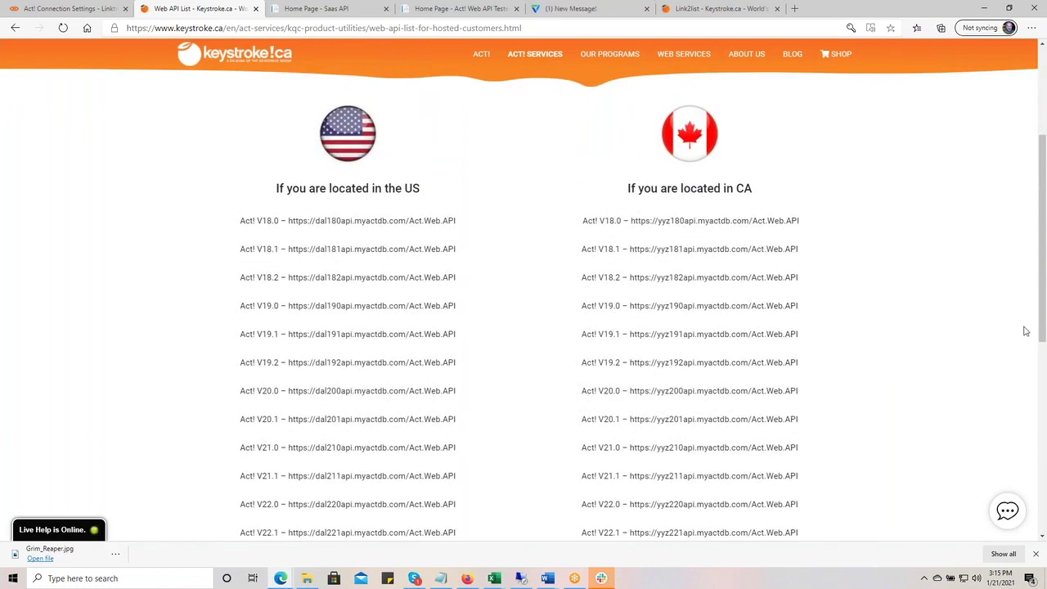
left_click(65, 10)
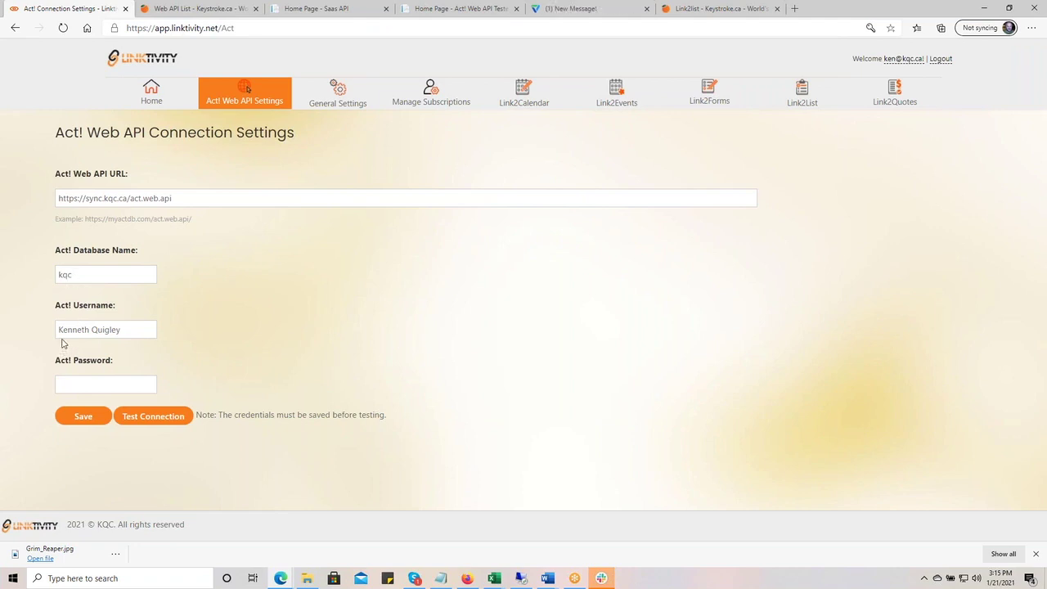
- Enter the saved Act! password, pass the Web API connection test, and view General Settings
left_click(86, 382)
left_click(319, 287)
left_click(158, 419)
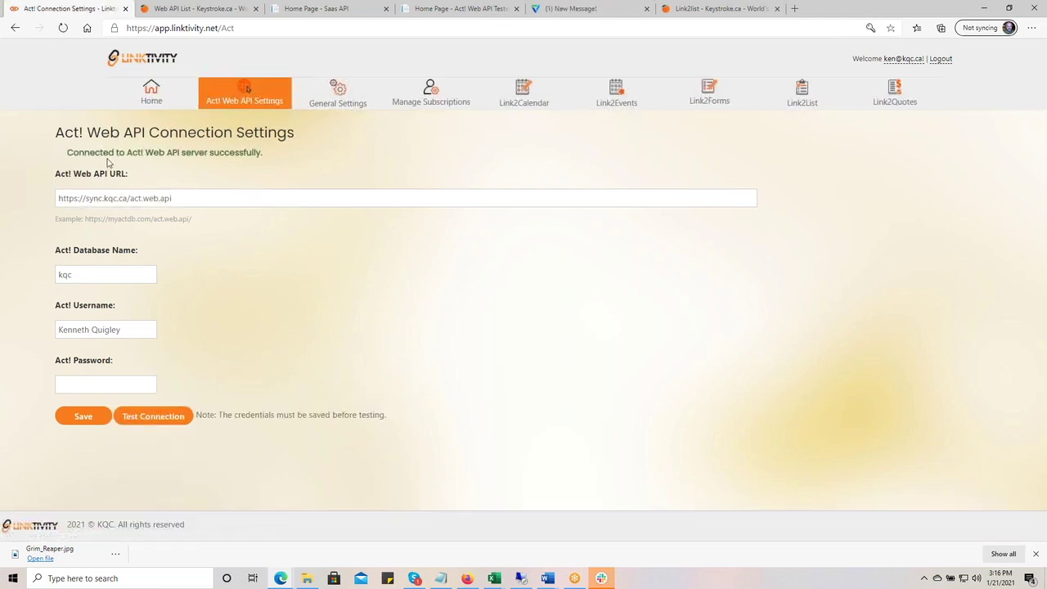
left_click(336, 95)
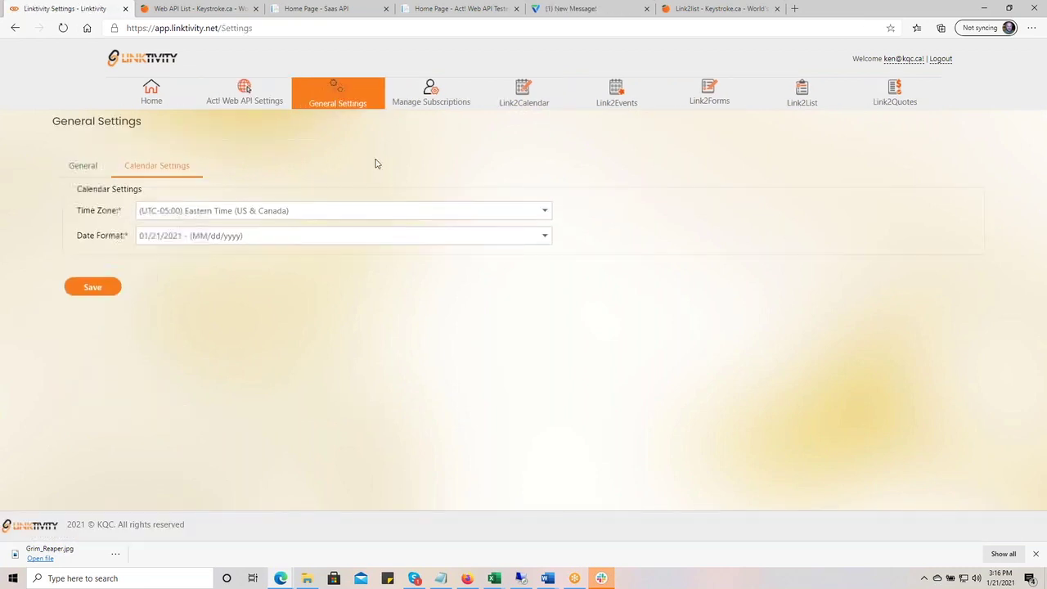
left_click(85, 166)
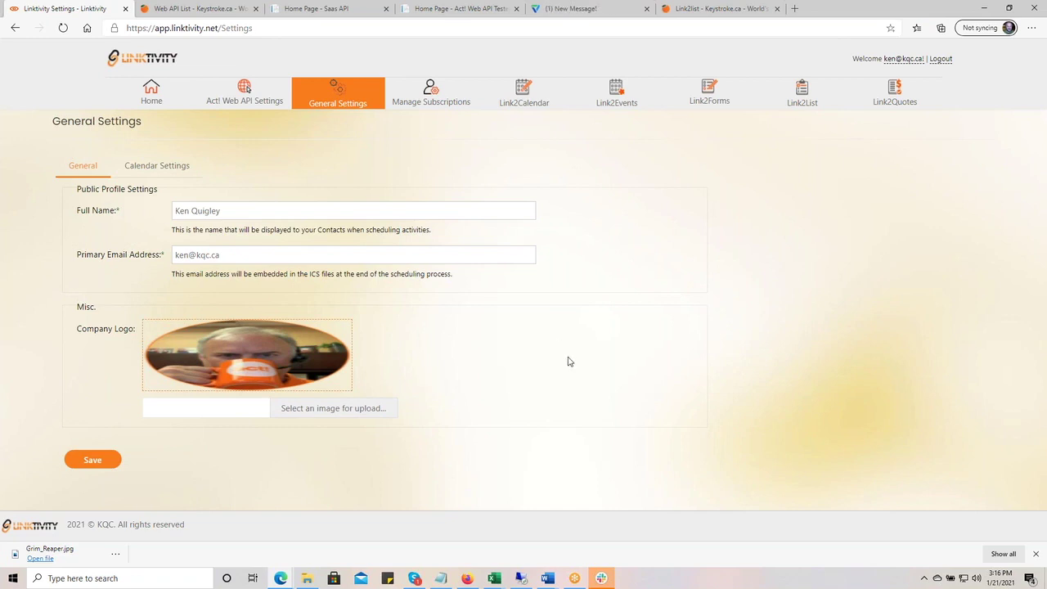
left_click(153, 167)
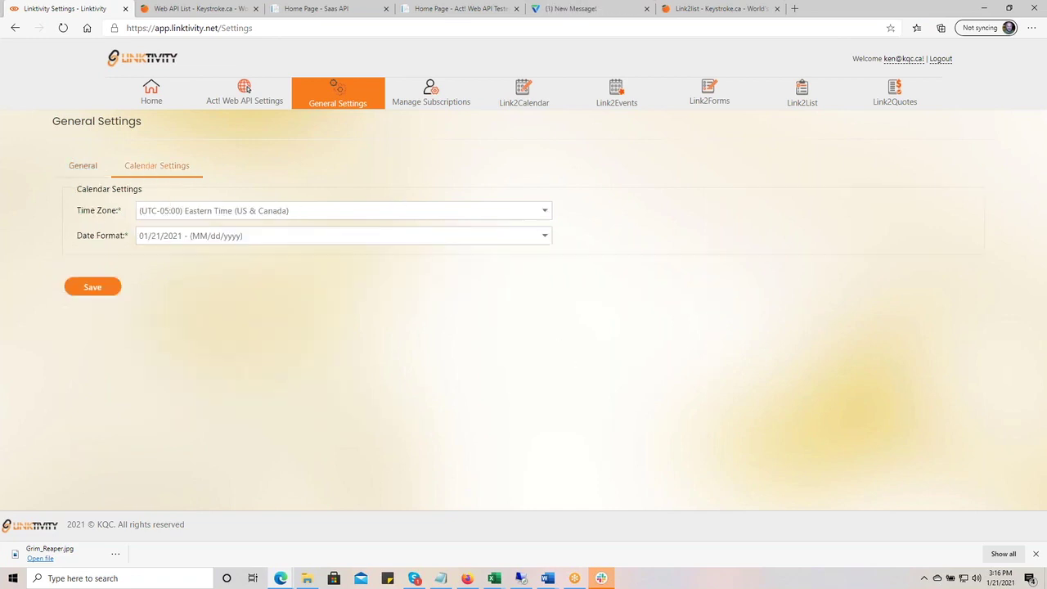
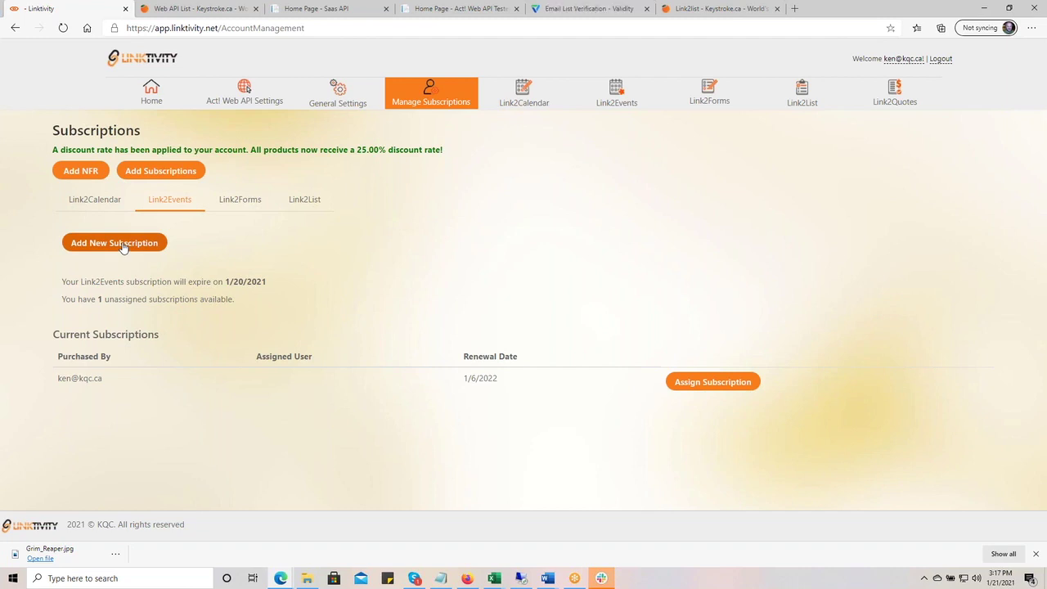
- Start a new Link2Calendar 1-year subscription order at USD $45 per license
left_click(88, 201)
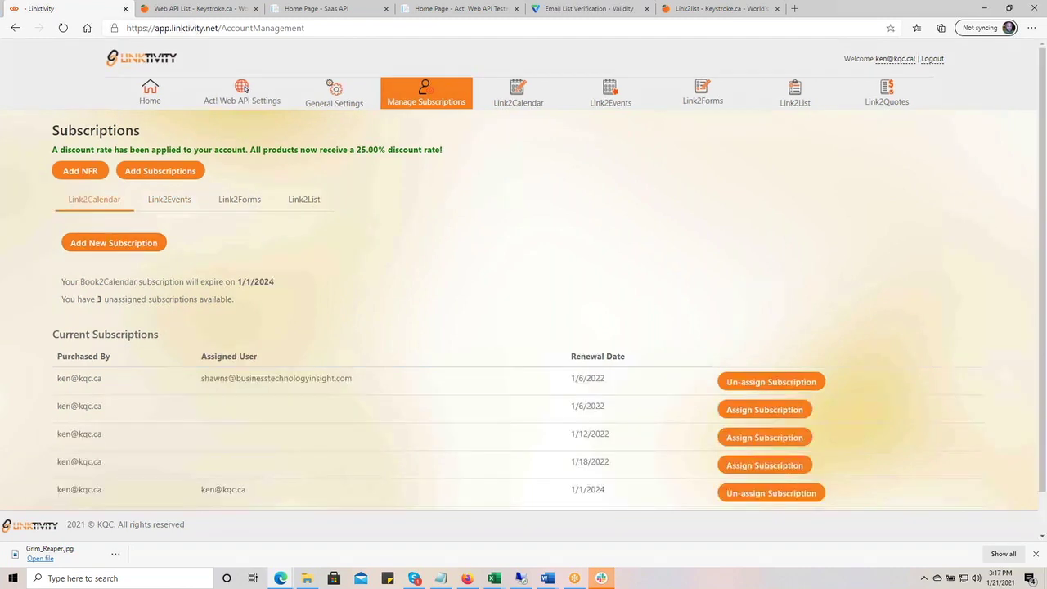
scroll(328, 401, "down", 2)
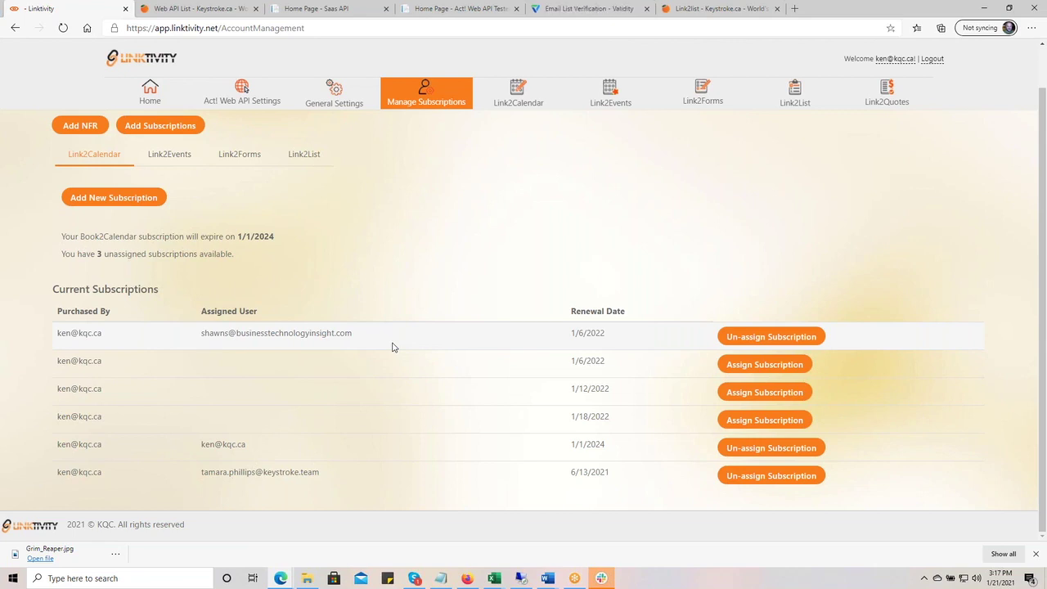
left_click(135, 198)
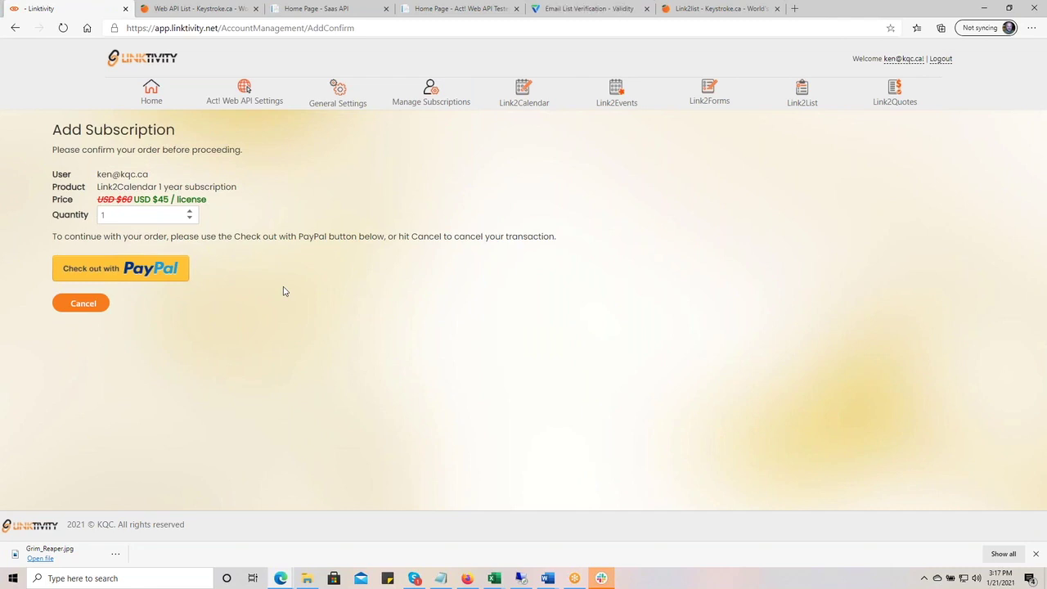
- Try raising and lowering the Link2Calendar order quantity, then cancel the order
left_click(190, 212)
left_click(190, 212)
left_click(190, 212)
left_click(191, 212)
left_click(191, 212)
left_click(191, 212)
left_click(190, 220)
left_click(190, 220)
left_click(83, 304)
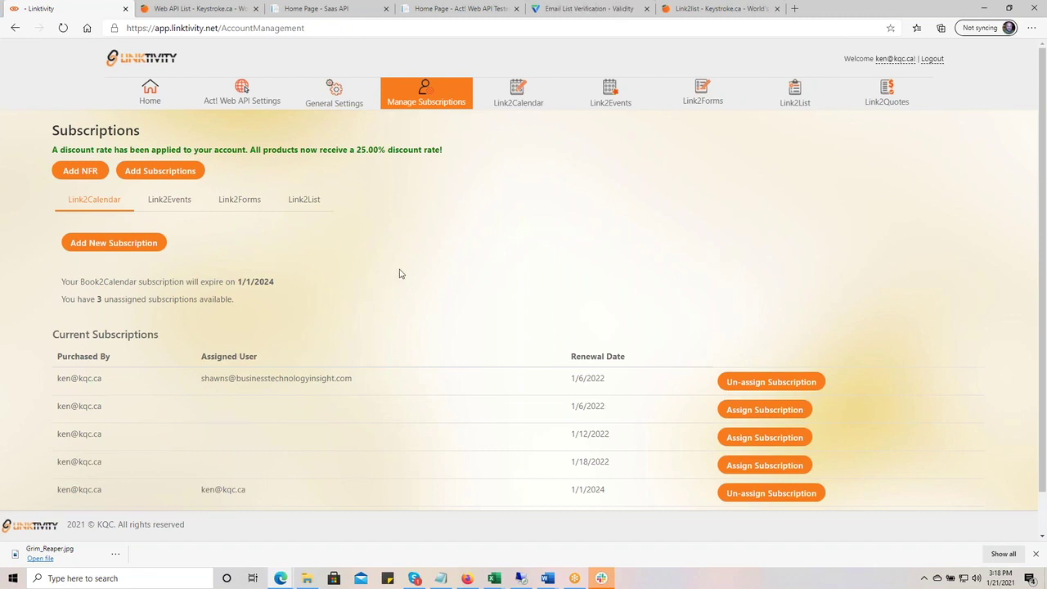
- Assign the 1/6/2022 subscription by picking the colleague's suggested email address
scroll(400, 273, "down", 1)
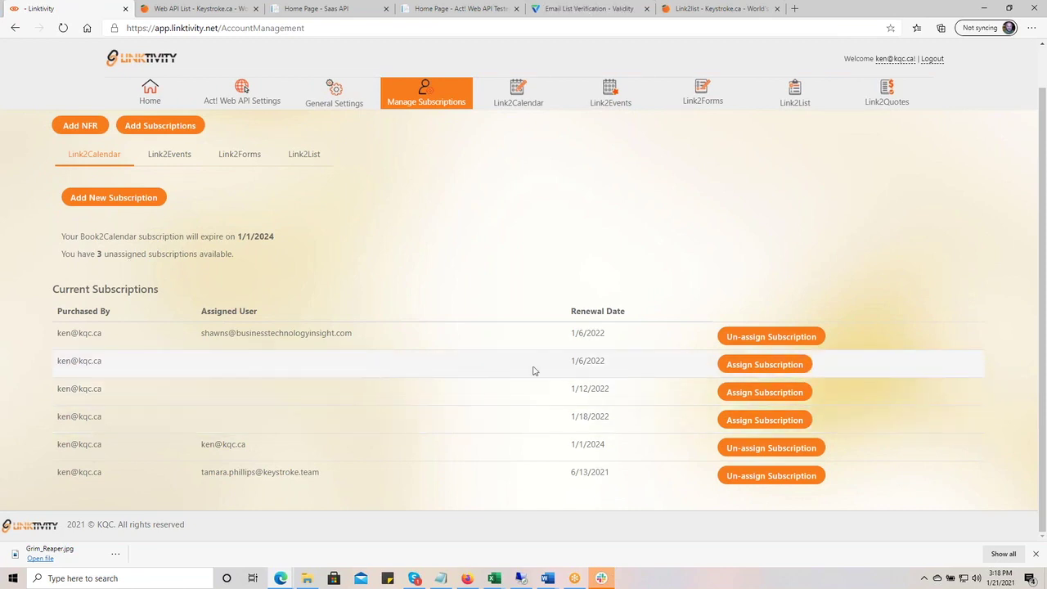
left_click(758, 366)
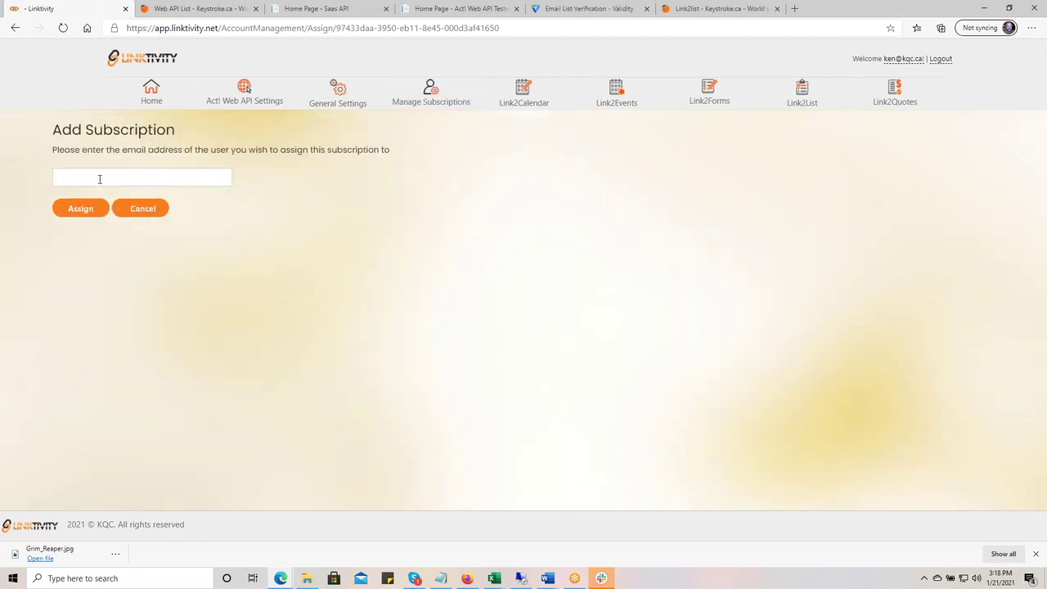
left_click(100, 179)
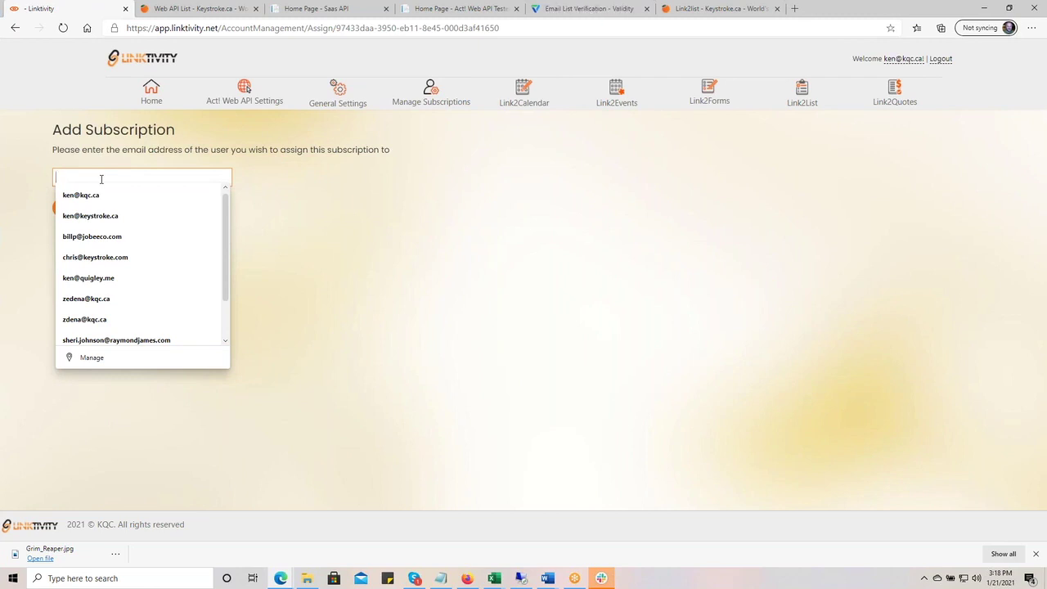
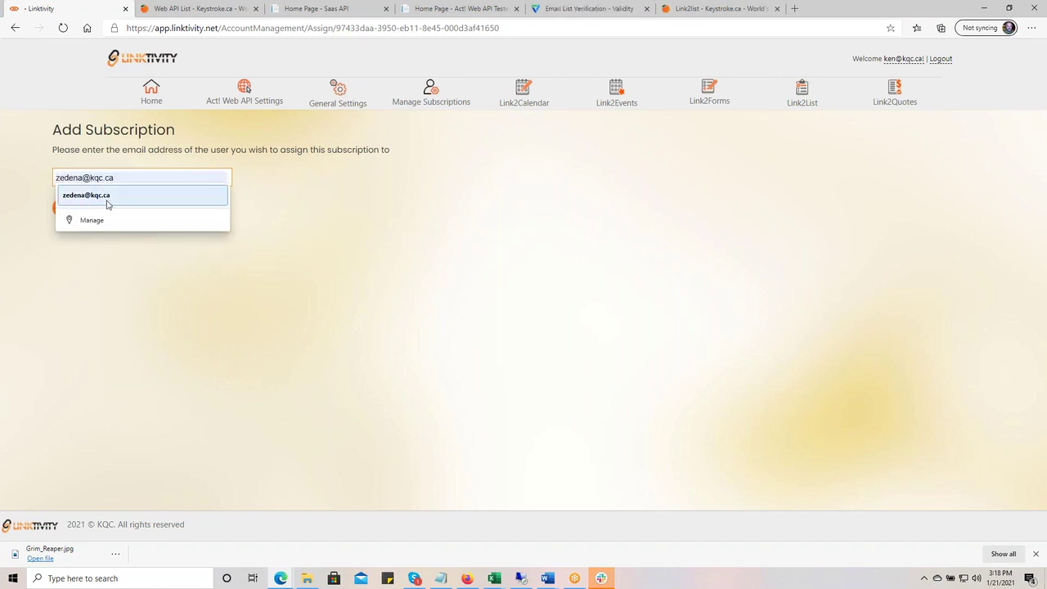
left_click(105, 197)
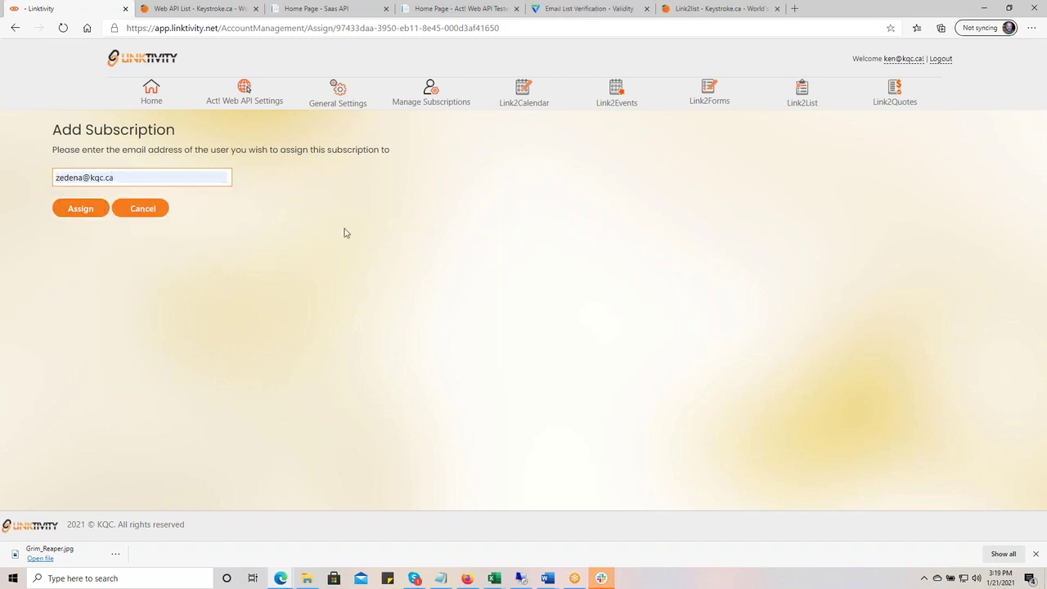
left_click(81, 208)
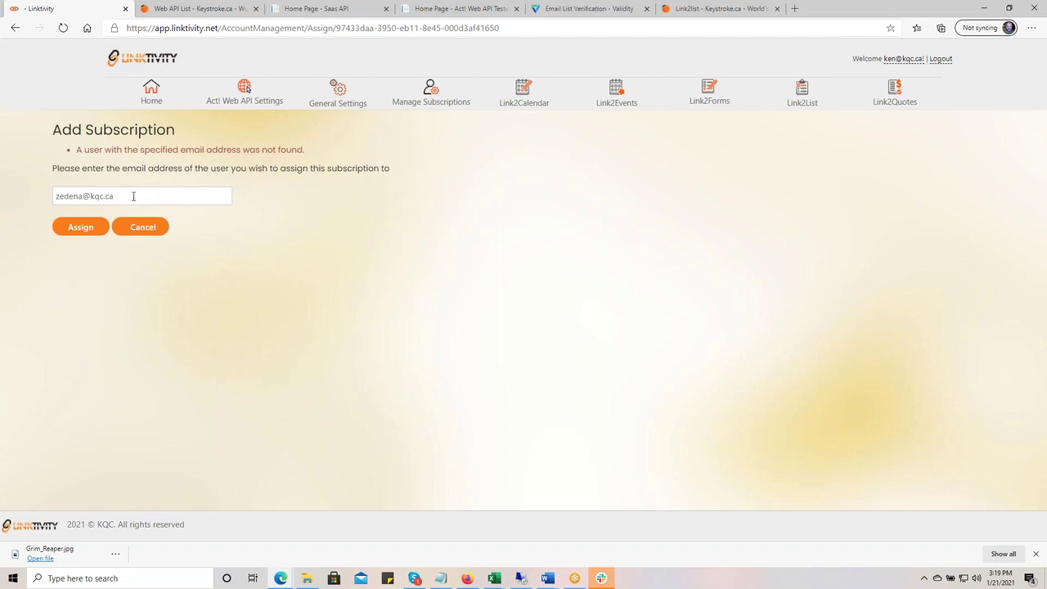
- Remove the extra letter from the email and resubmit the assignment
left_click(133, 200)
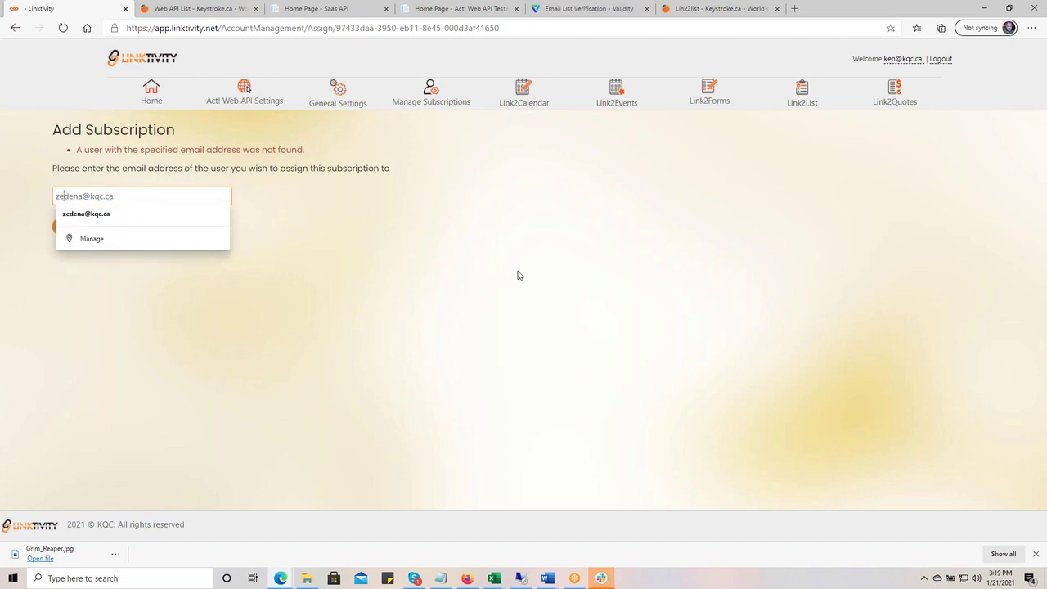
key("BackSpace")
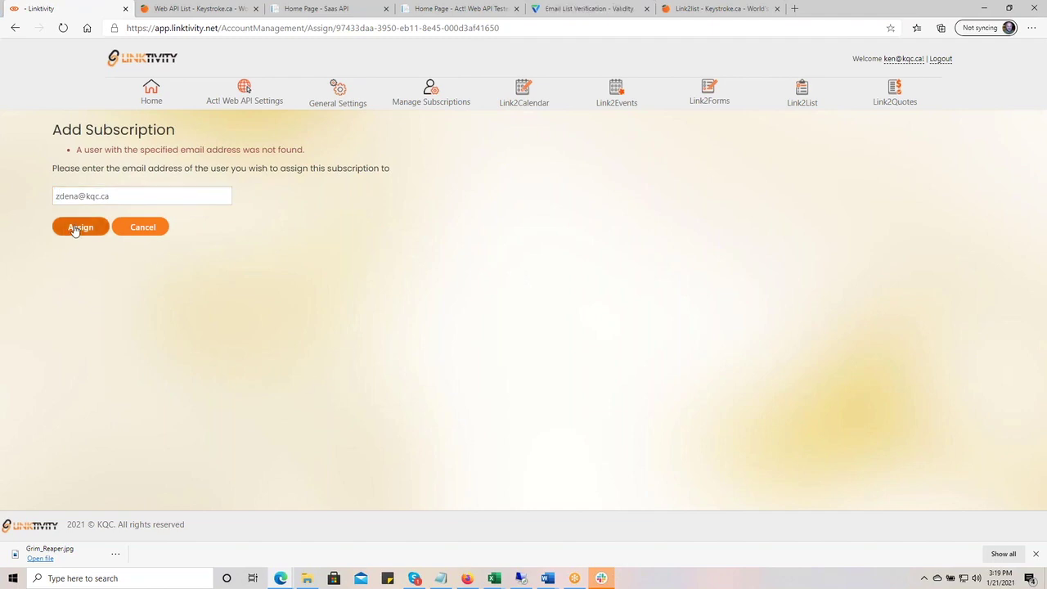
left_click(76, 229)
scroll(309, 337, "down", 1)
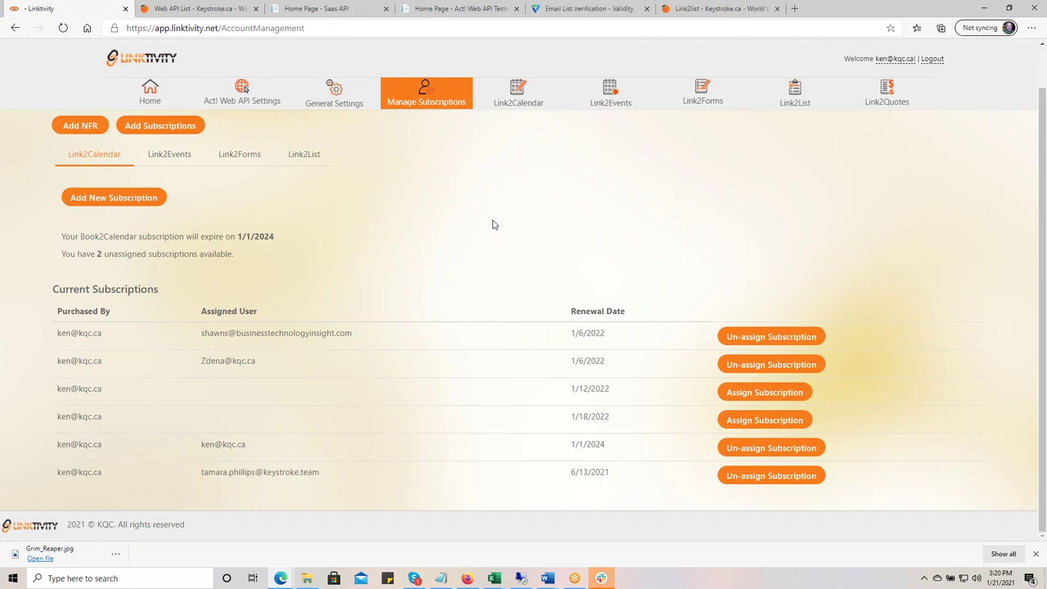
left_click(311, 9)
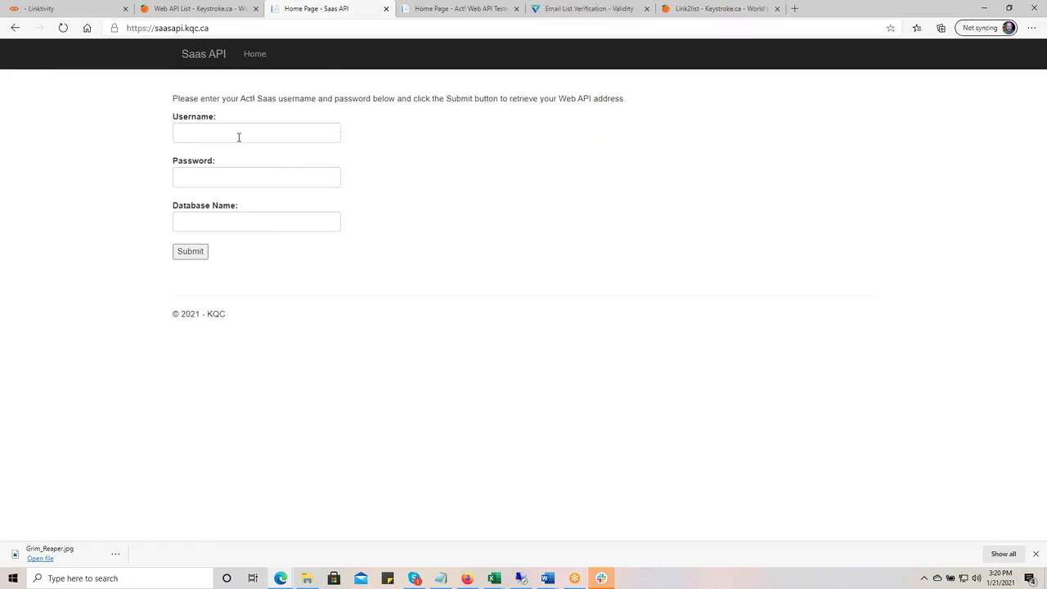
left_click(544, 134)
left_click(442, 9)
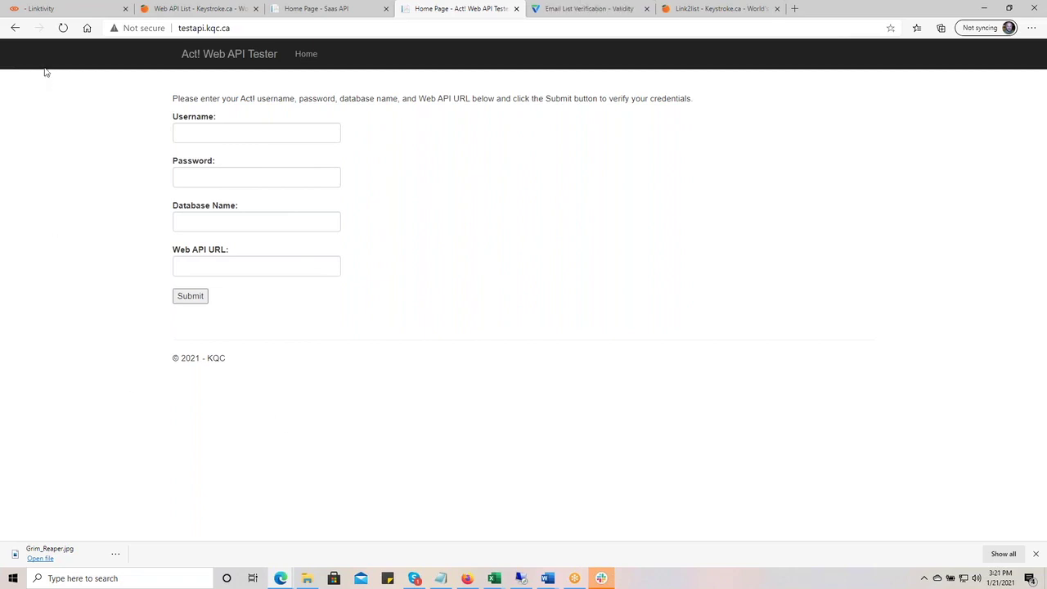
left_click(57, 10)
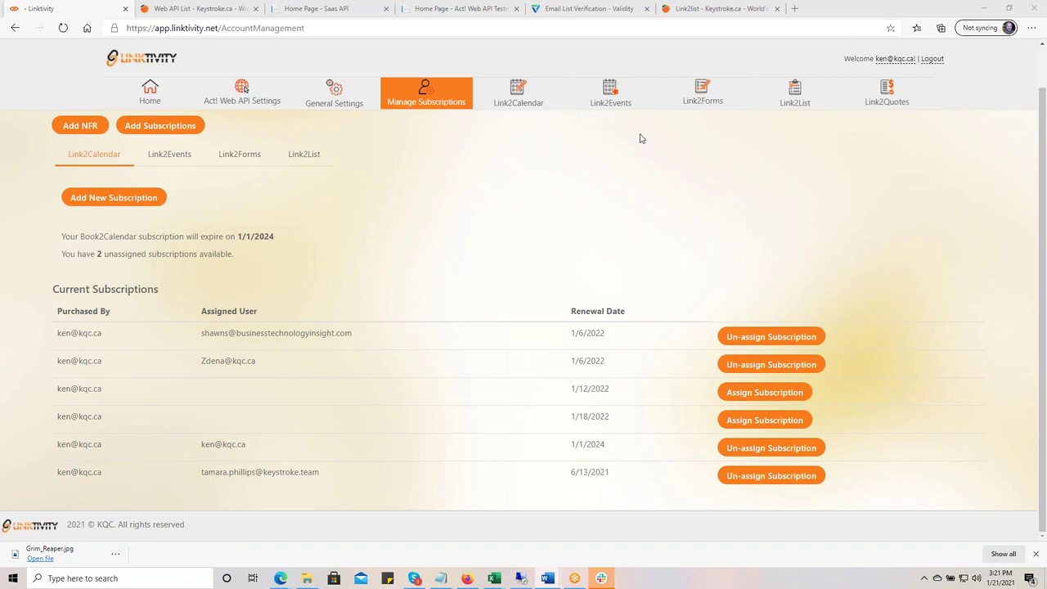
- Open the Link2List settings showing the BriteVerify API key and Email Address Status field
left_click(791, 94)
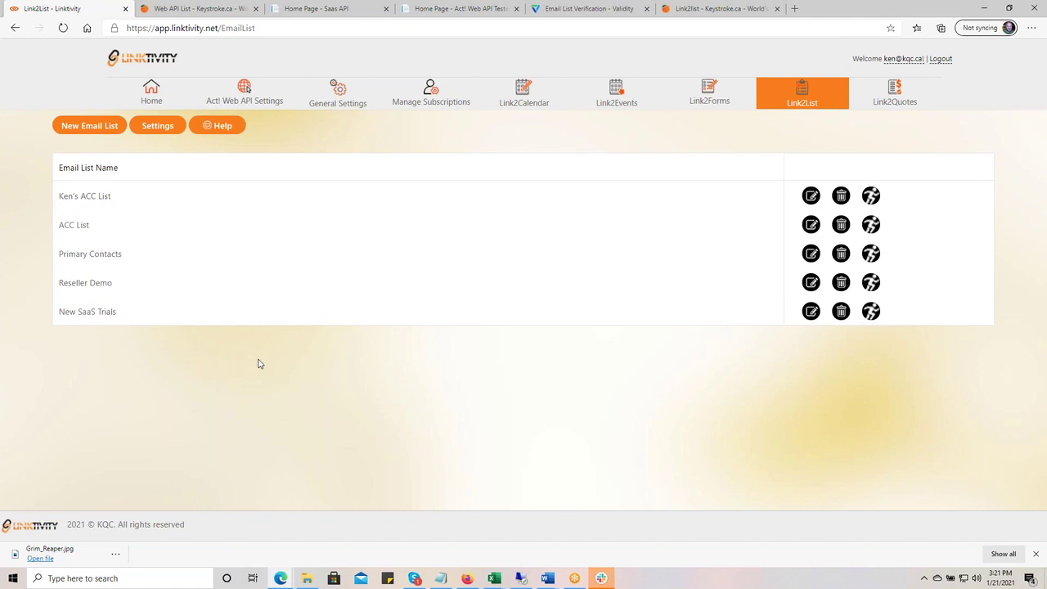
left_click(171, 128)
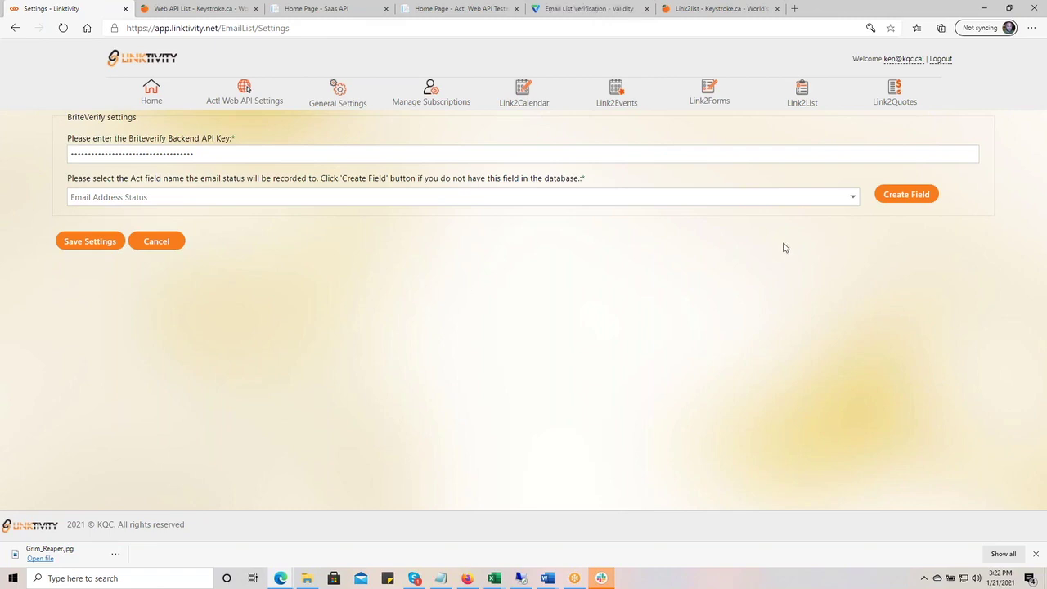
- Keep Email Address Status as the status field, leave settings unsaved, and bring up Act!
left_click(854, 200)
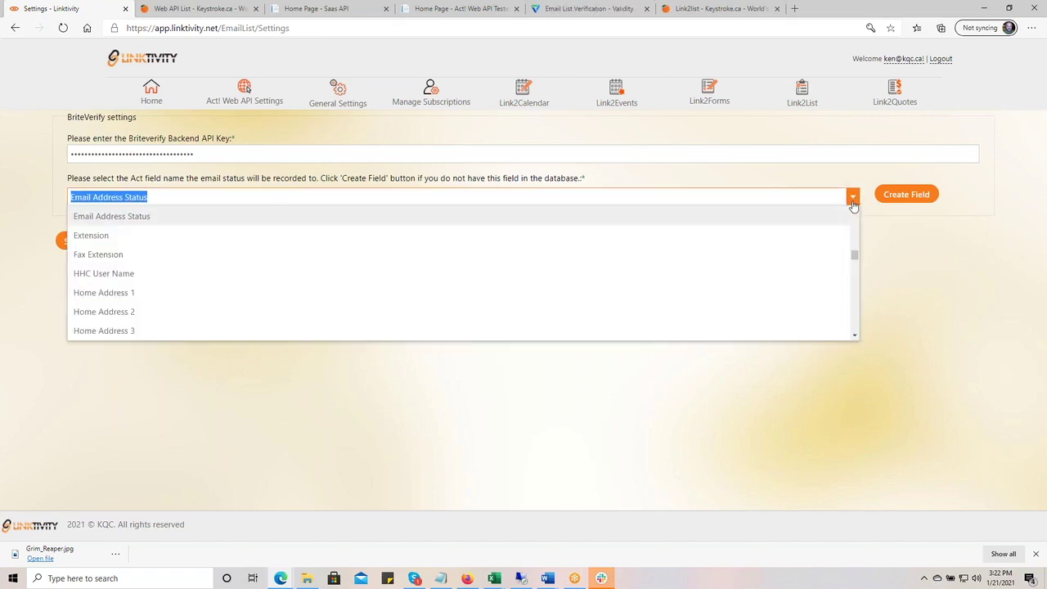
left_click(994, 324)
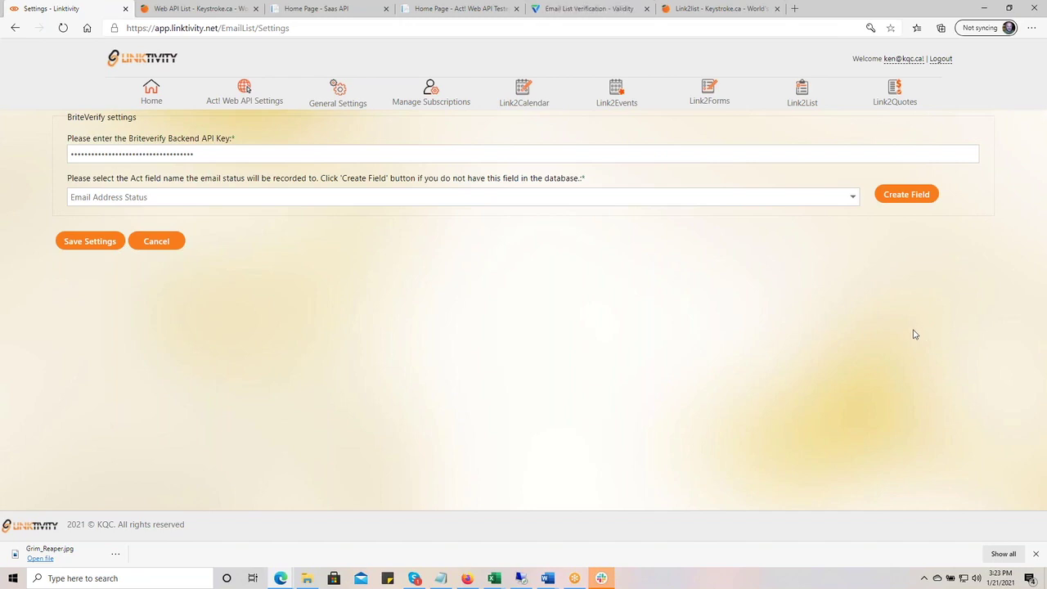
left_click(173, 252)
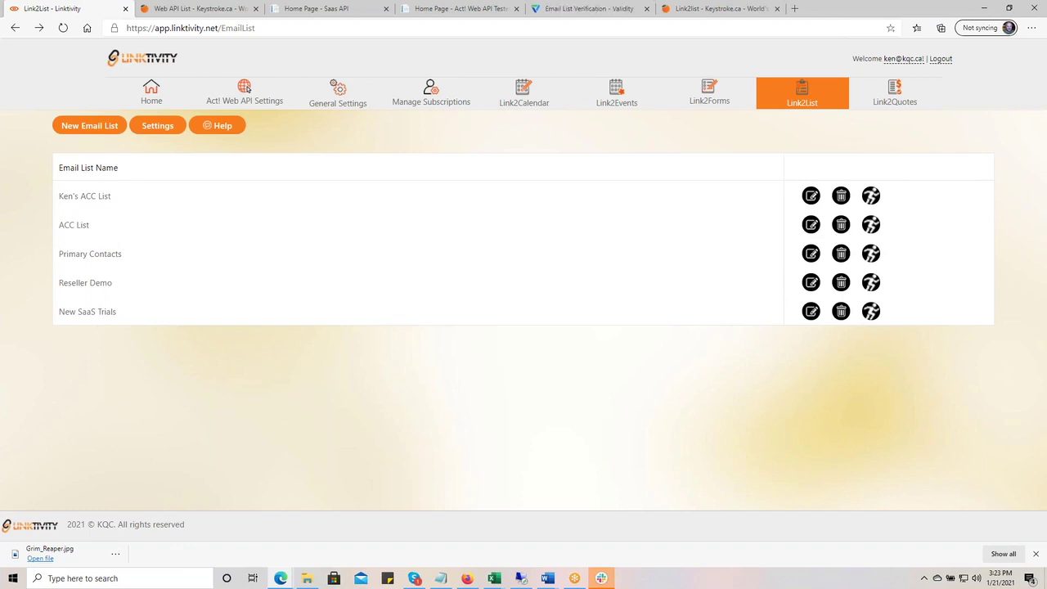
left_click(521, 578)
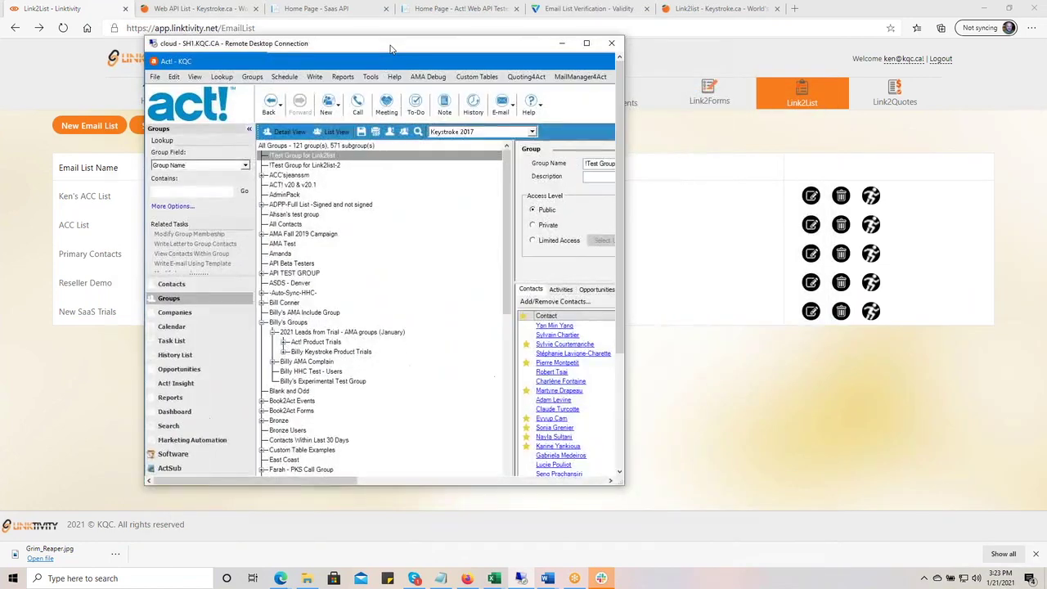
- Maximize Act!, compare contacts in !Test Group for Link2list and its -2 group, then minimize
double_click(425, 79)
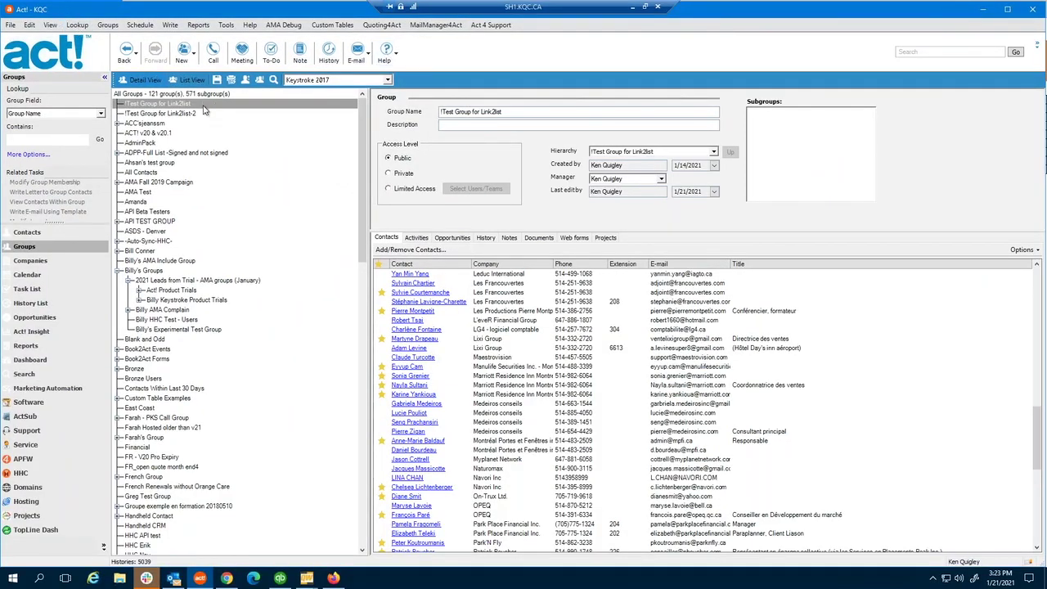
left_click(198, 105)
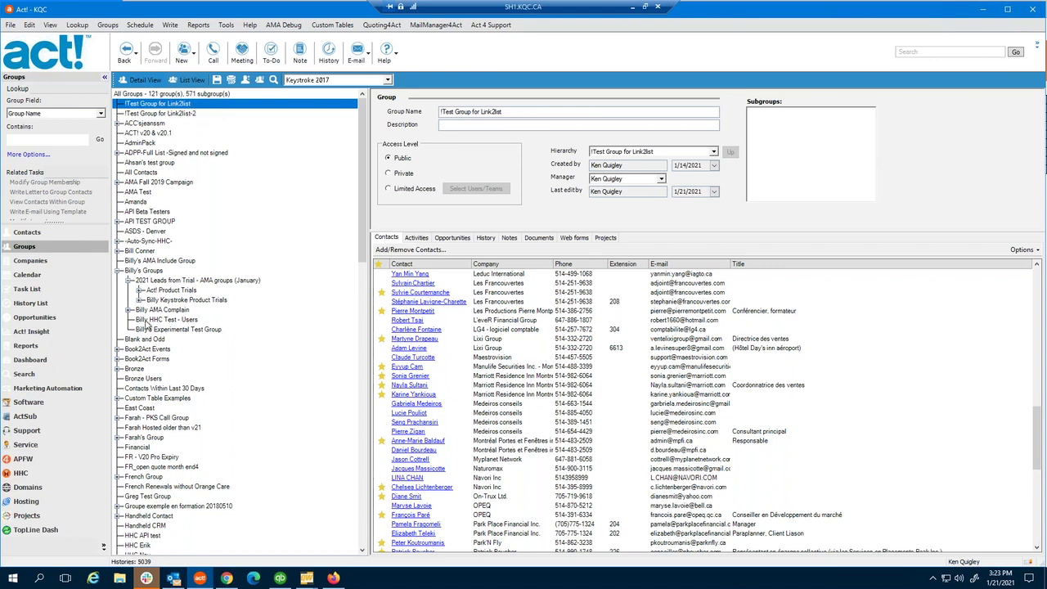
left_click(178, 113)
left_click(185, 104)
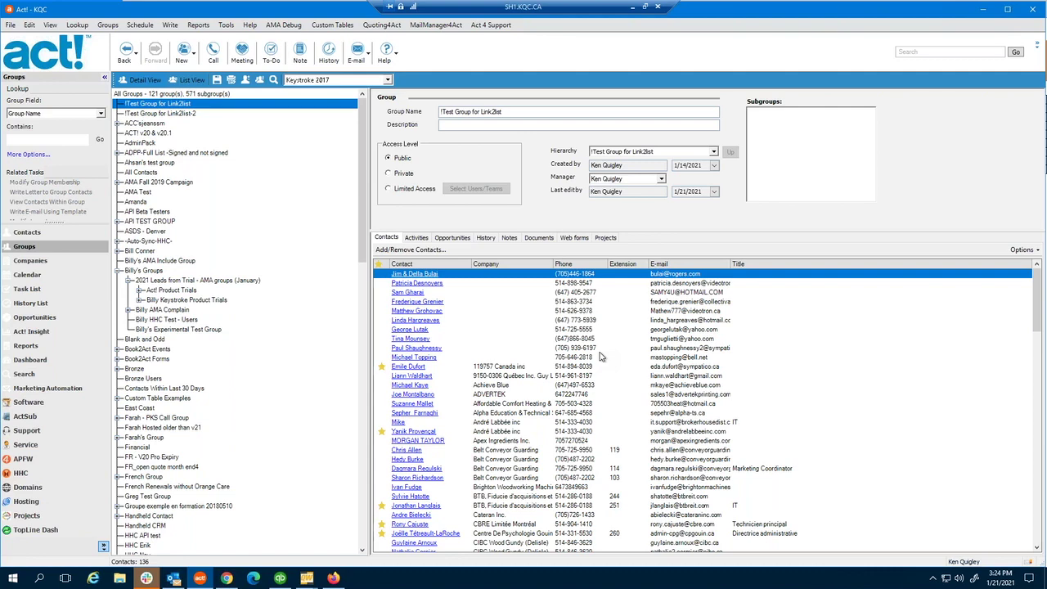
left_click(632, 7)
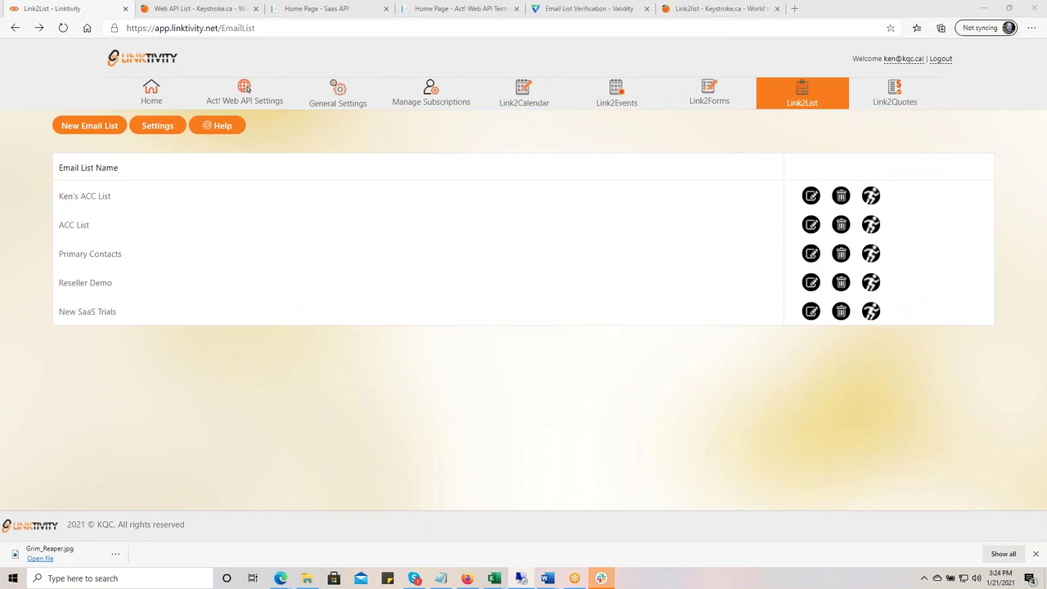
- Start a new email list named 'Link2list Public Demo'
left_click(90, 127)
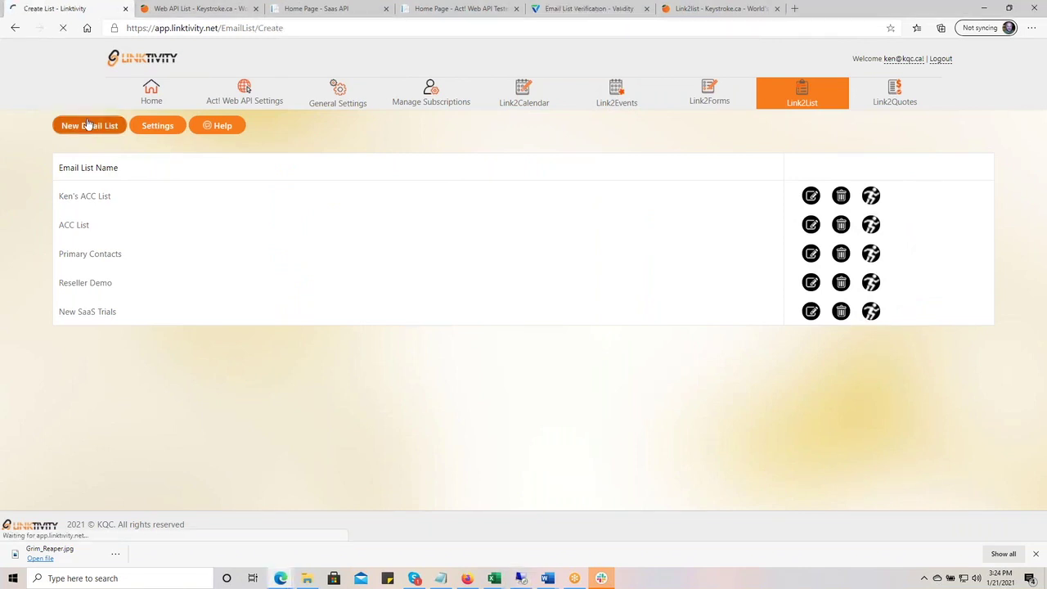
left_click(278, 197)
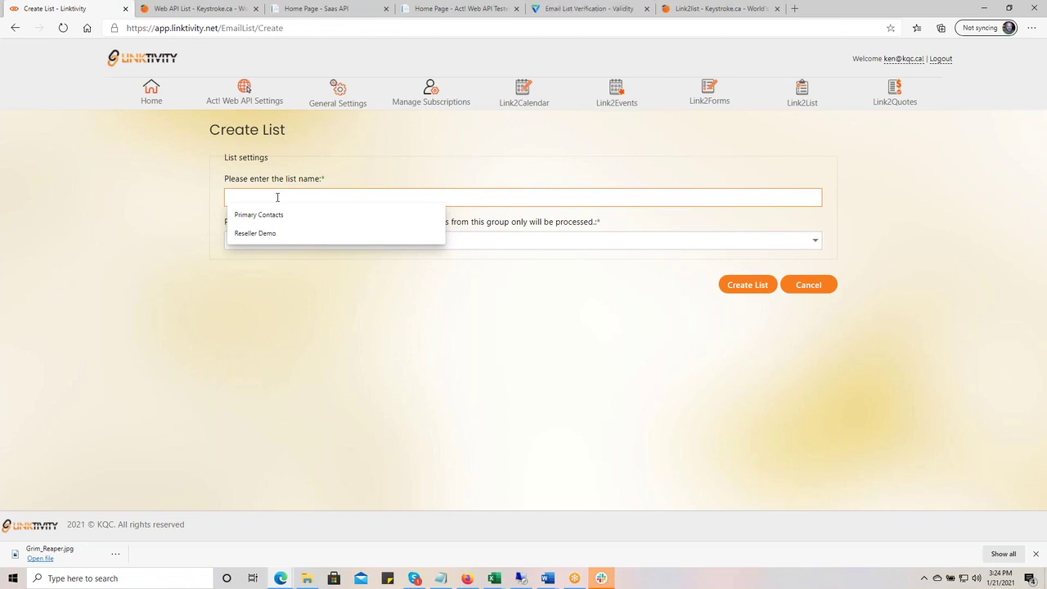
type("L")
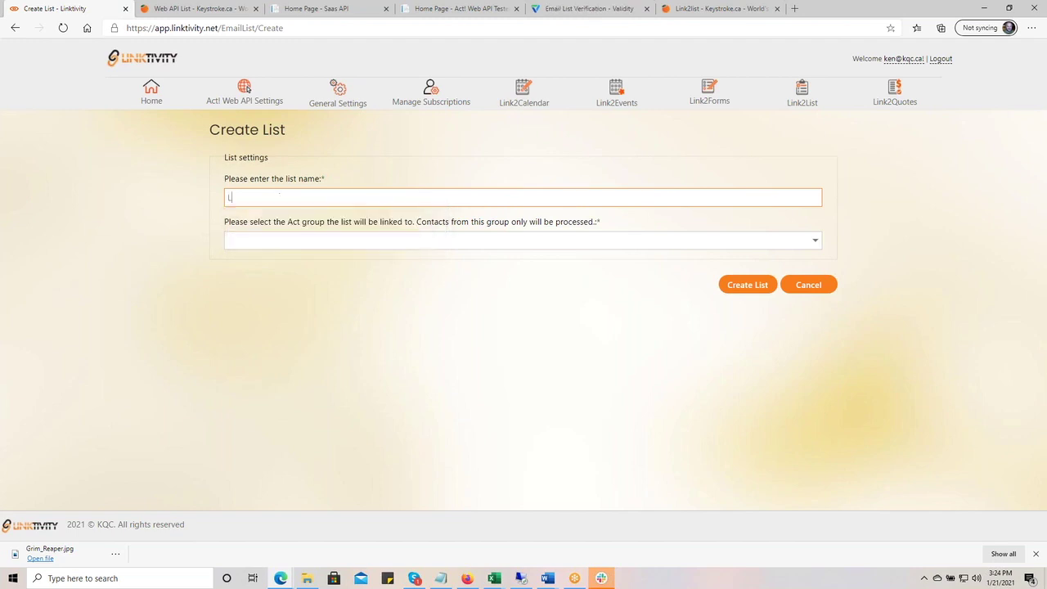
type("ink2list PPublic Demo")
- Link the list to the Act! group !Test Group for Link2list by searching '!te'
left_click(330, 241)
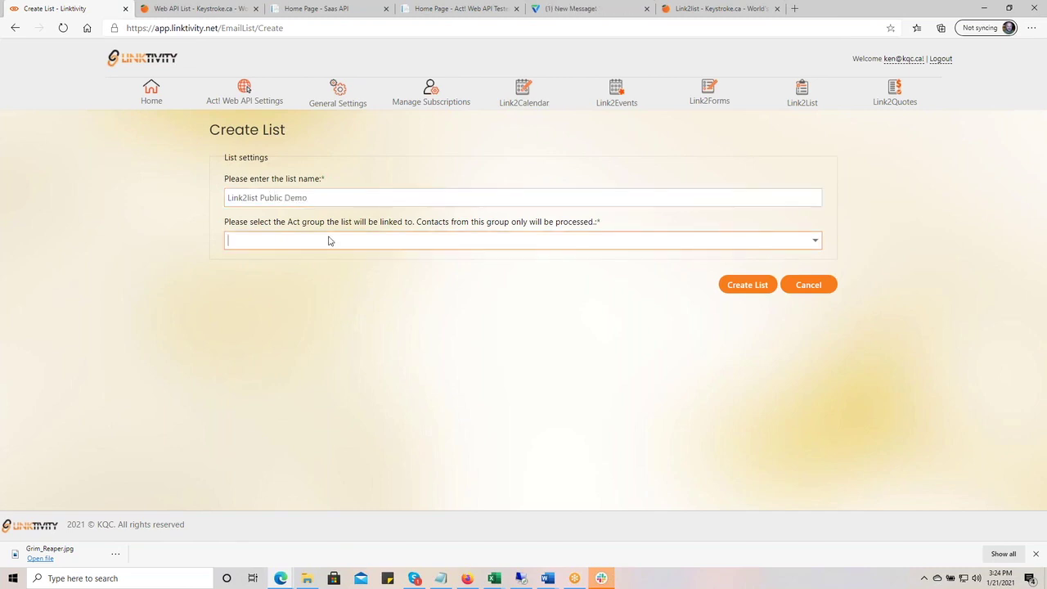
left_click(815, 243)
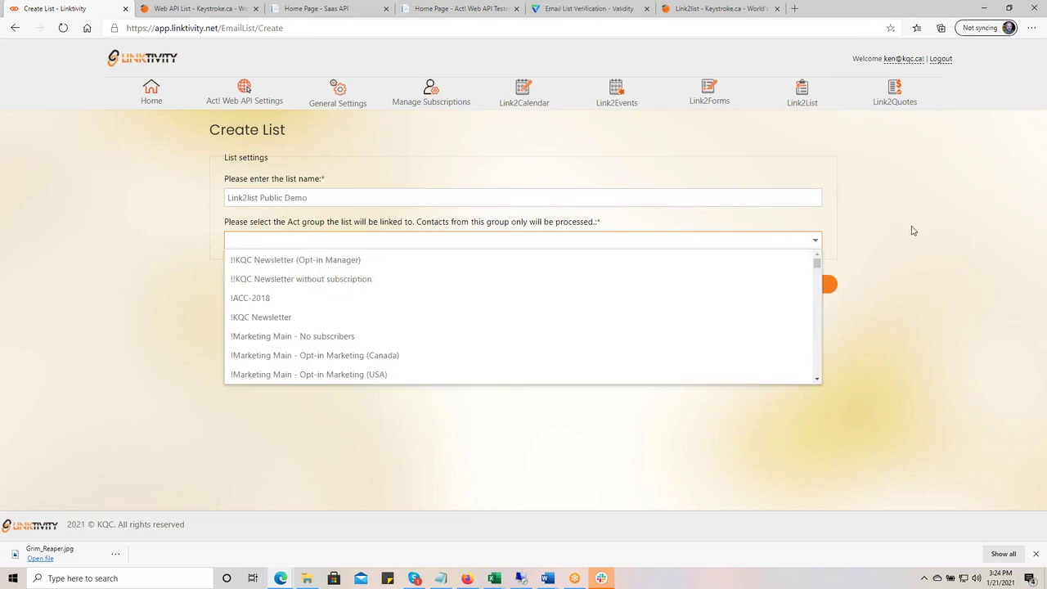
left_click(875, 235)
left_click(315, 242)
type("!te")
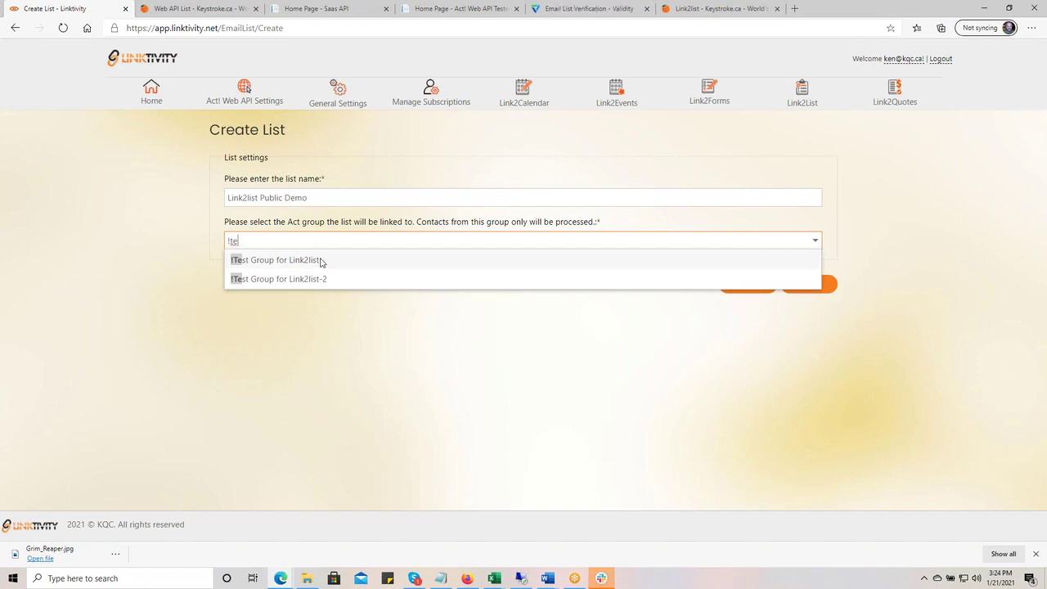
left_click(320, 261)
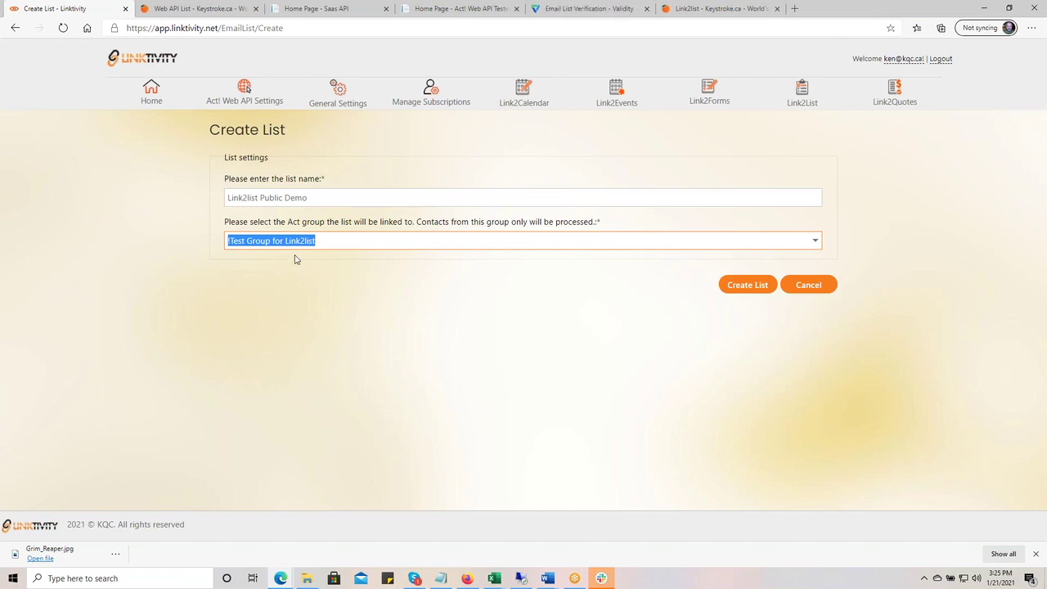
- Create the list and save its settings with Verify Automatically left at None
left_click(742, 288)
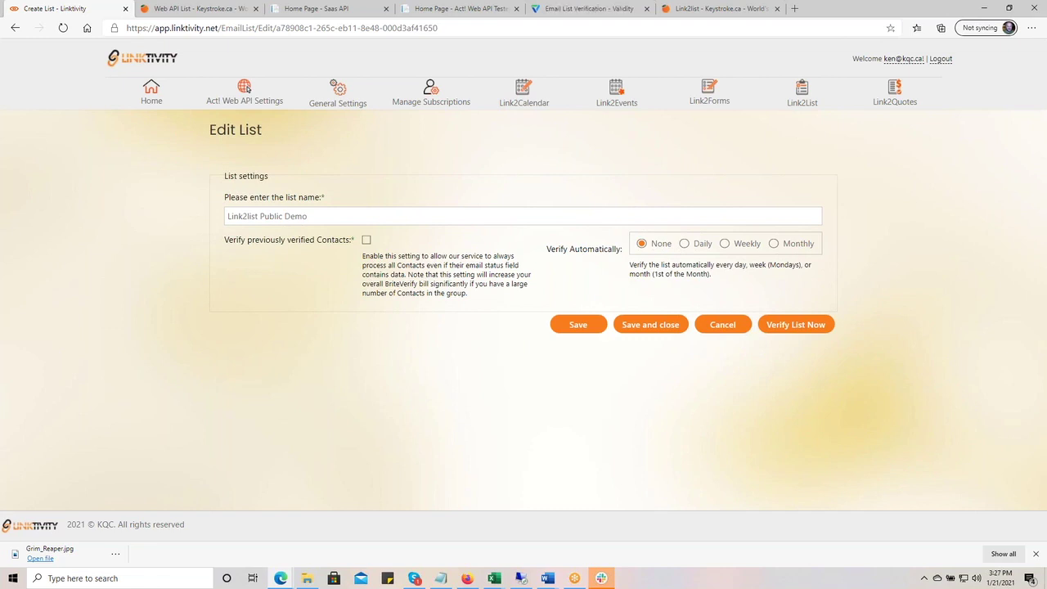
left_click(578, 325)
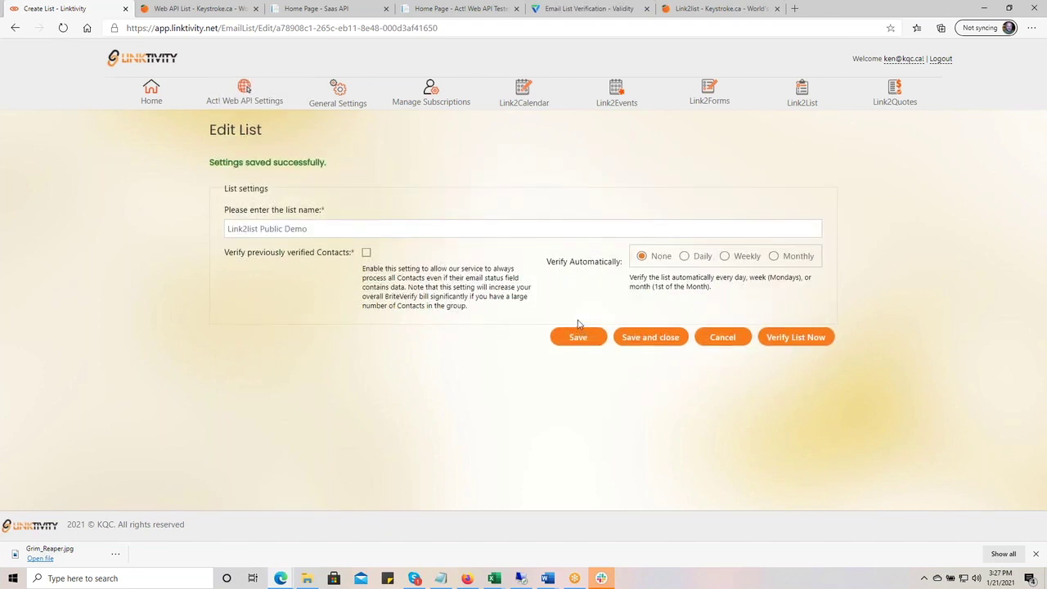
- Run email verification on the Link2list Public Demo list and review the processing log
left_click(787, 342)
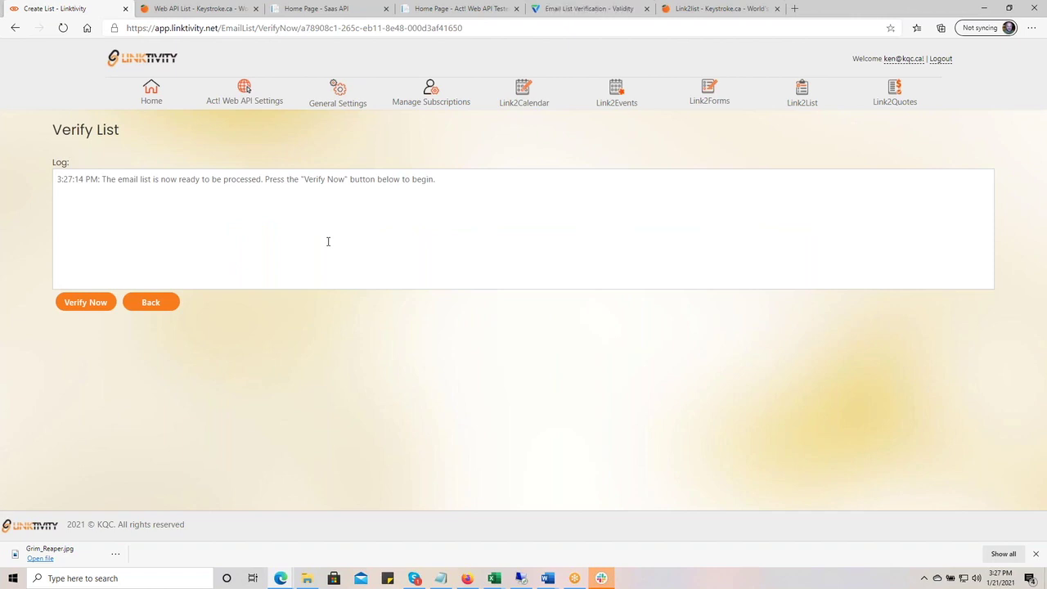
left_click(83, 307)
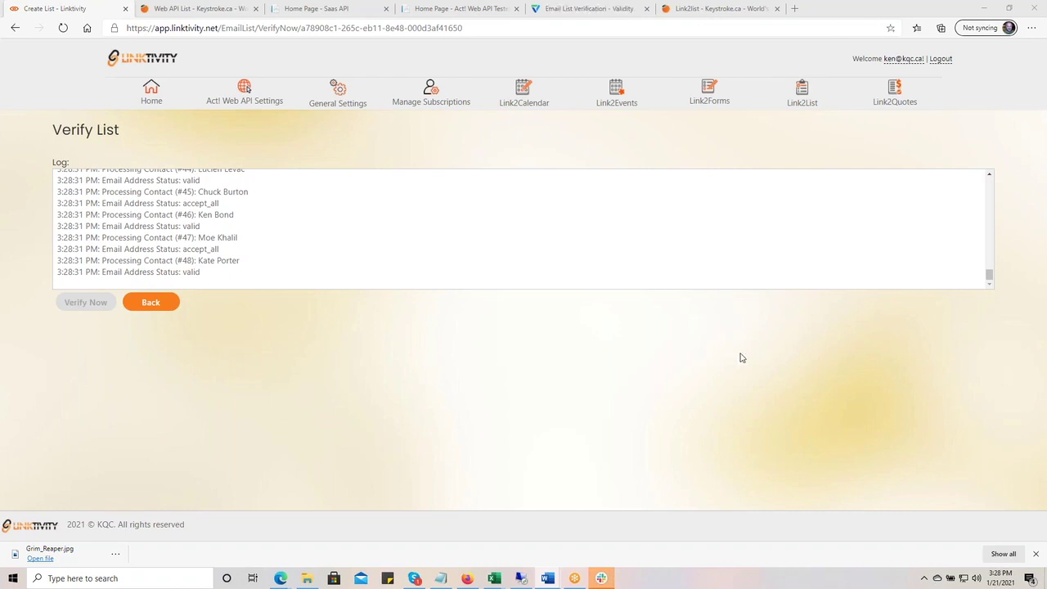
scroll(266, 272, "up", 3)
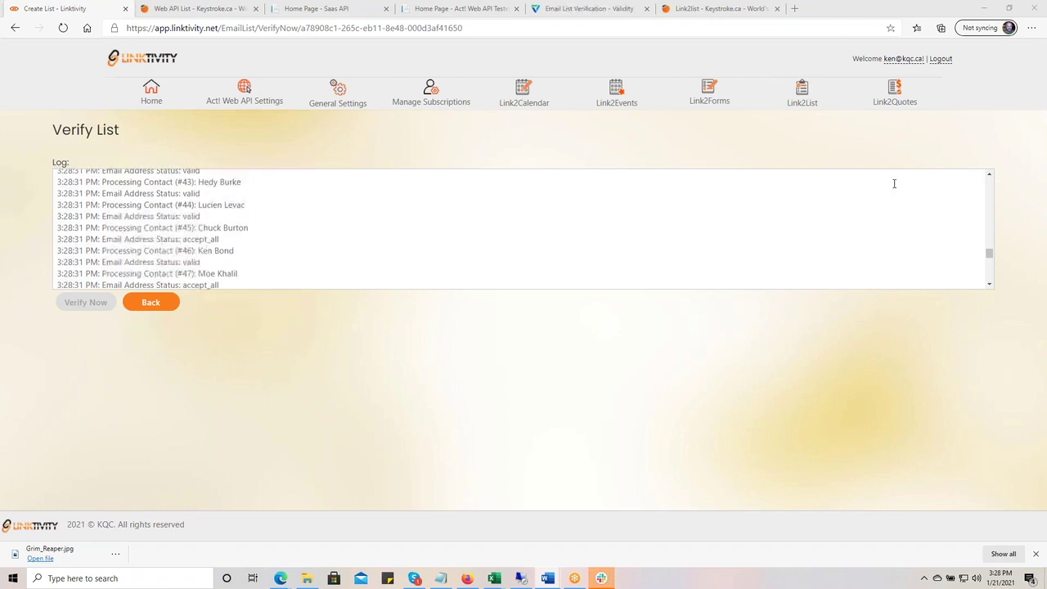
scroll(389, 237, "up", 1)
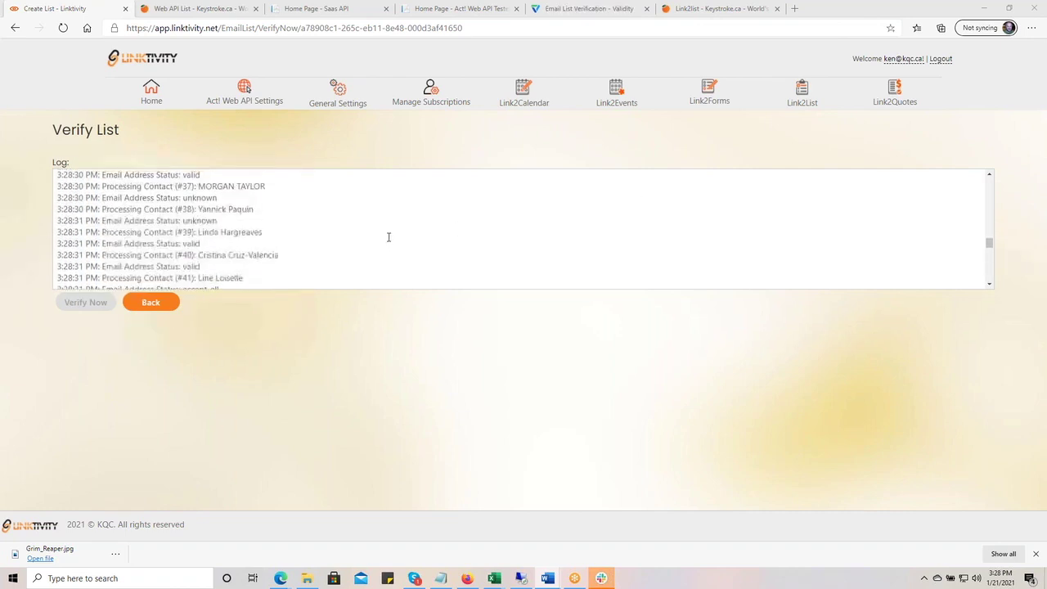
scroll(388, 237, "up", 1)
scroll(389, 238, "up", 1)
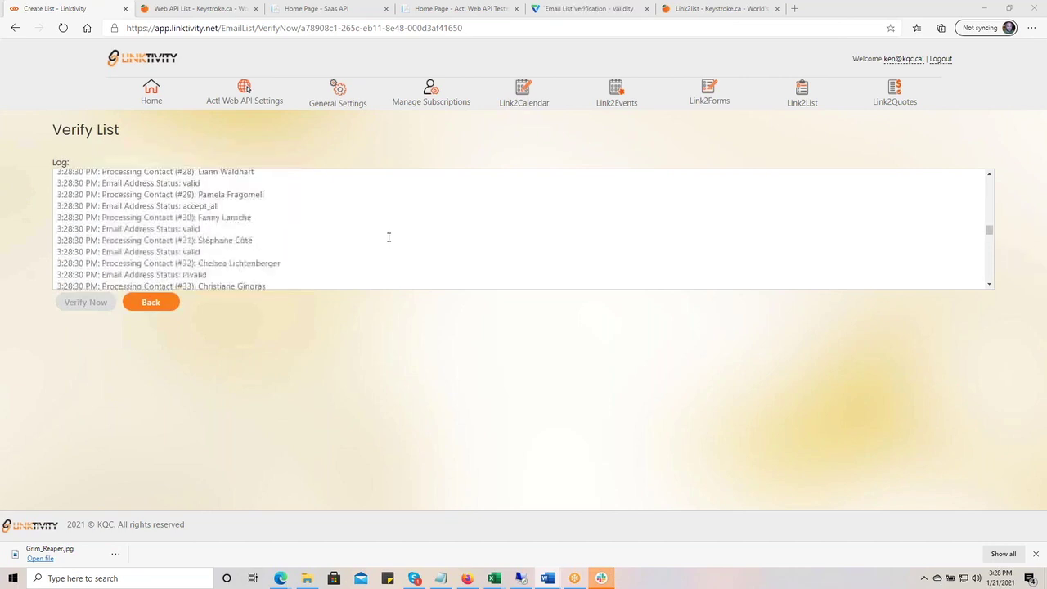
scroll(389, 237, "up", 5)
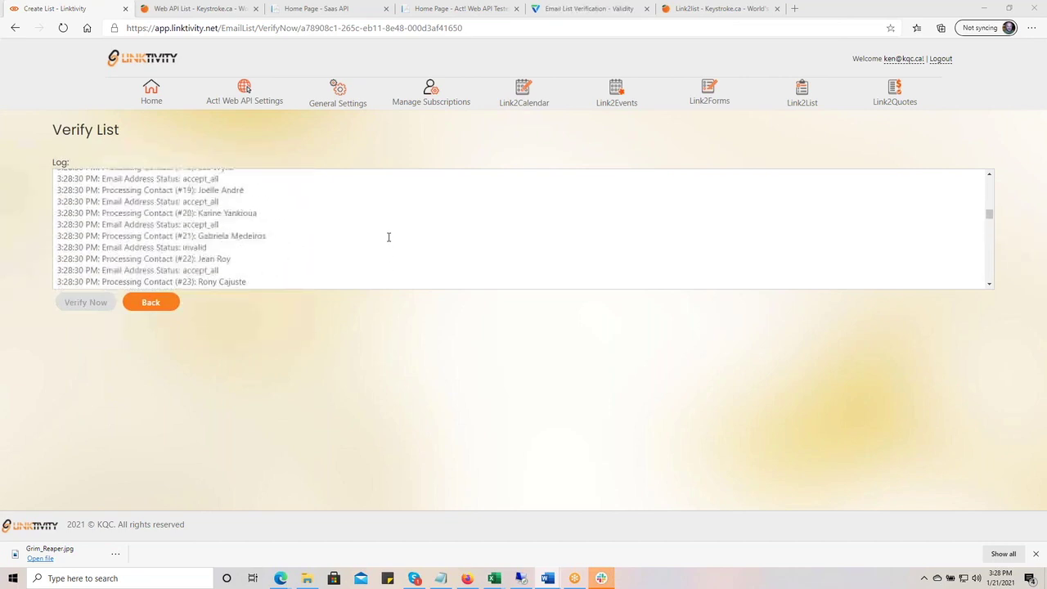
scroll(389, 237, "up", 5)
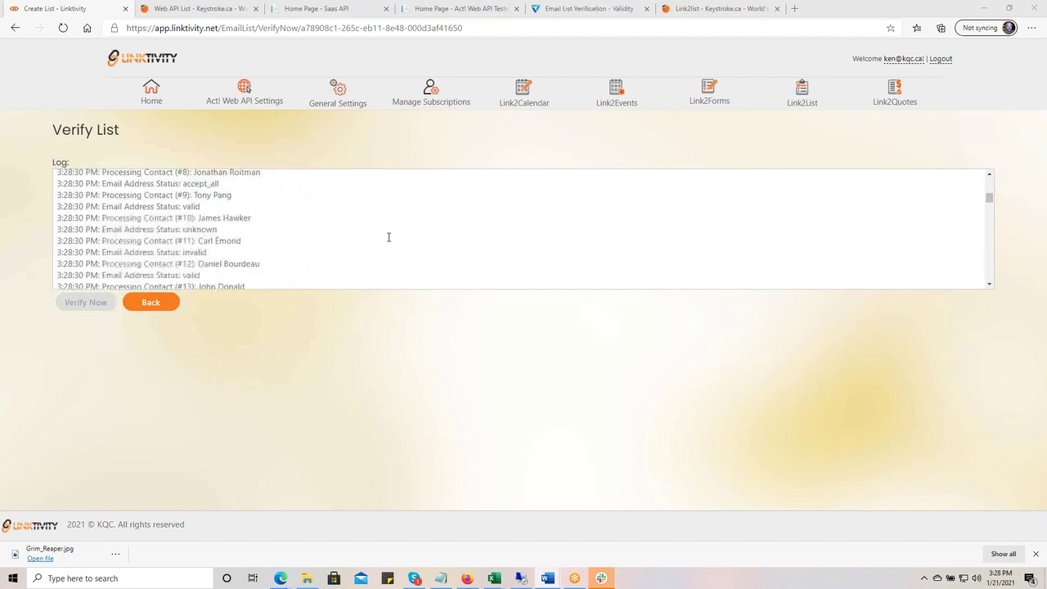
scroll(389, 237, "up", 4)
scroll(389, 237, "down", 1)
scroll(388, 237, "down", 6)
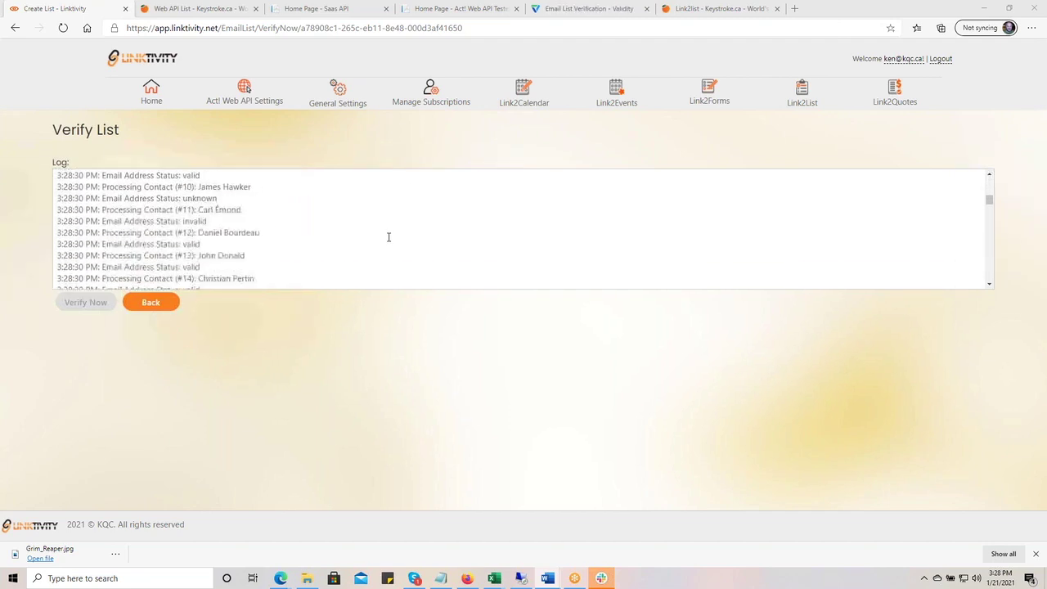
scroll(389, 237, "down", 10)
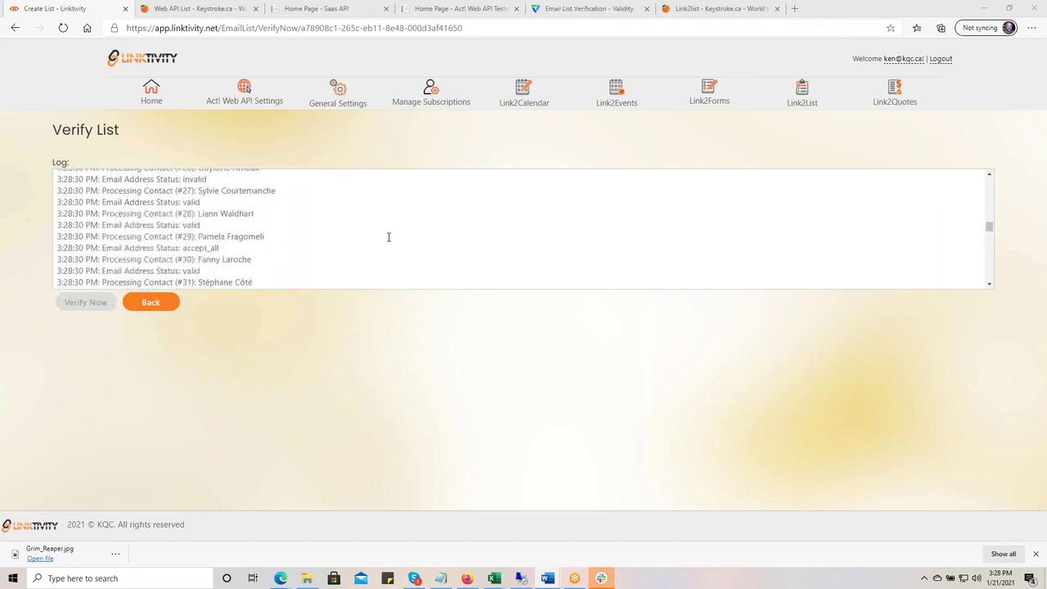
scroll(388, 237, "down", 10)
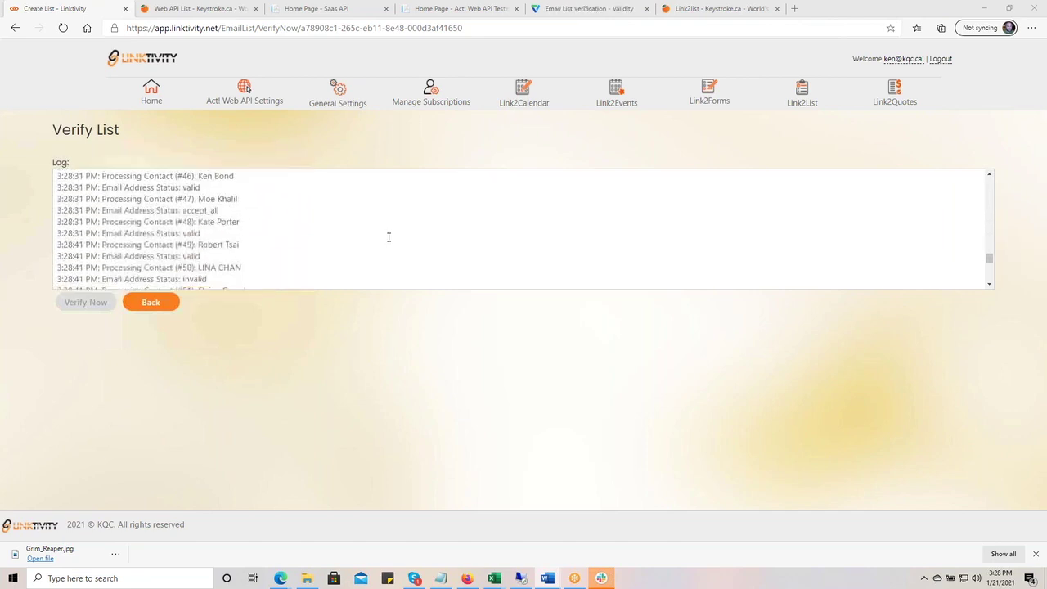
scroll(389, 237, "down", 4)
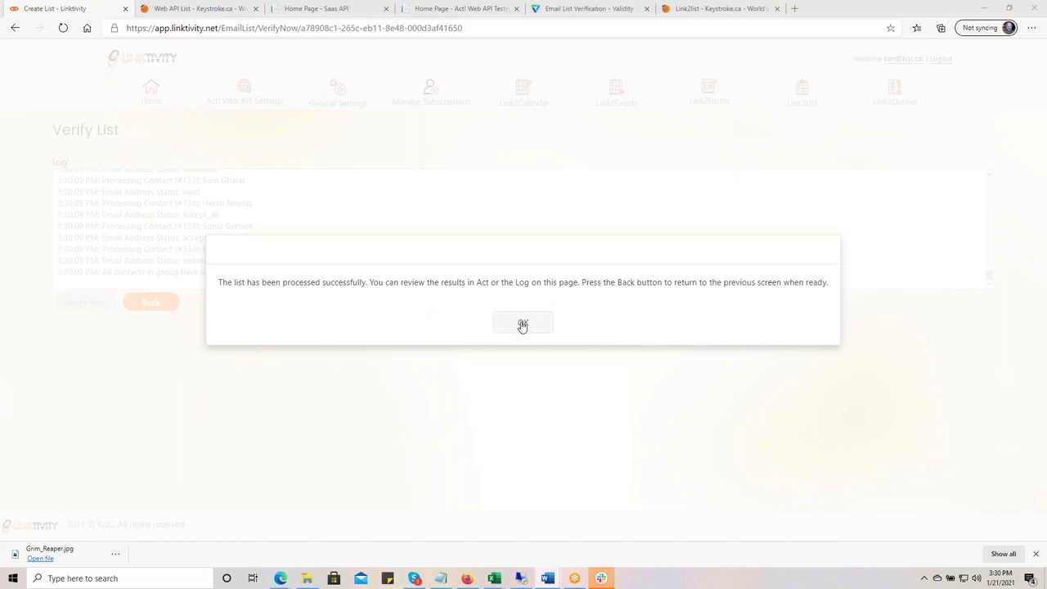
- Dismiss the processing-complete message and bring the Act! remote session onto the screen
left_click(523, 326)
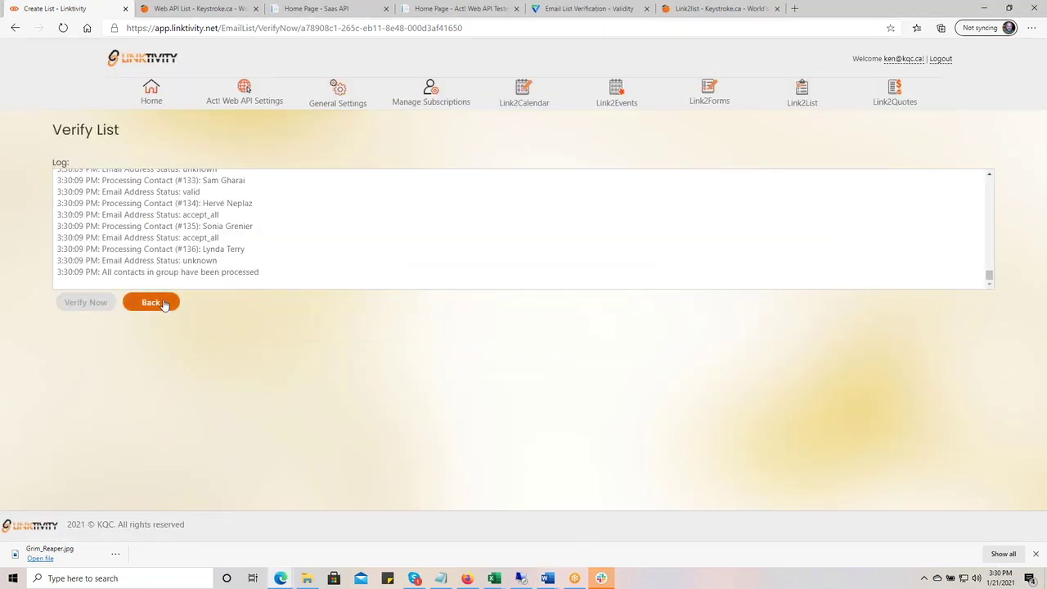
scroll(267, 271, "up", 2)
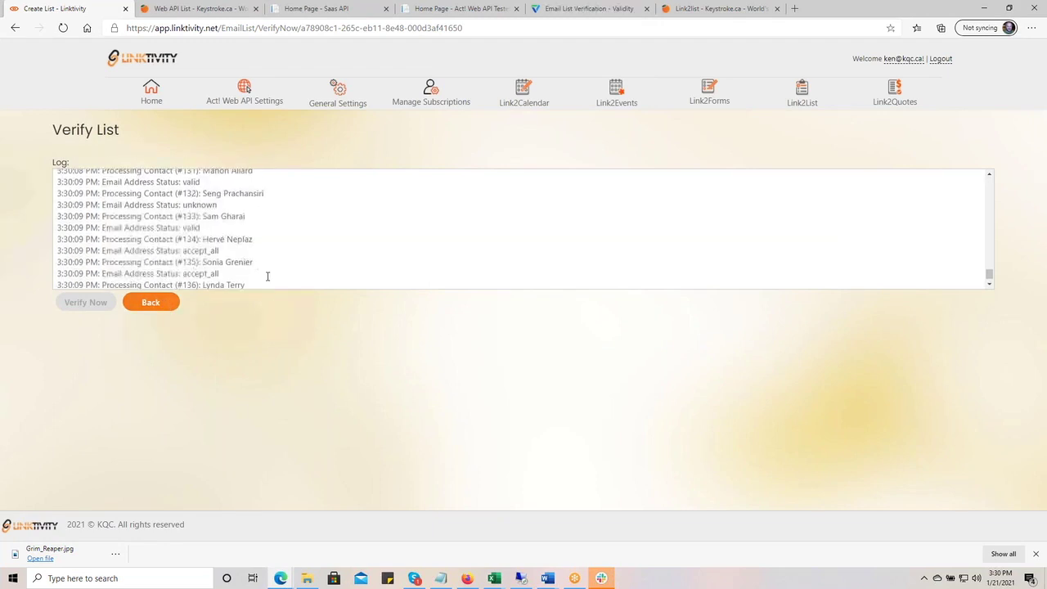
scroll(268, 277, "up", 2)
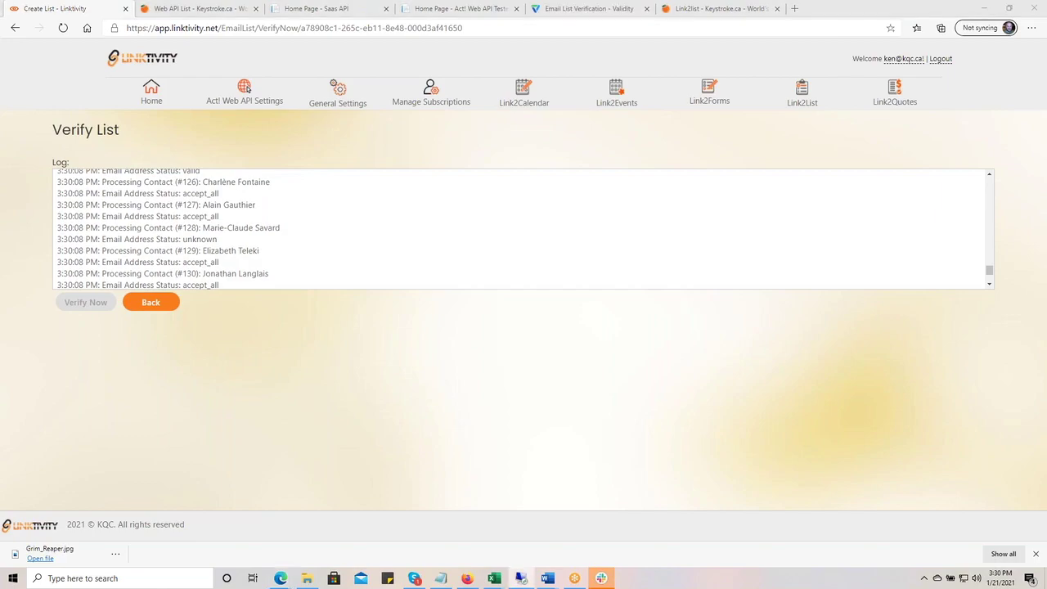
left_click_drag(1046, 131, 10, 7)
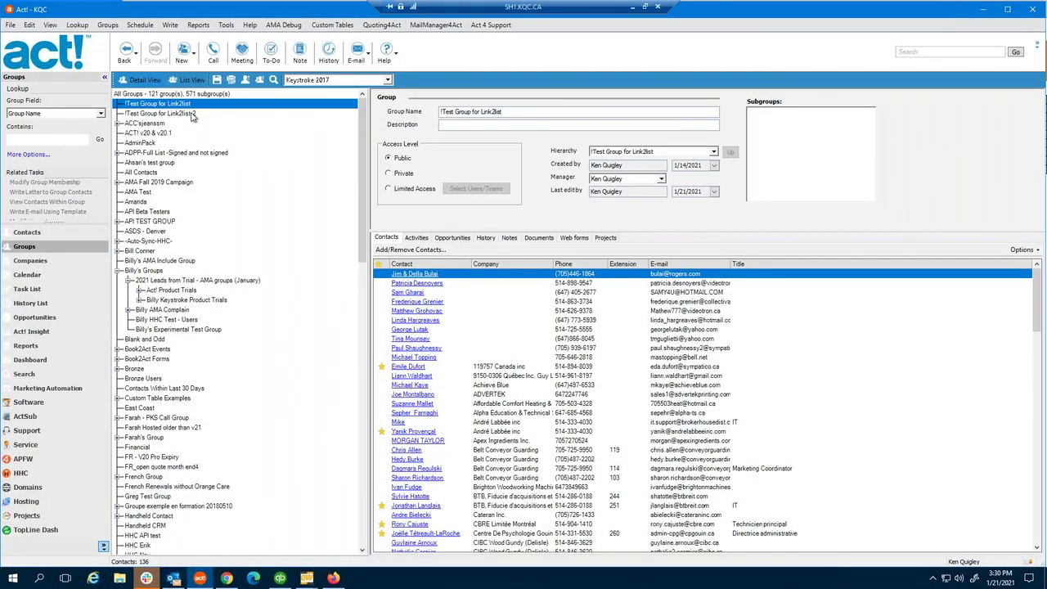
- Check contacts in both test groups in Act!, then minimize the remote session
left_click(192, 113)
left_click(190, 105)
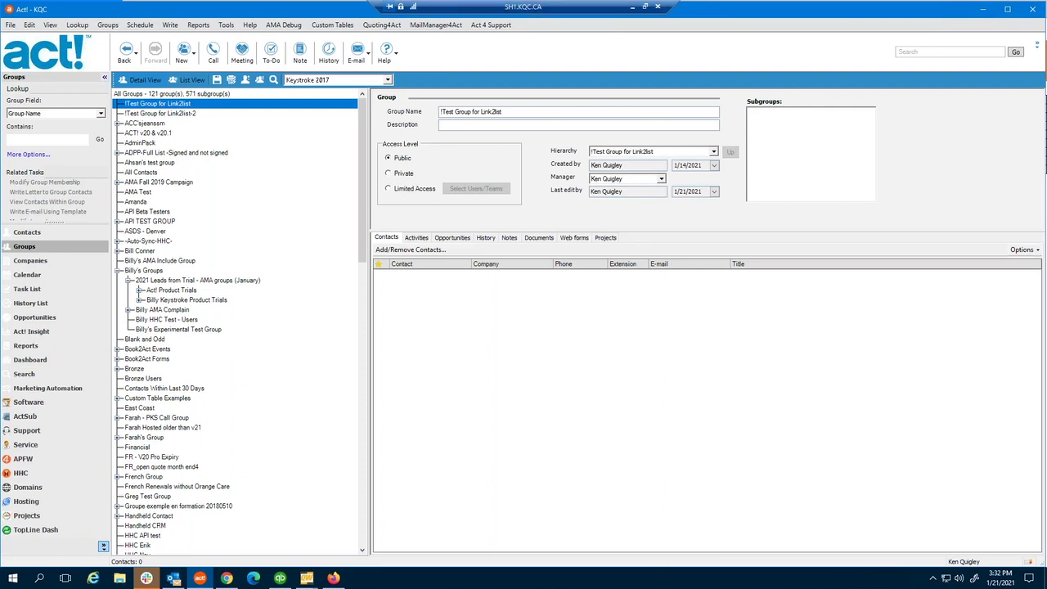
double_click(538, 7)
key("super+Down")
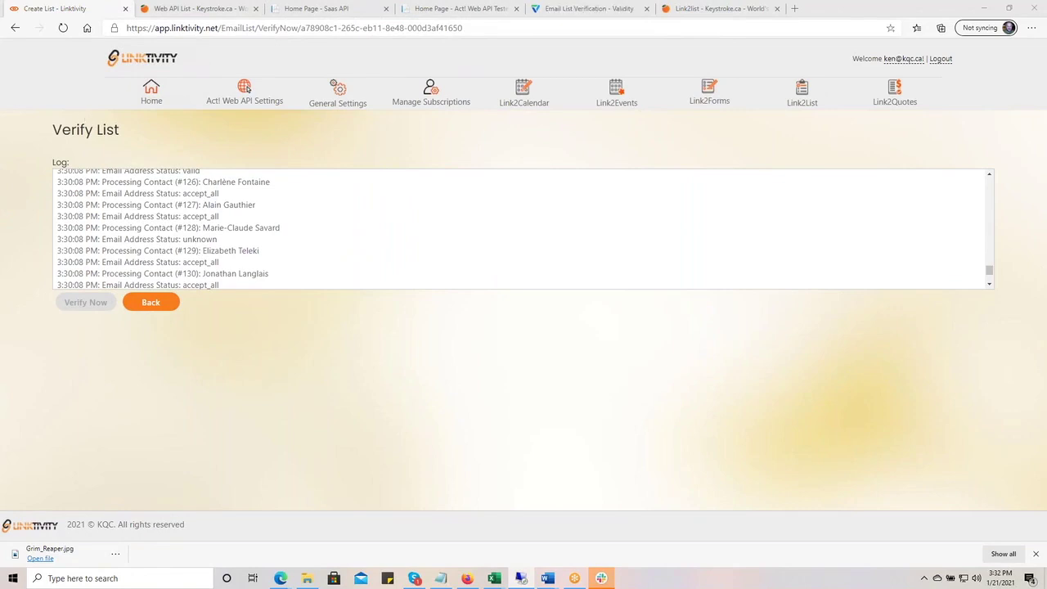
- Save the Link2list Public Demo settings and reopen its Verify List page, now ready to process
left_click(152, 303)
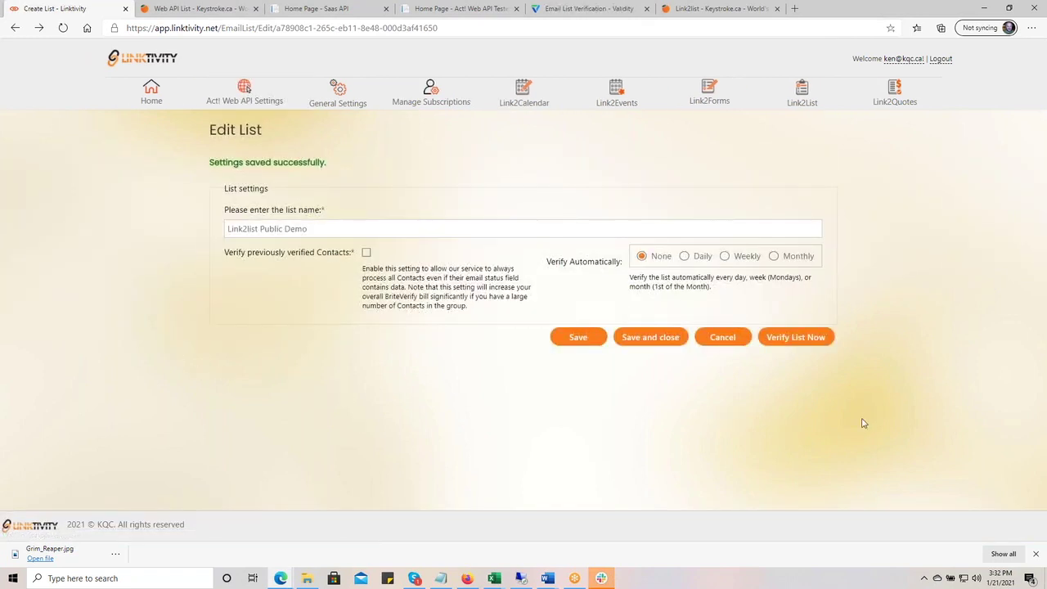
left_click(651, 338)
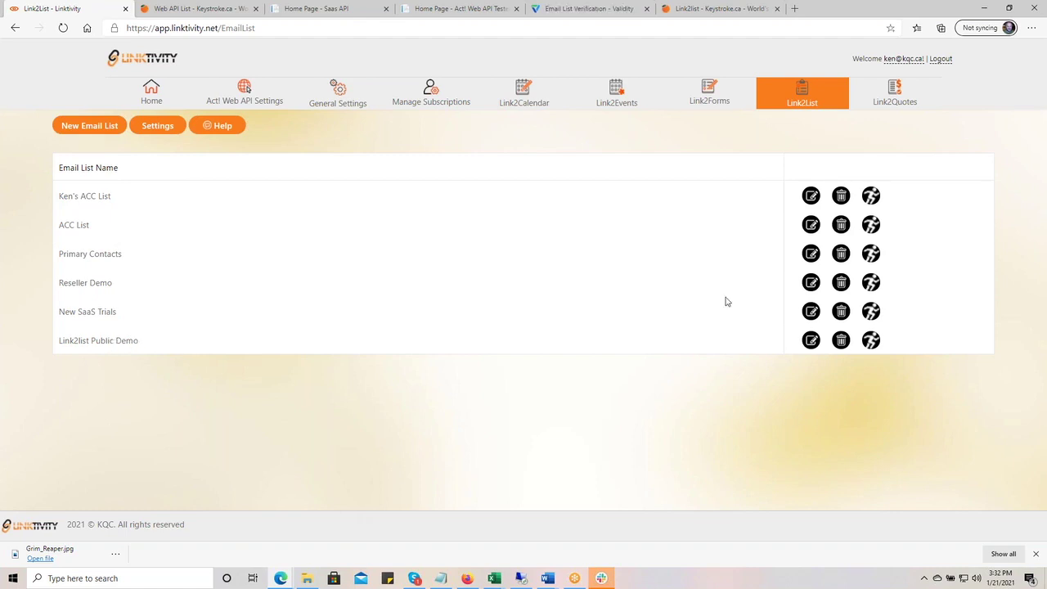
left_click(871, 342)
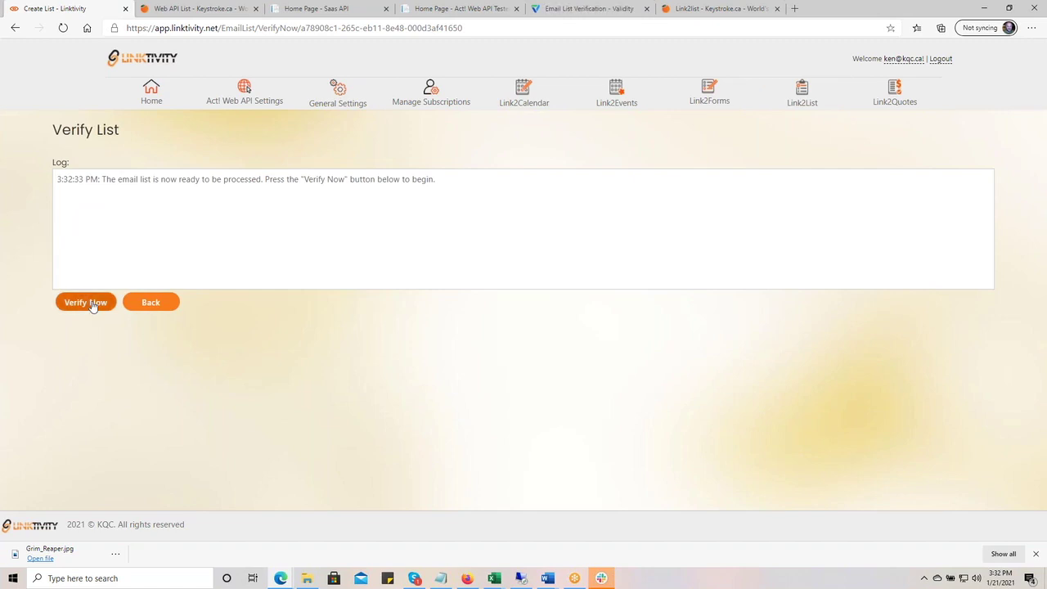
- Leave the Verify List page for the email lists overview
left_click(155, 305)
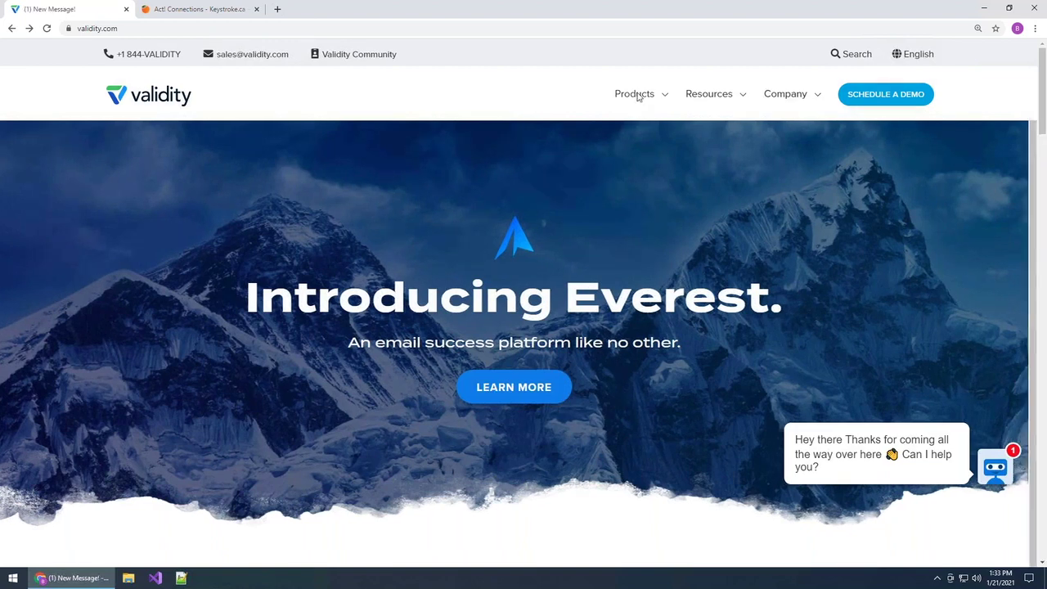
- Go to the BriteVerify product page through validity.com's Products menu
left_click(468, 33)
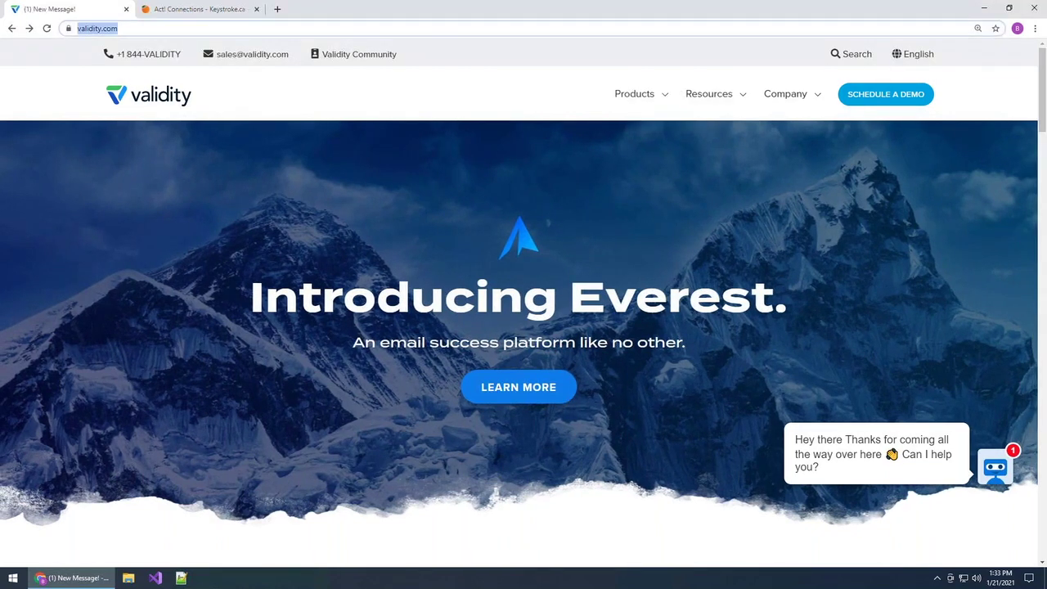
left_click(577, 86)
left_click(631, 96)
left_click(357, 178)
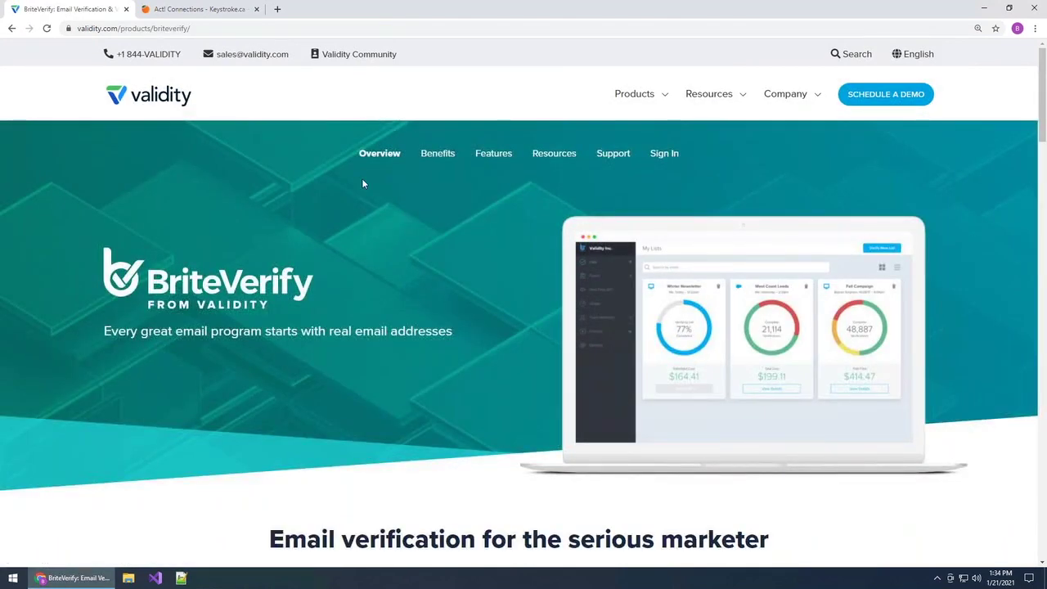
- Open the BriteVerify sign-in page in a new tab from the BriteVerify sub-menu
scroll(389, 258, "down", 8)
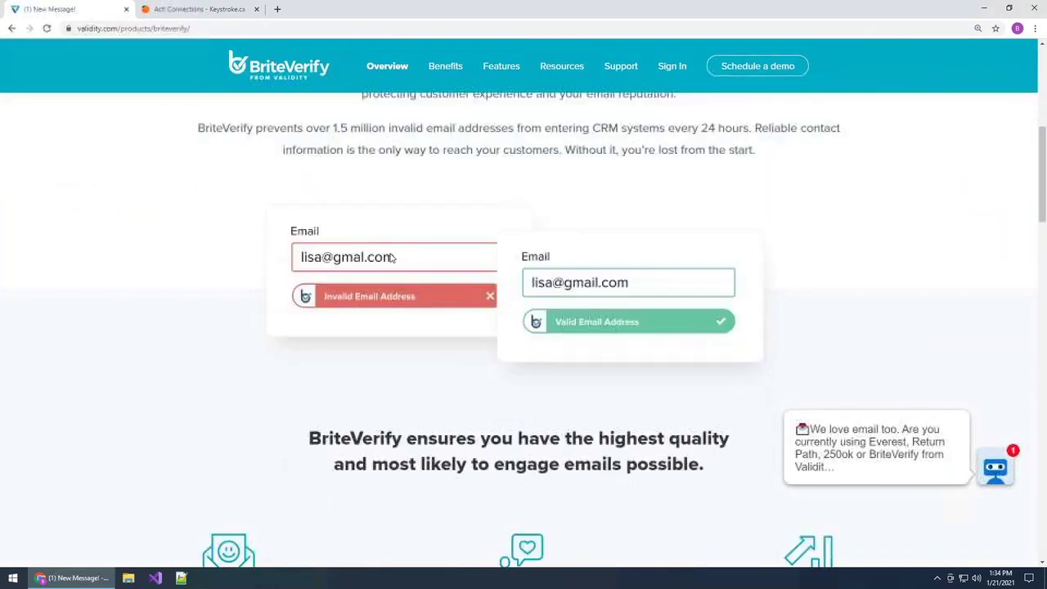
scroll(389, 258, "up", 9)
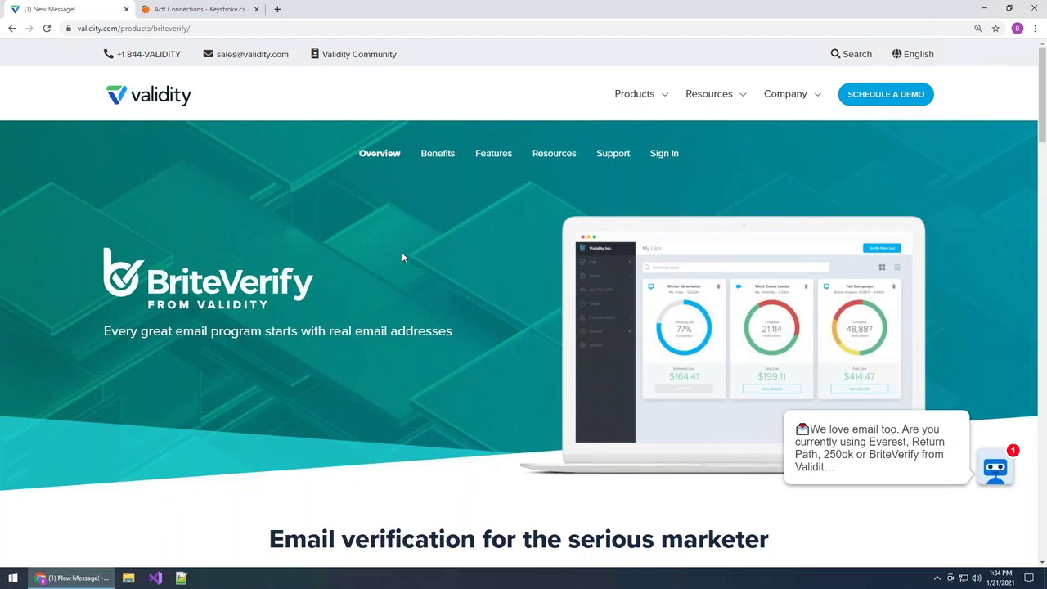
left_click(664, 153)
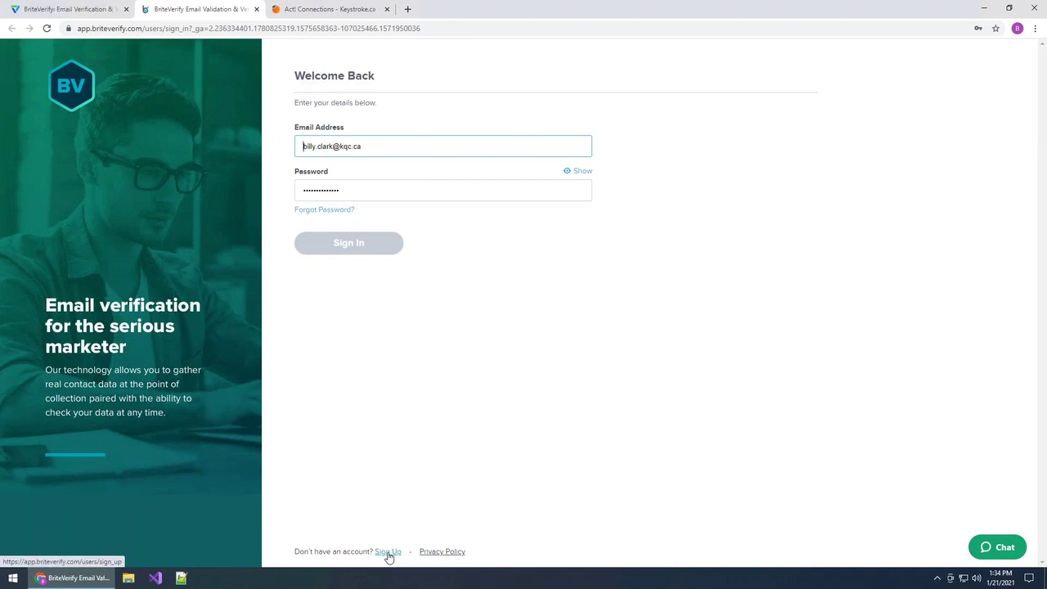
- Open the empty BriteVerify free-account sign-up form in a new tab, into Business Email Address
left_click(390, 508)
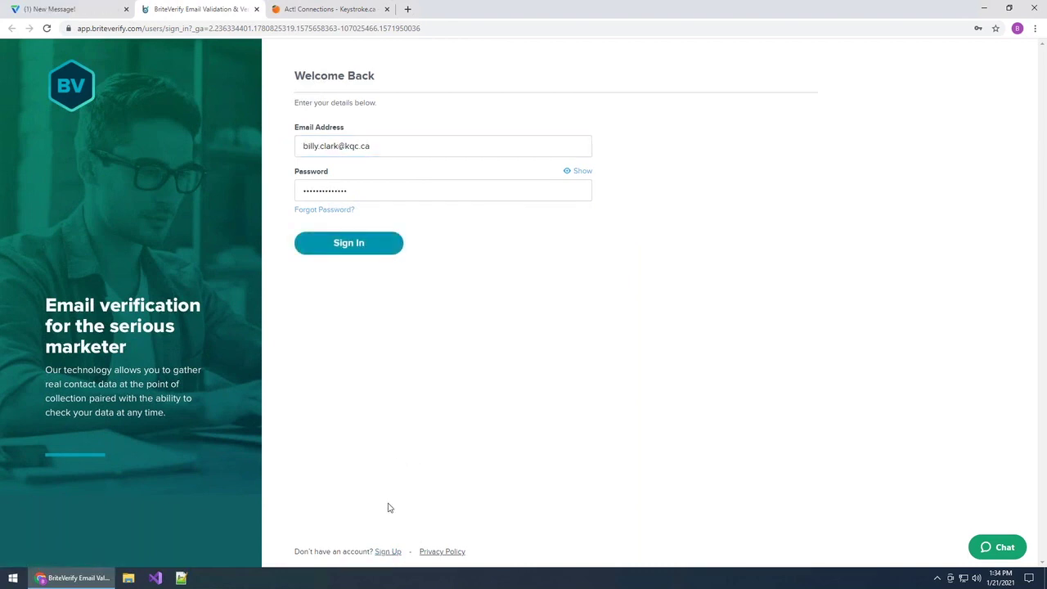
middle_click(387, 553)
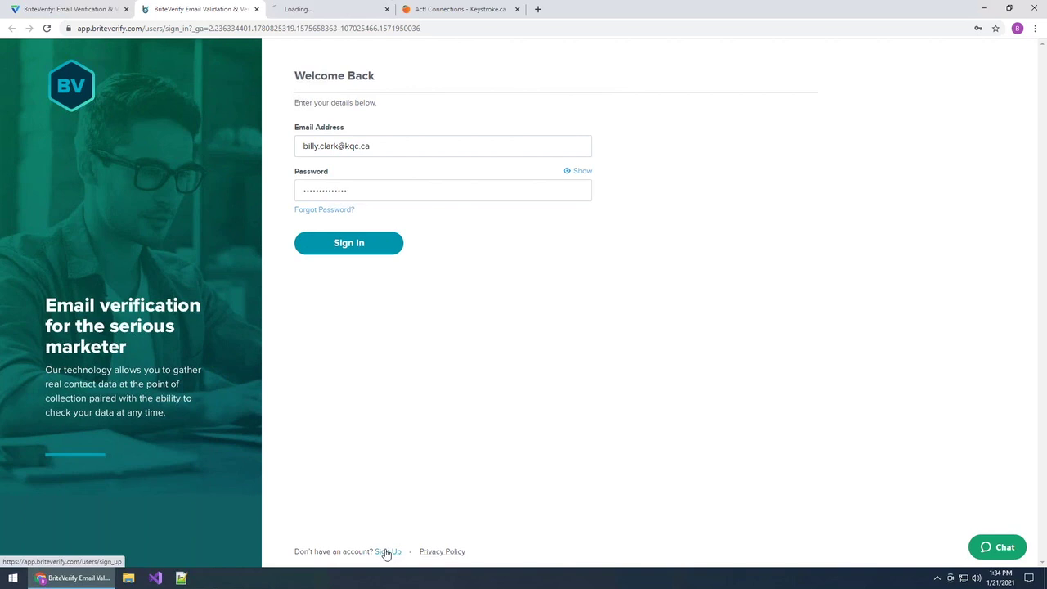
left_click(346, 10)
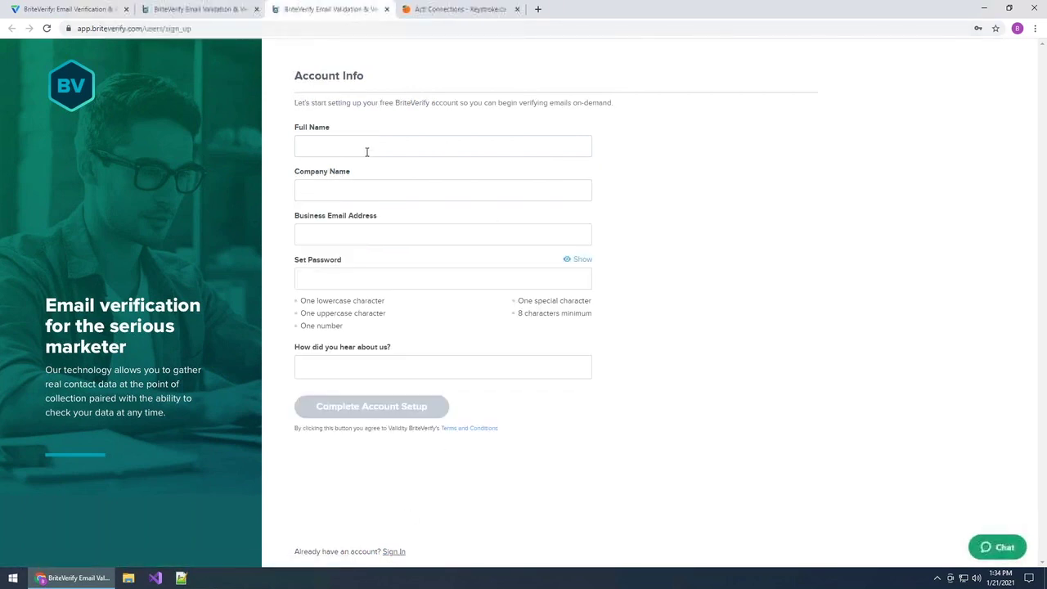
left_click(337, 229)
left_click(403, 223)
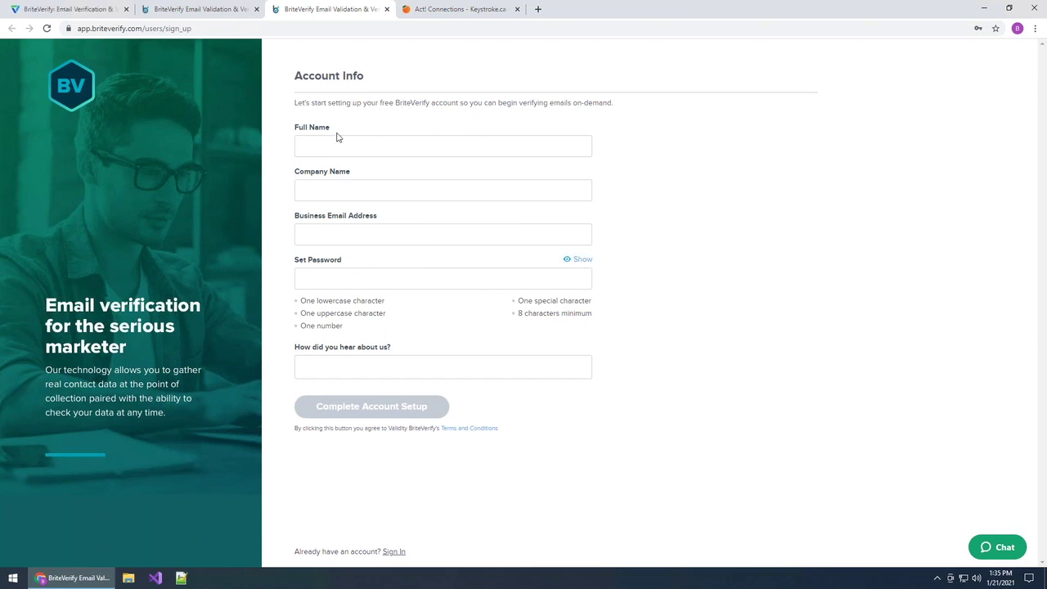
- Sign in to the Keystroke Group BriteVerify account with the saved credentials
left_click(209, 16)
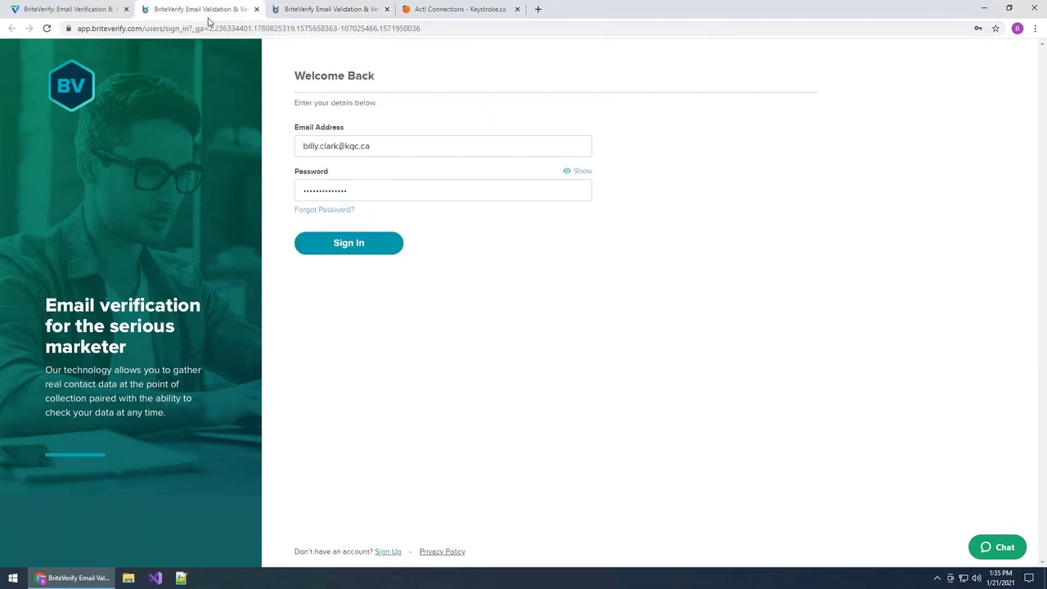
left_click(355, 244)
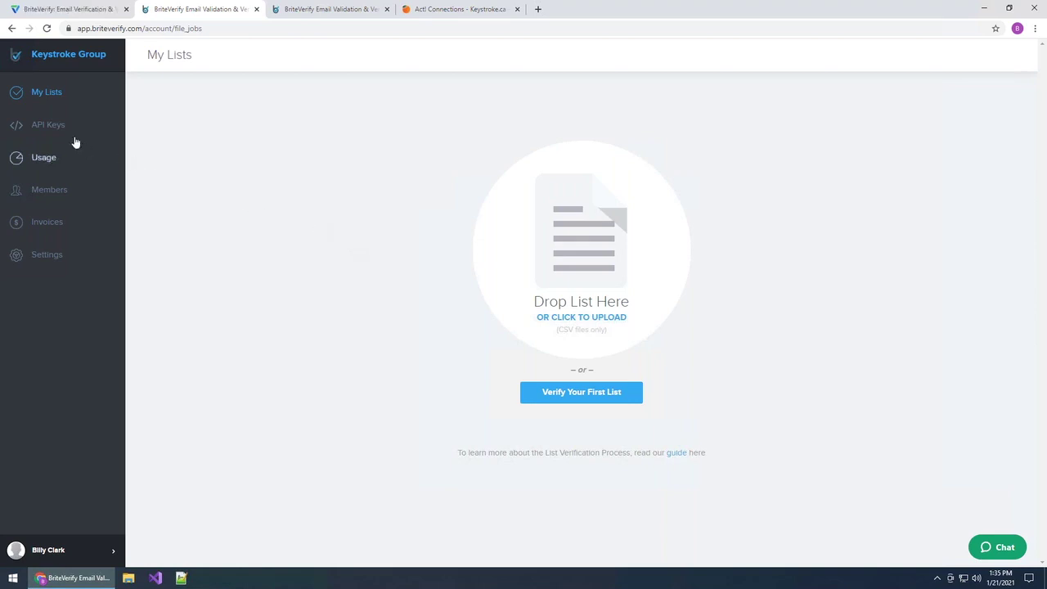
- Show the API Keys page, briefly highlighting the account's API key
left_click(45, 127)
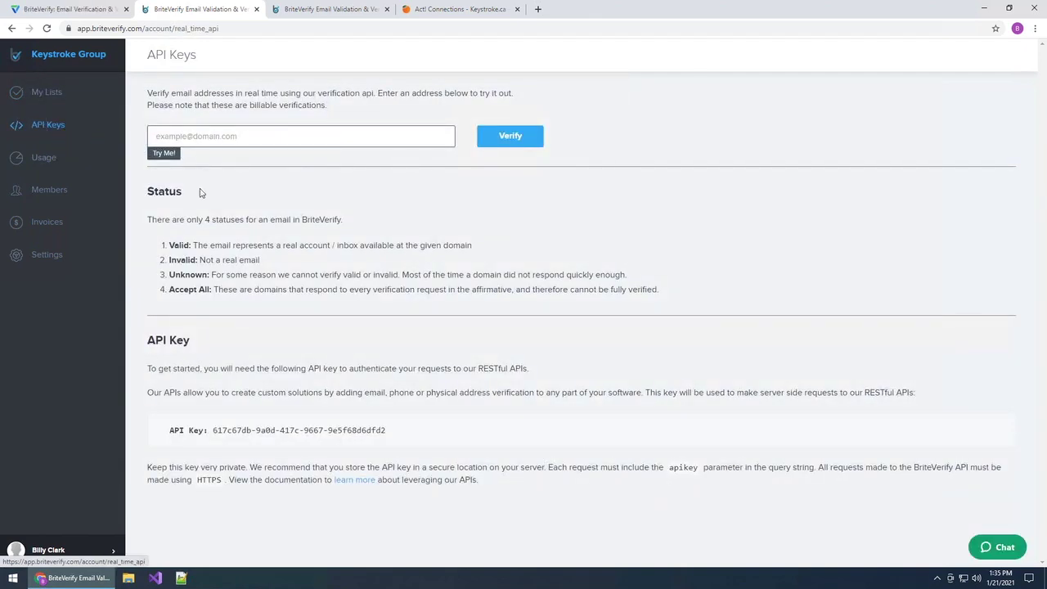
left_click_drag(214, 430, 387, 430)
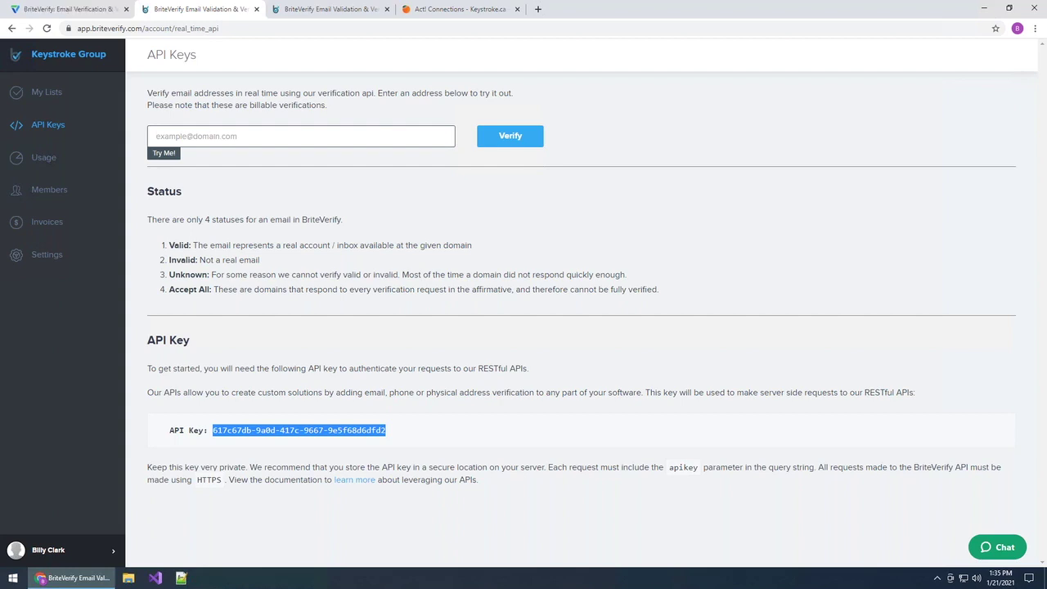
left_click(475, 354)
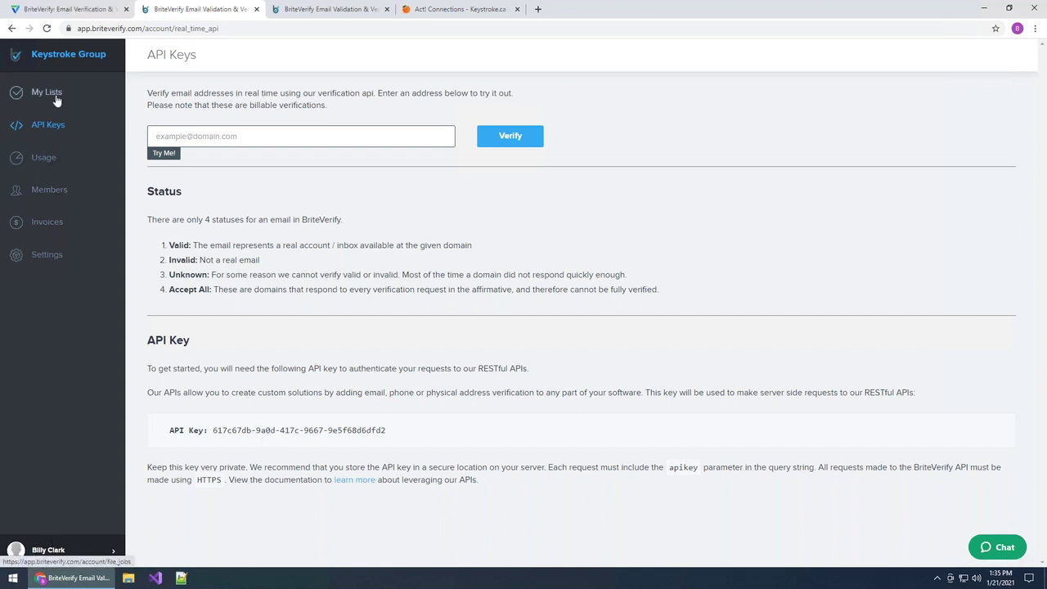
- Check Usage (0 verifications, January 2021) and the empty Invoices page, then go to Act! Connections
left_click(44, 162)
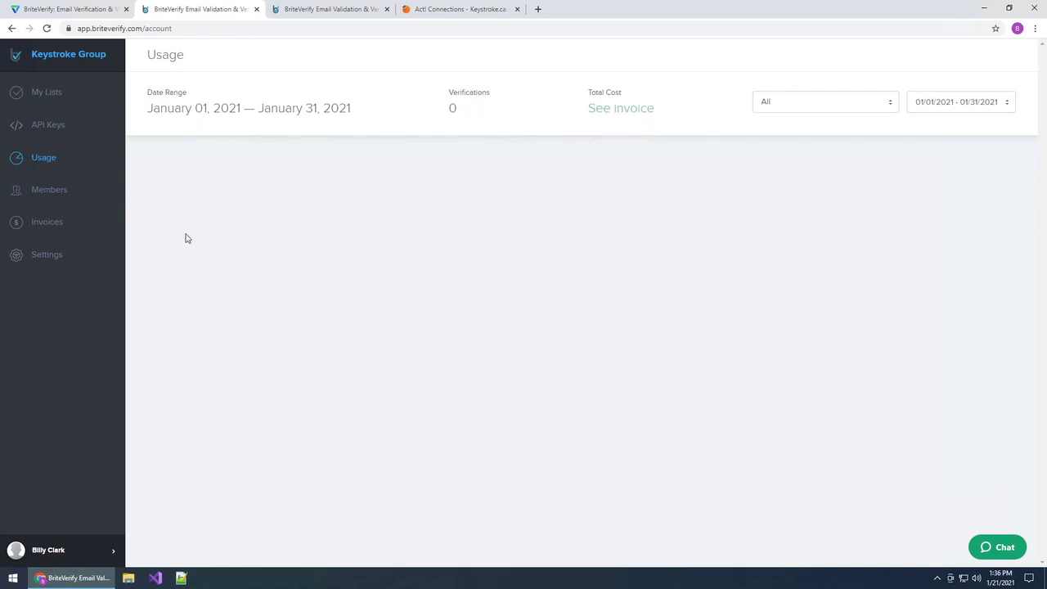
left_click(41, 220)
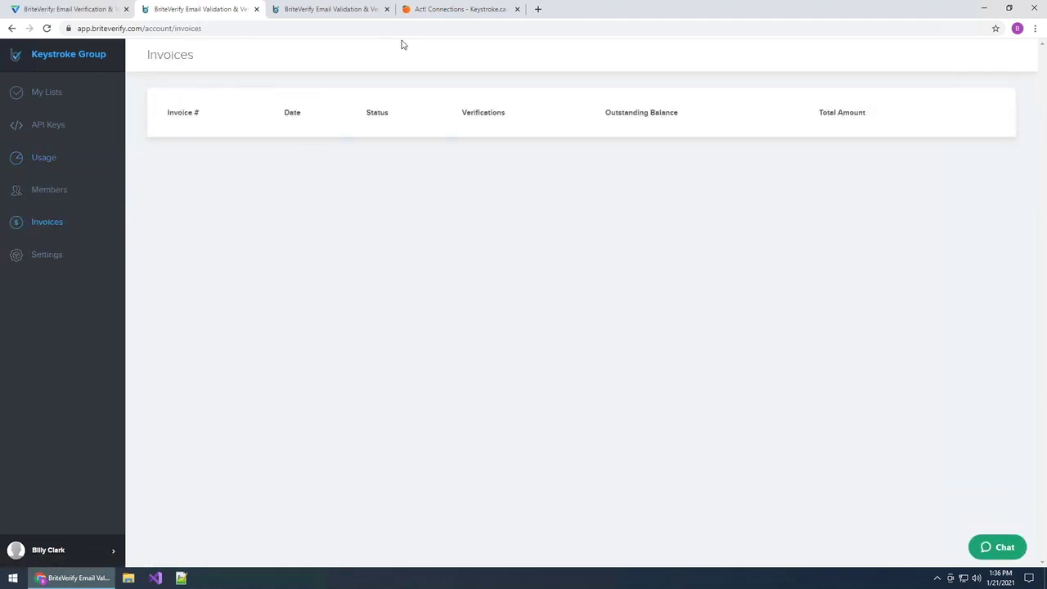
left_click(451, 15)
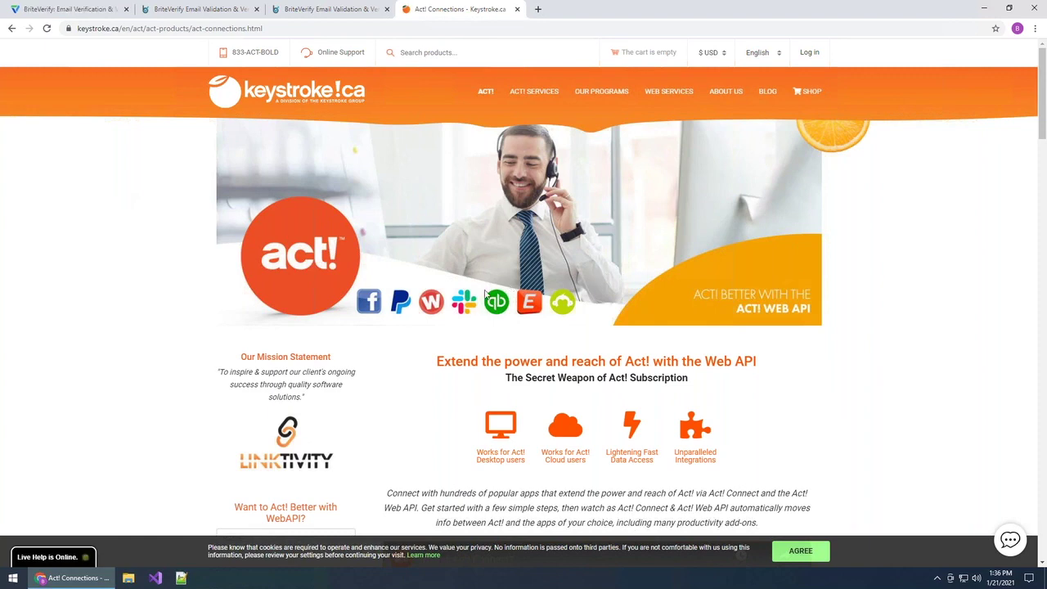
scroll(431, 302, "down", 2)
scroll(430, 328, "down", 2)
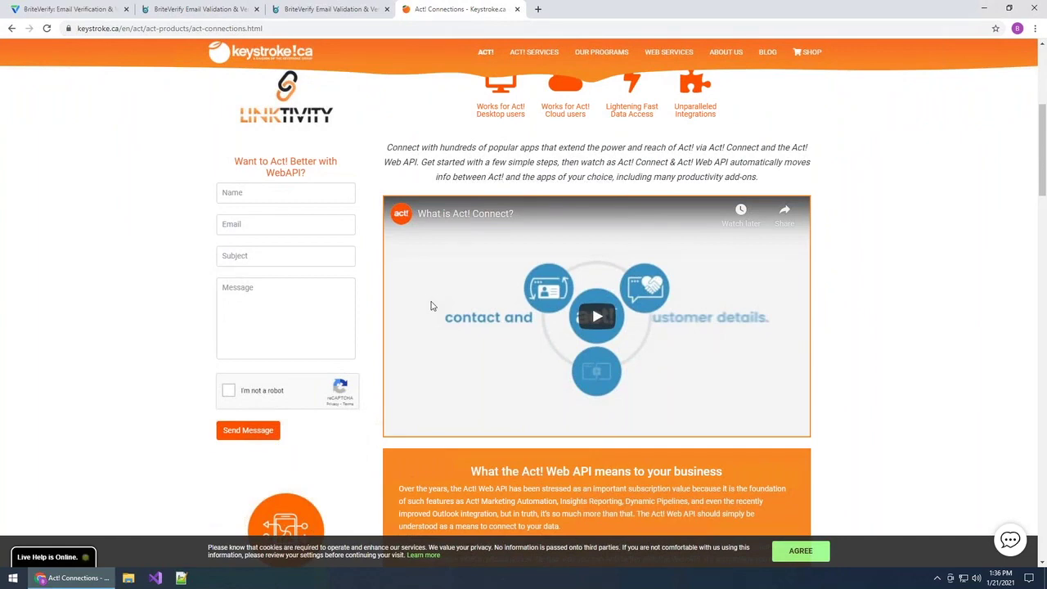
scroll(432, 306, "down", 5)
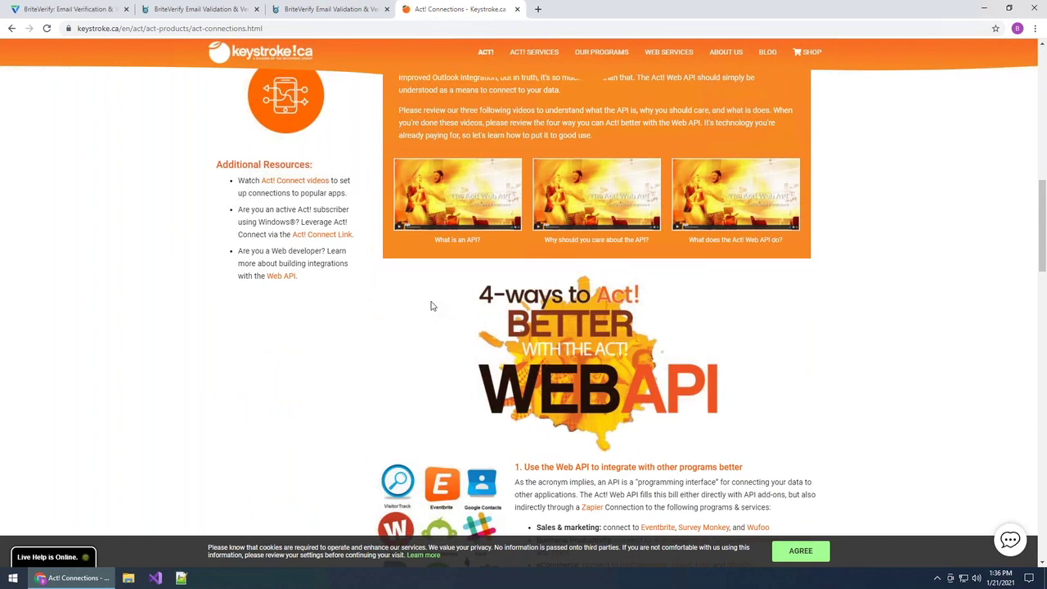
scroll(433, 306, "down", 3)
scroll(433, 306, "down", 1)
scroll(433, 307, "down", 6)
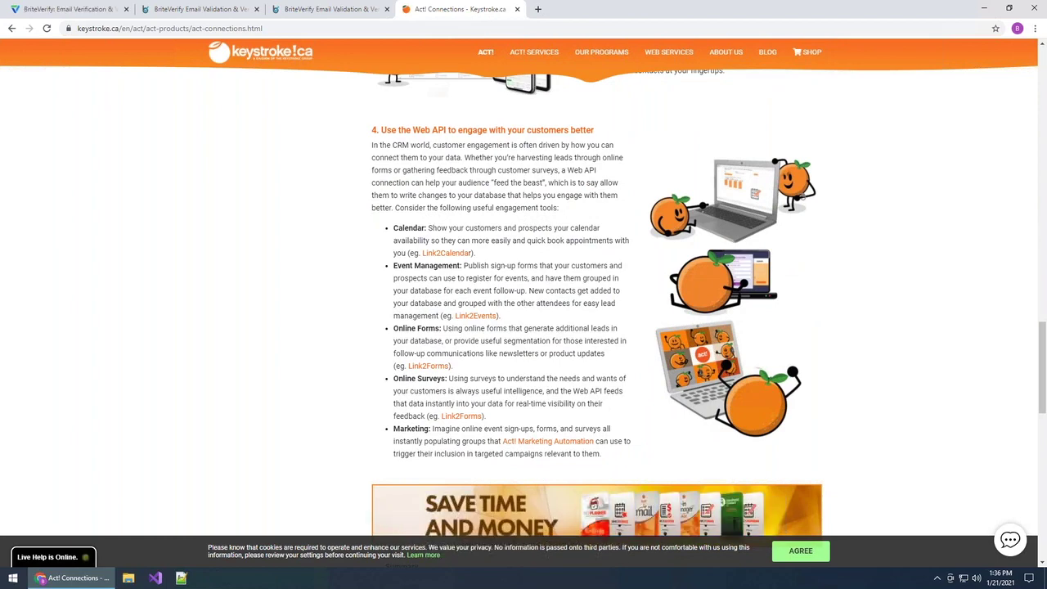
scroll(524, 306, "down", 7)
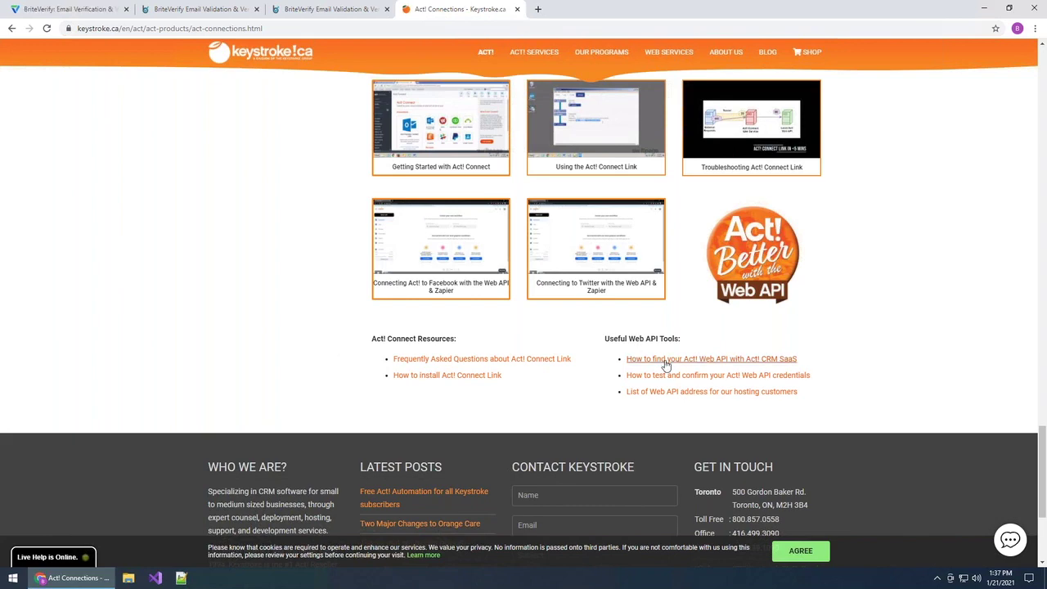
scroll(667, 365, "up", 20)
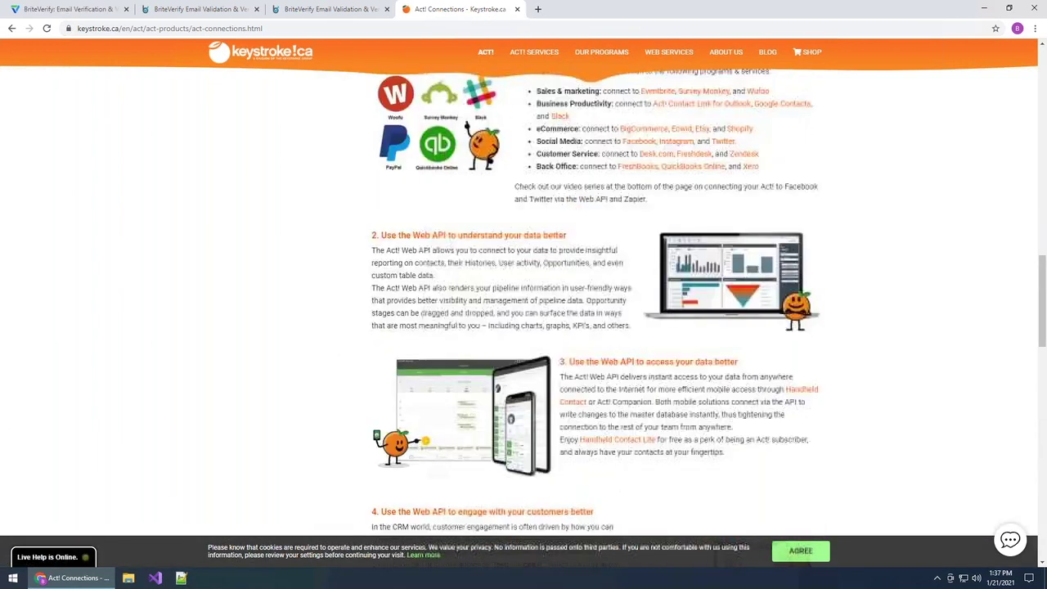
scroll(597, 319, "up", 7)
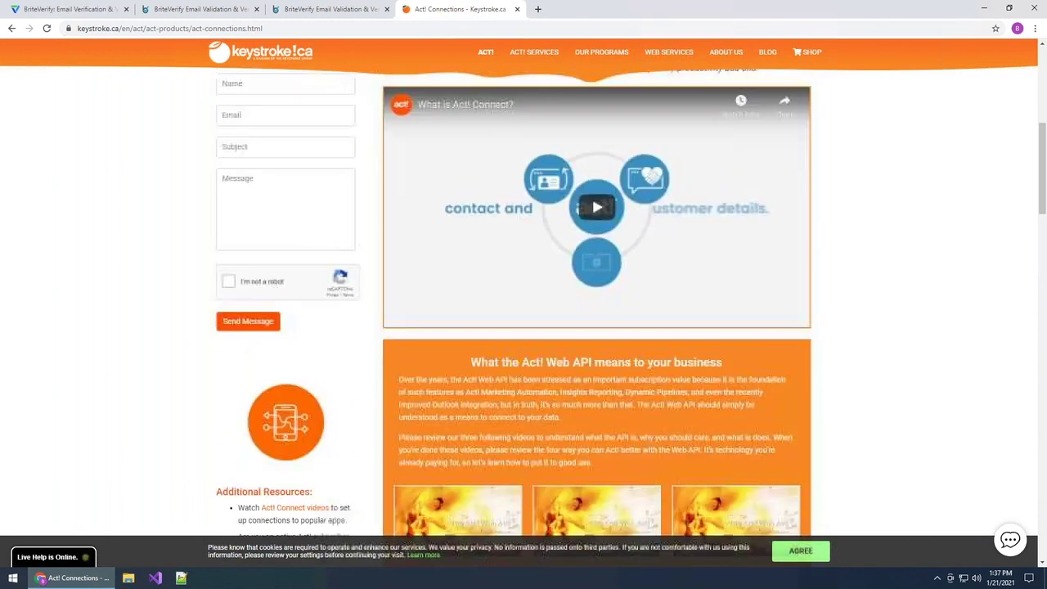
scroll(597, 319, "down", 3)
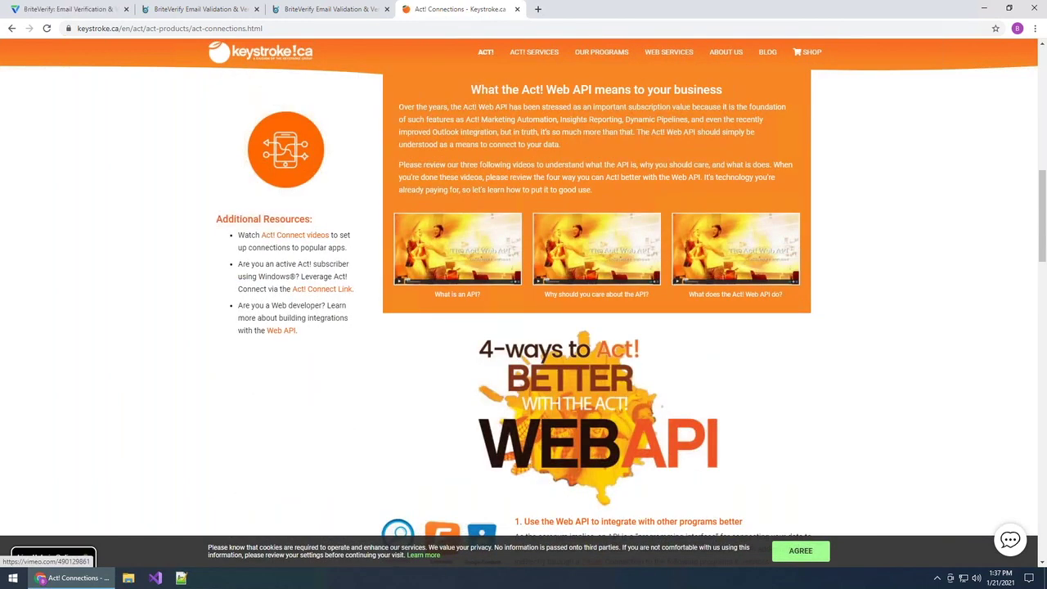
scroll(597, 319, "down", 5)
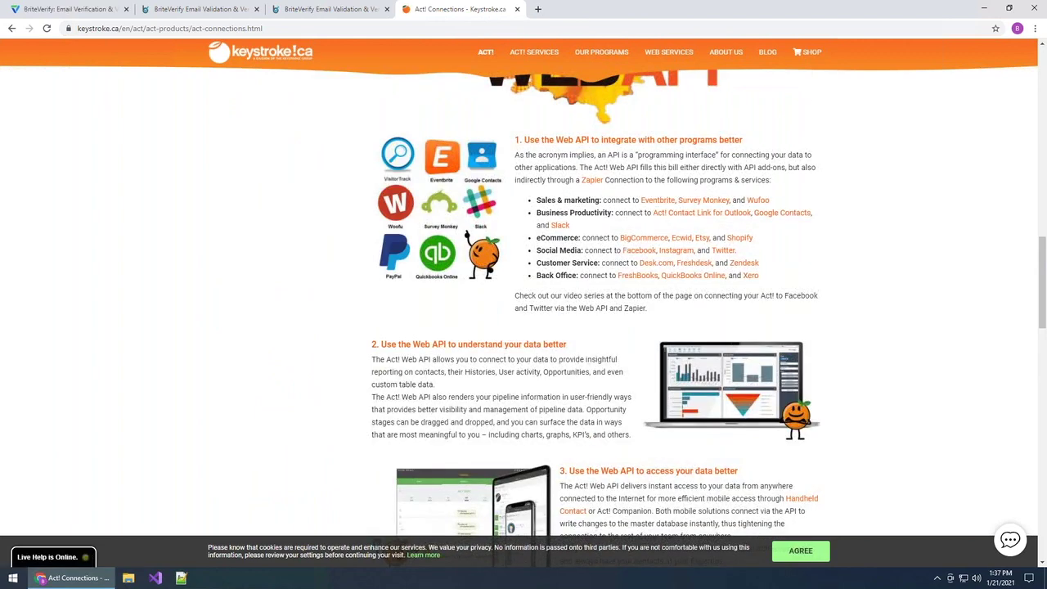
scroll(598, 319, "down", 10)
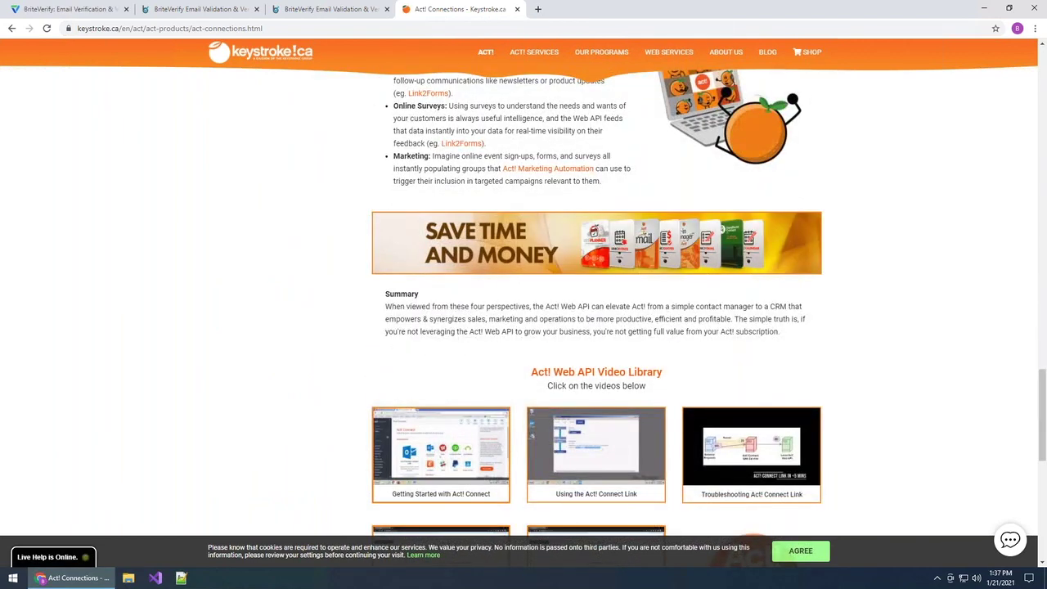
scroll(594, 396, "down", 1)
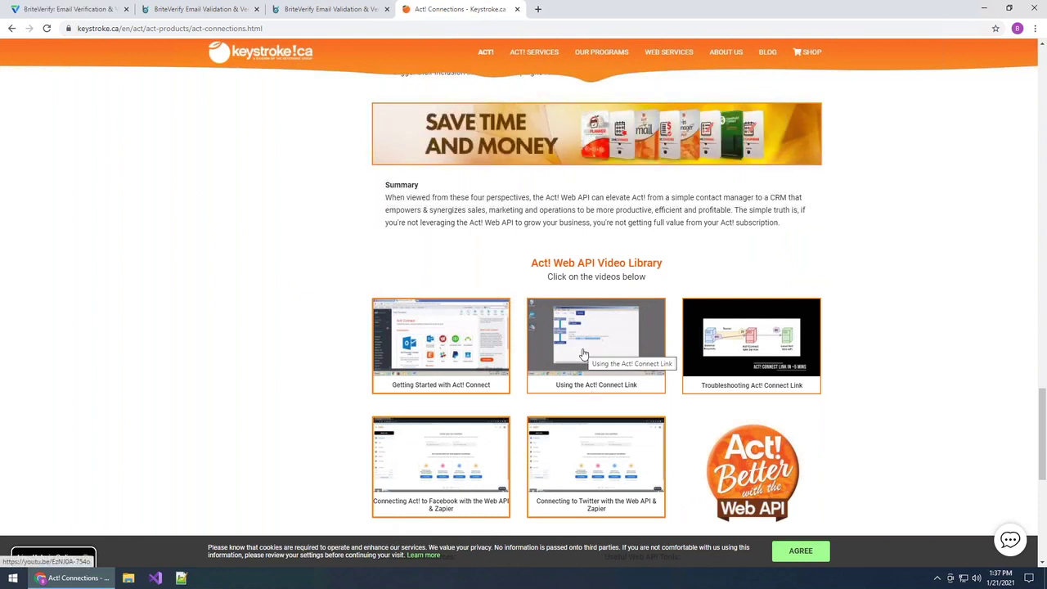
- Scroll further down Act! Connections, then return to the BriteVerify Invoices tab
scroll(449, 353, "down", 1)
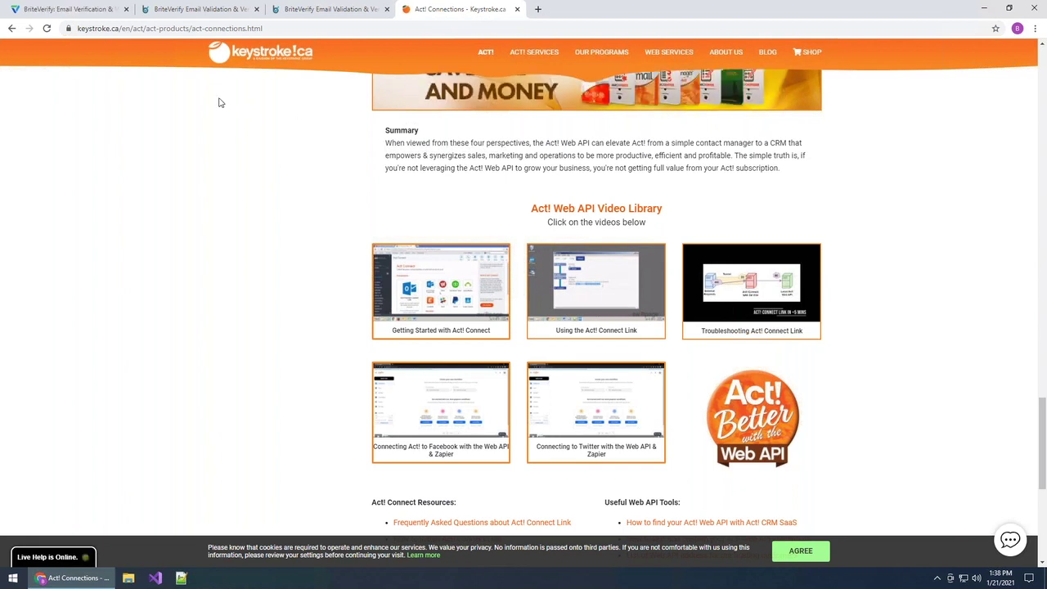
left_click(200, 9)
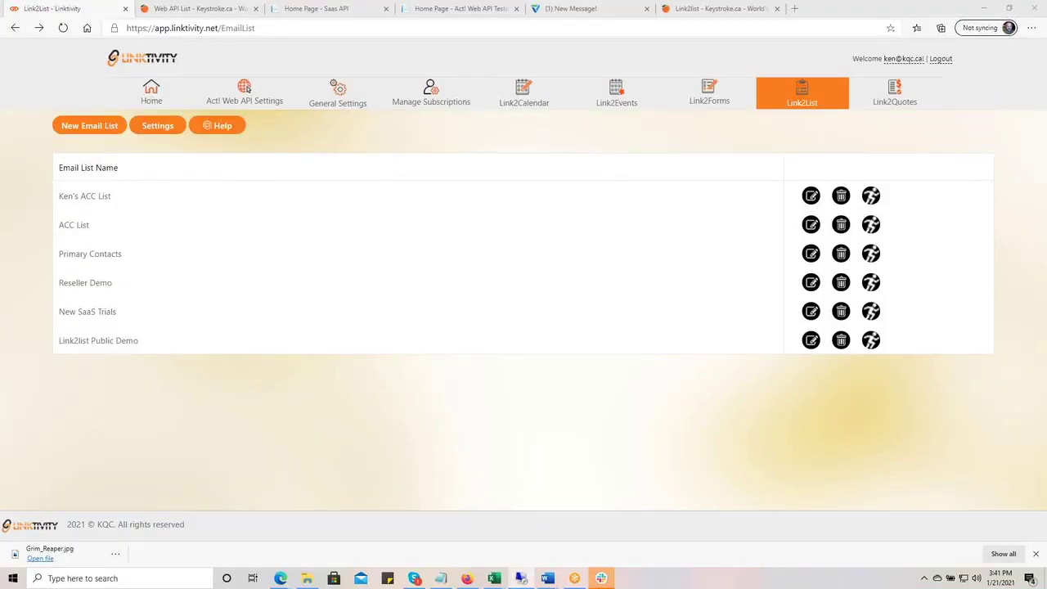
- In full-screen remote Act!, show contacts in List View with Email Address Status, then minimize it
left_click(520, 578)
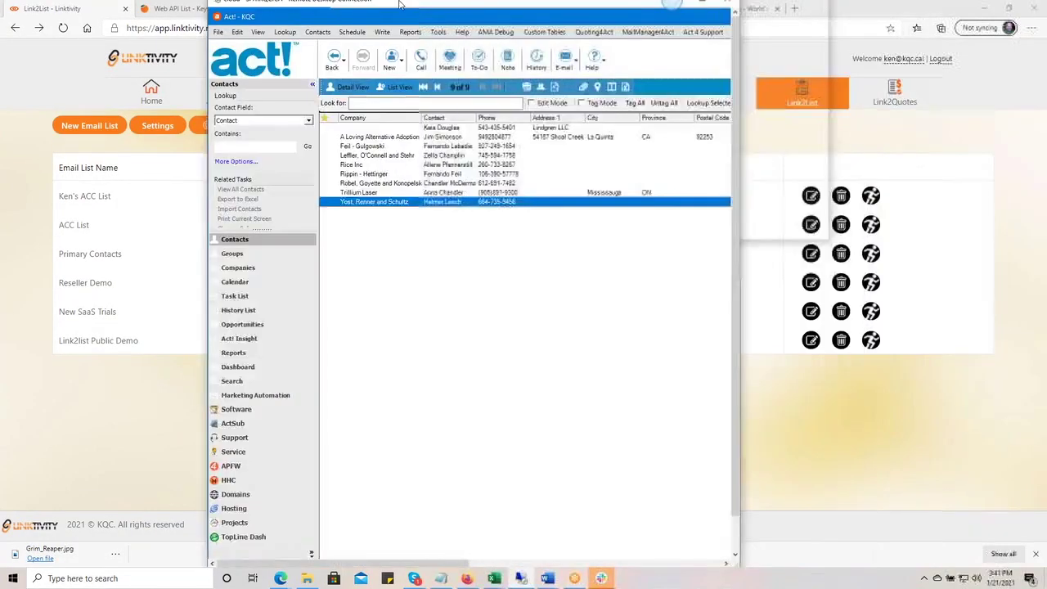
double_click(399, 5)
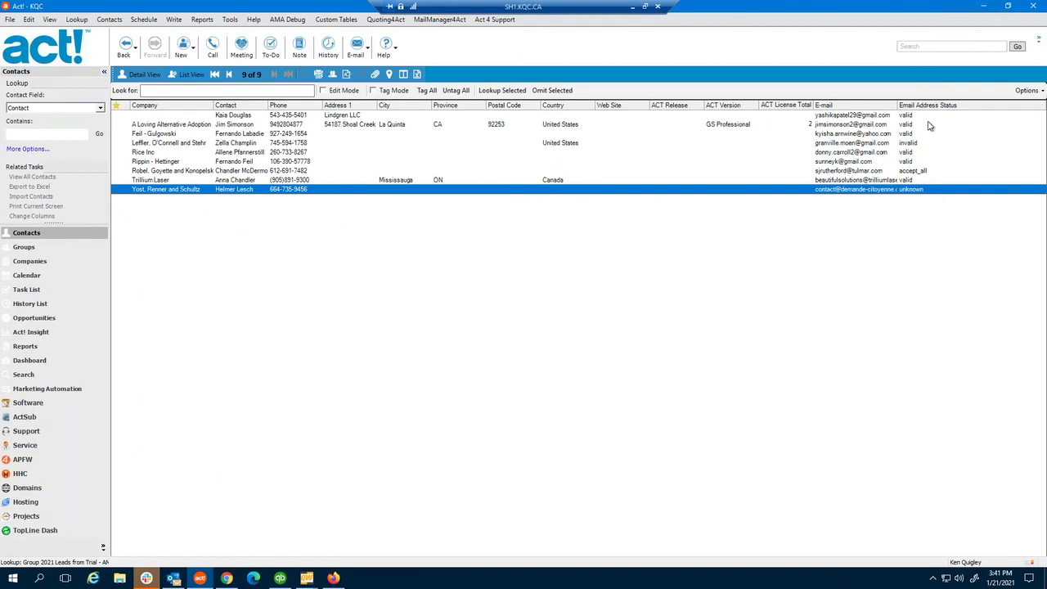
left_click(142, 75)
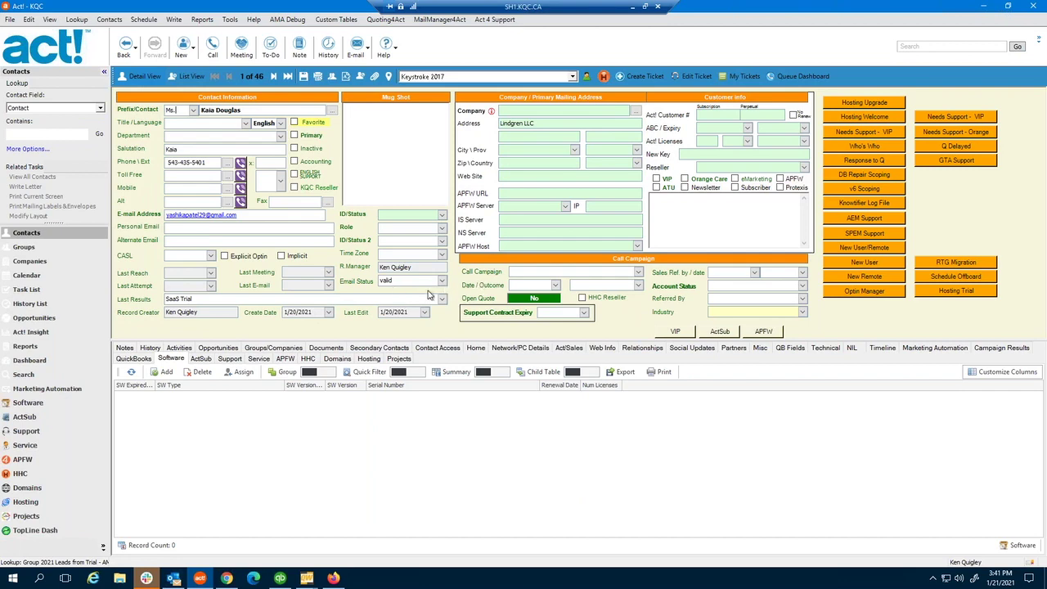
left_click(191, 75)
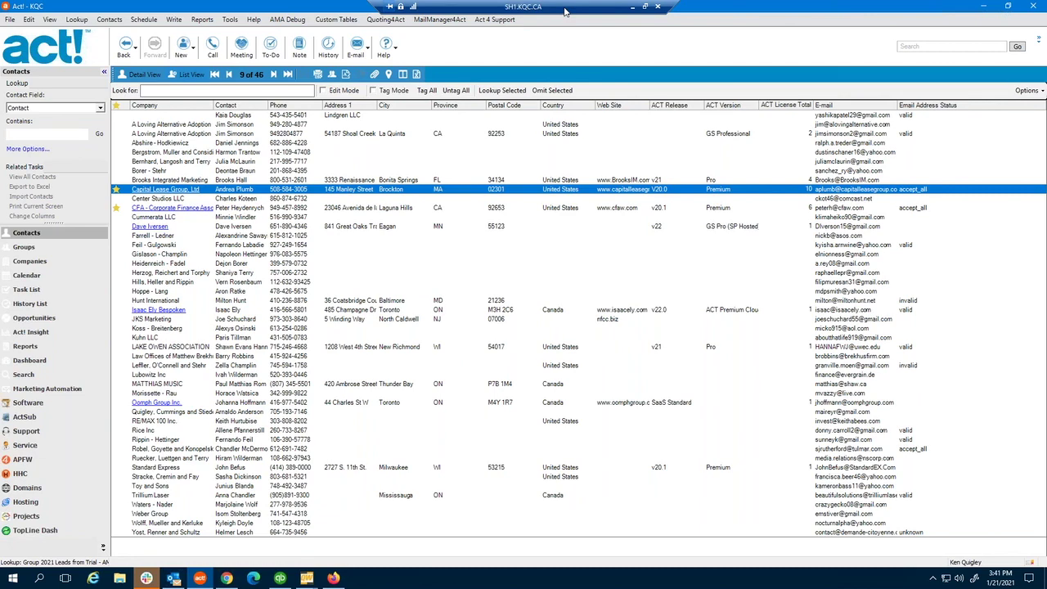
left_click(633, 6)
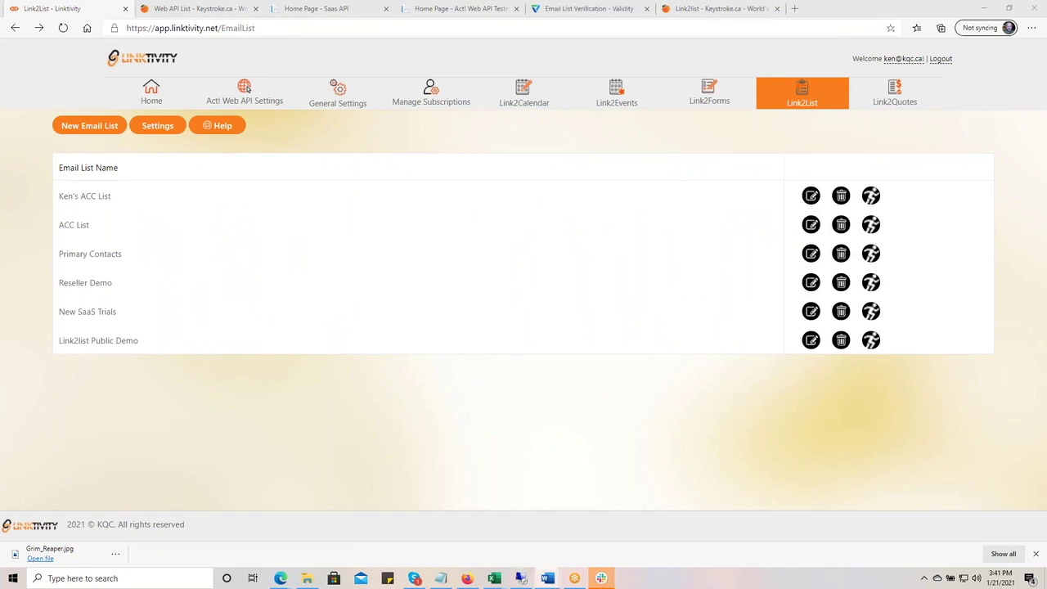
- From the keystroke.ca home page, open the Free Act! Training Videos page in a new tab
left_click(172, 9)
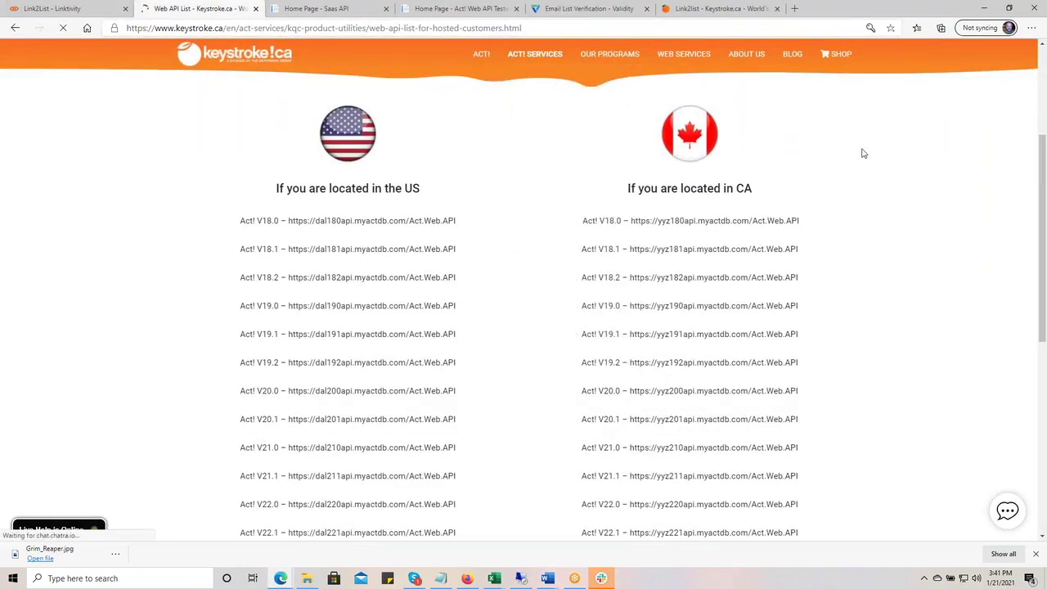
scroll(907, 189, "down", 10)
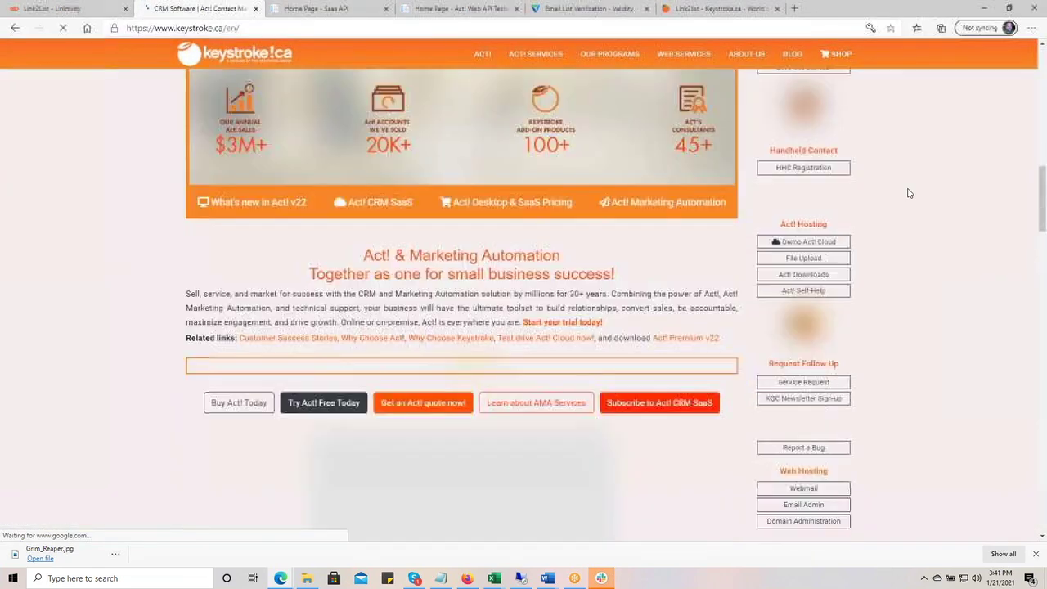
scroll(908, 193, "down", 1)
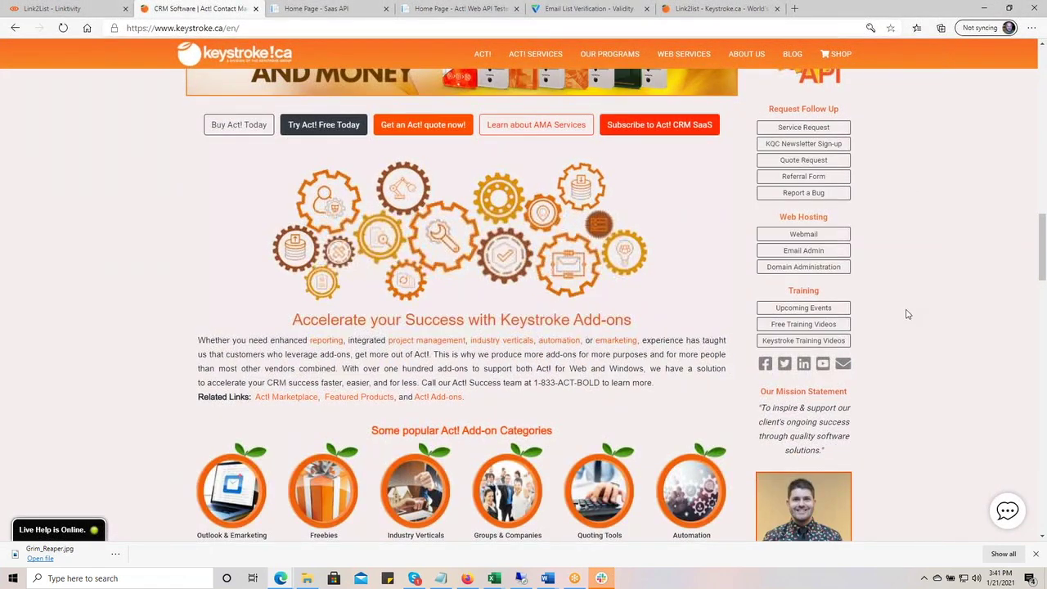
left_click(830, 340)
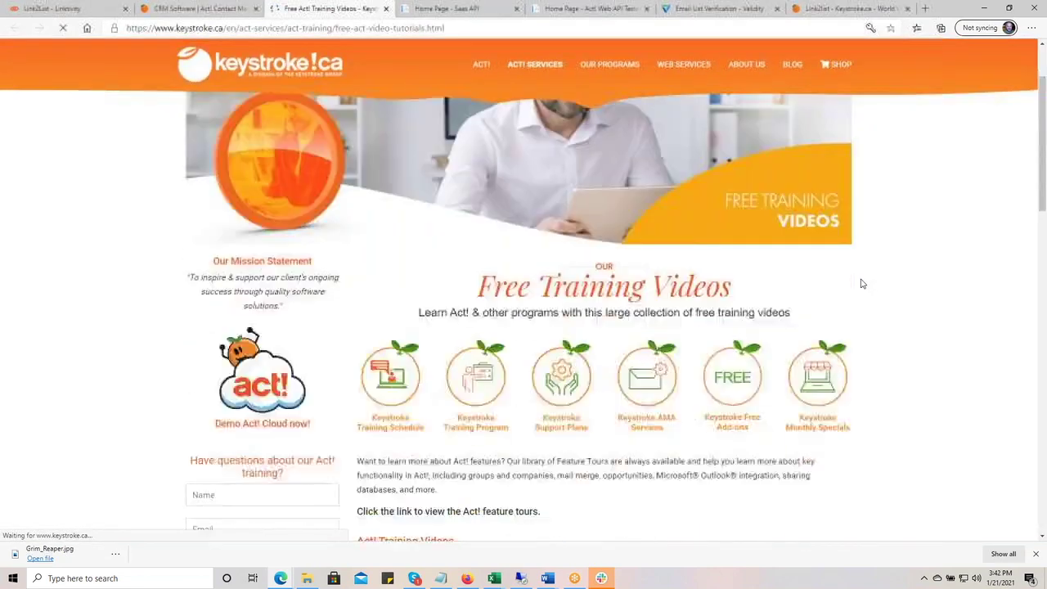
scroll(863, 281, "down", 4)
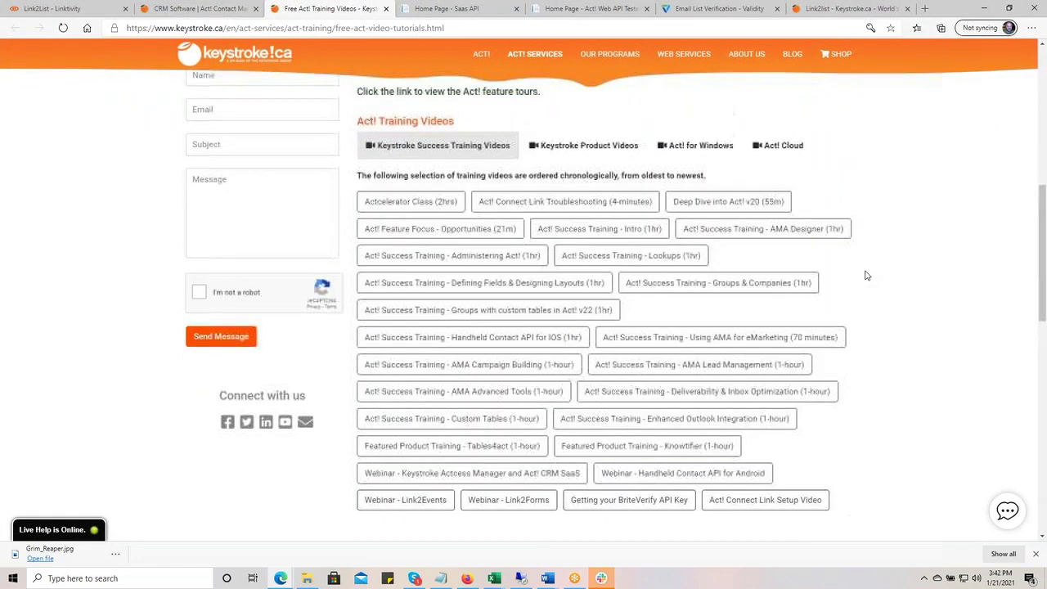
scroll(868, 276, "down", 1)
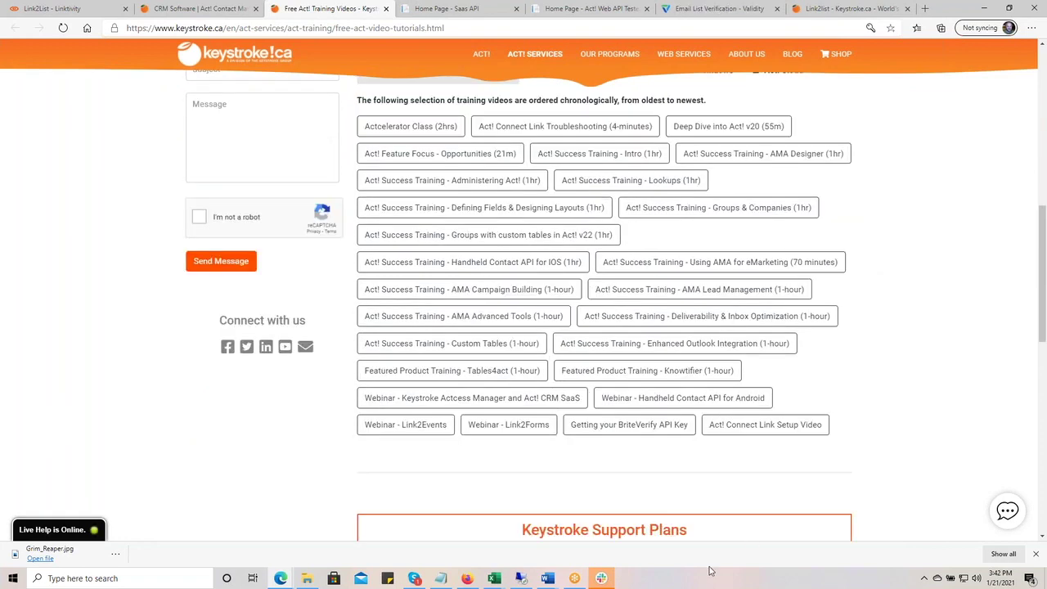
left_click(769, 427)
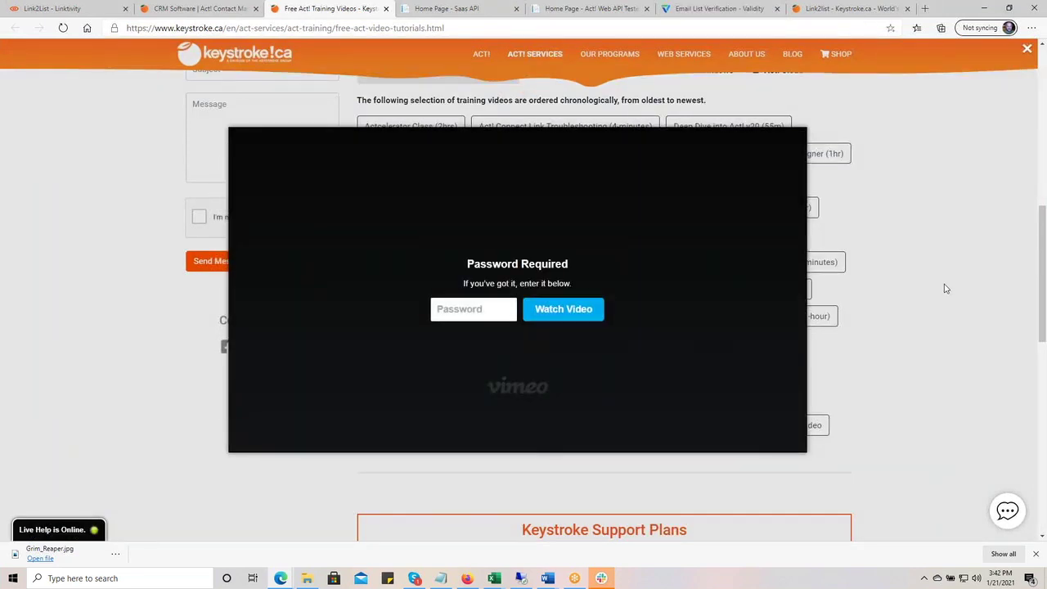
left_click(946, 288)
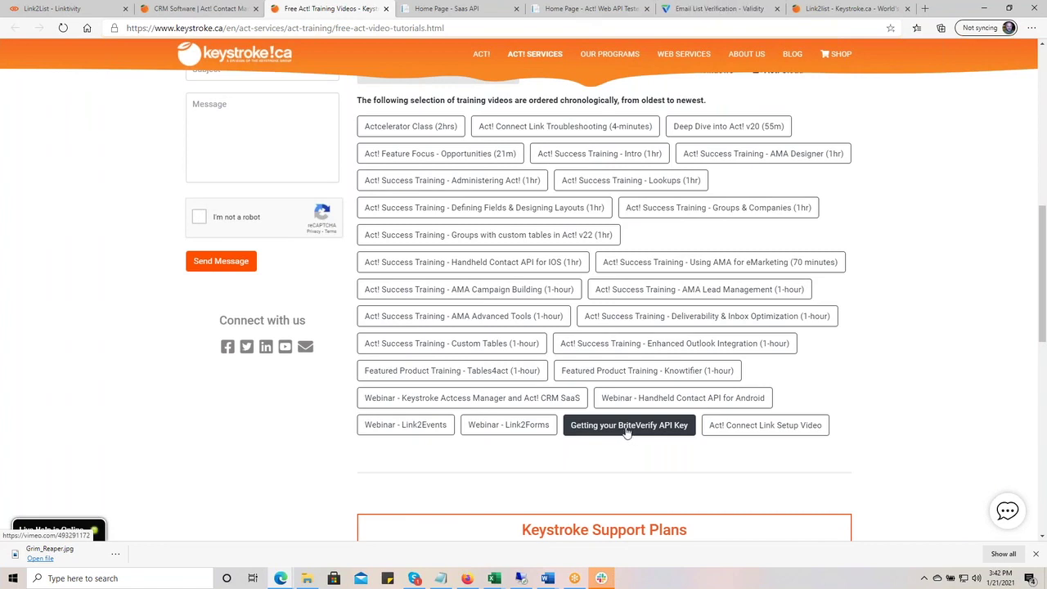
left_click(625, 432)
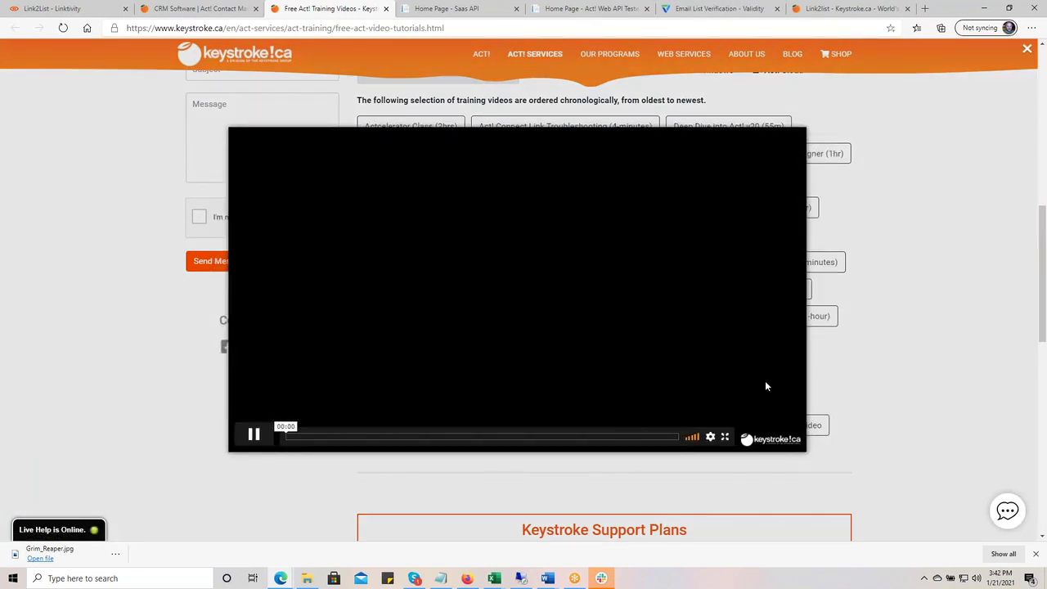
left_click(896, 318)
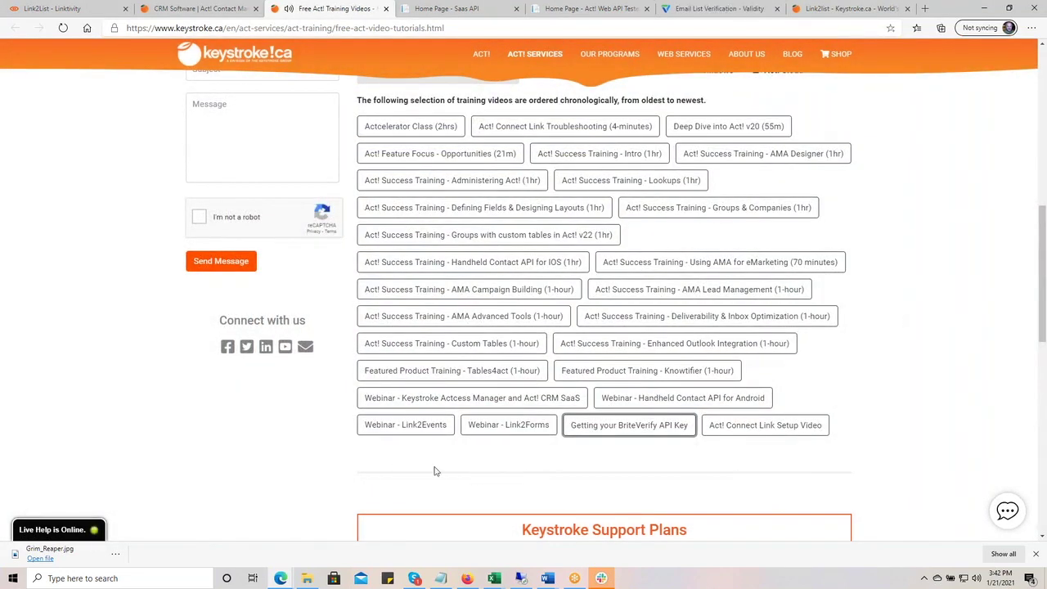
left_click(927, 361)
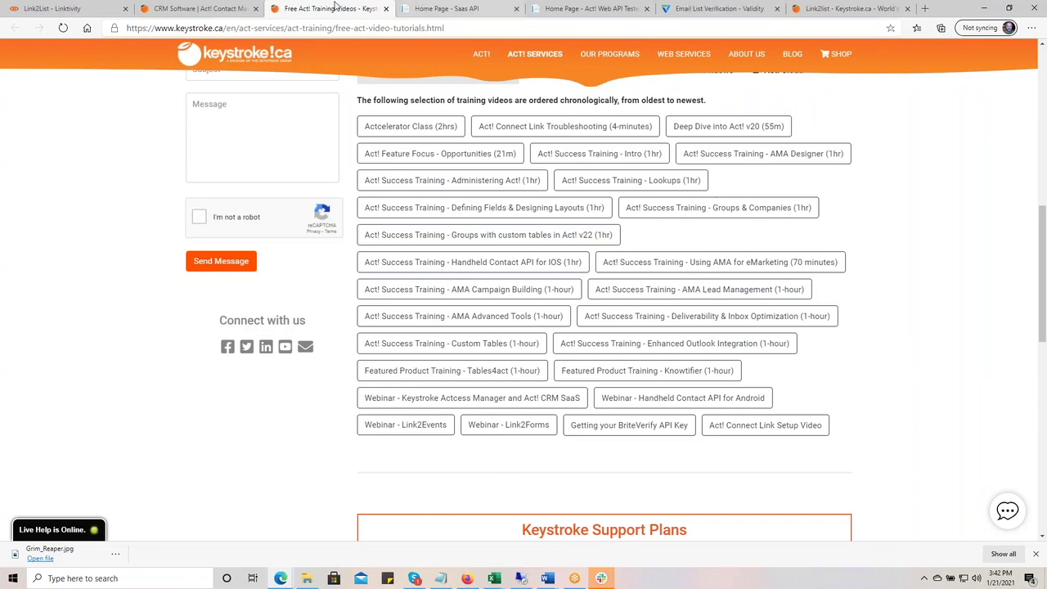
- Go to linktivity.net from the Link2List tab and log out via My Account
left_click(77, 10)
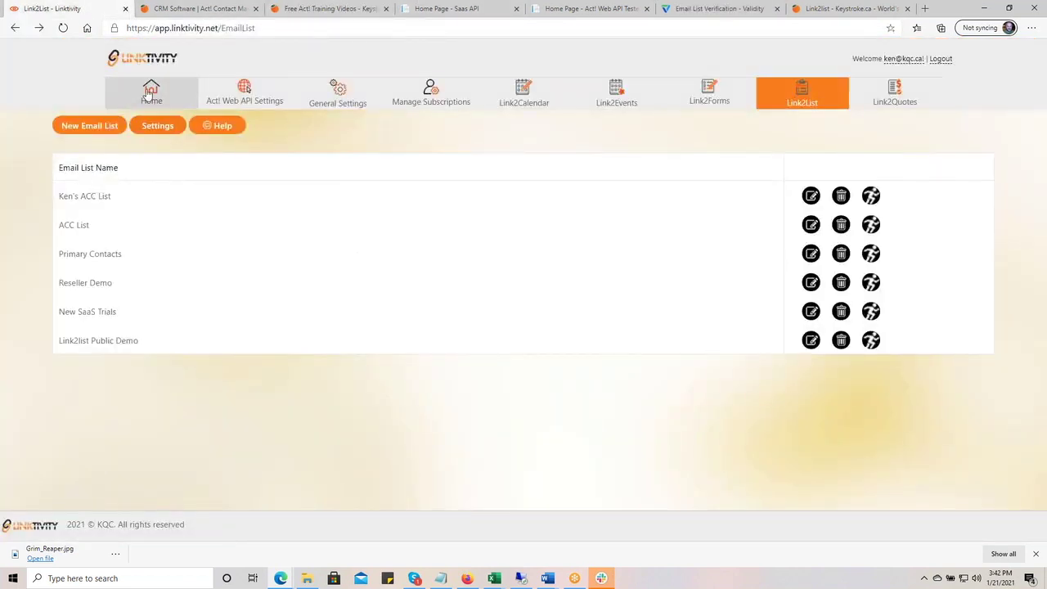
left_click(283, 27)
type("link")
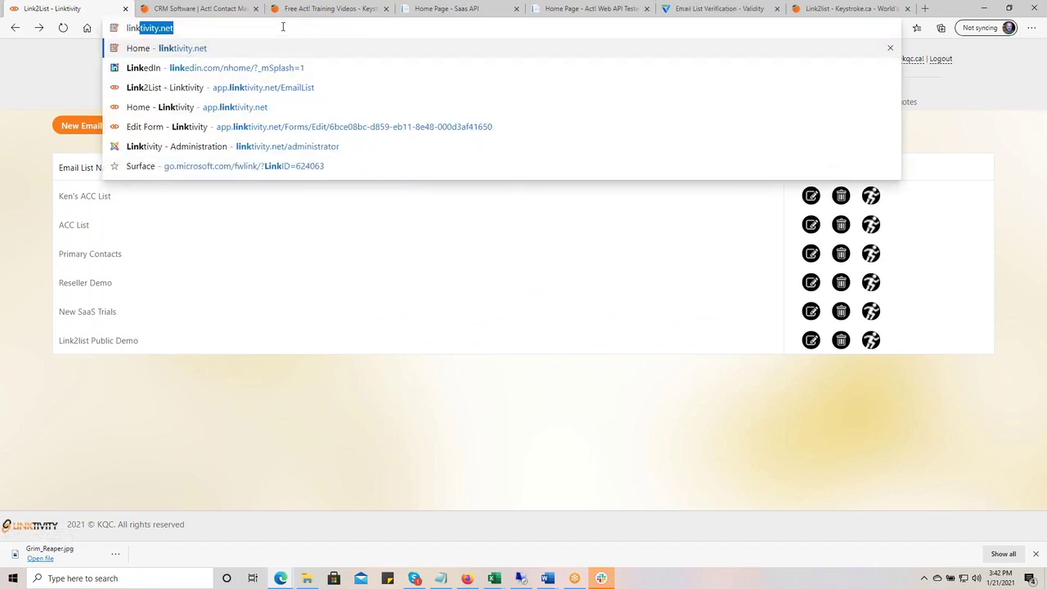
key("Return")
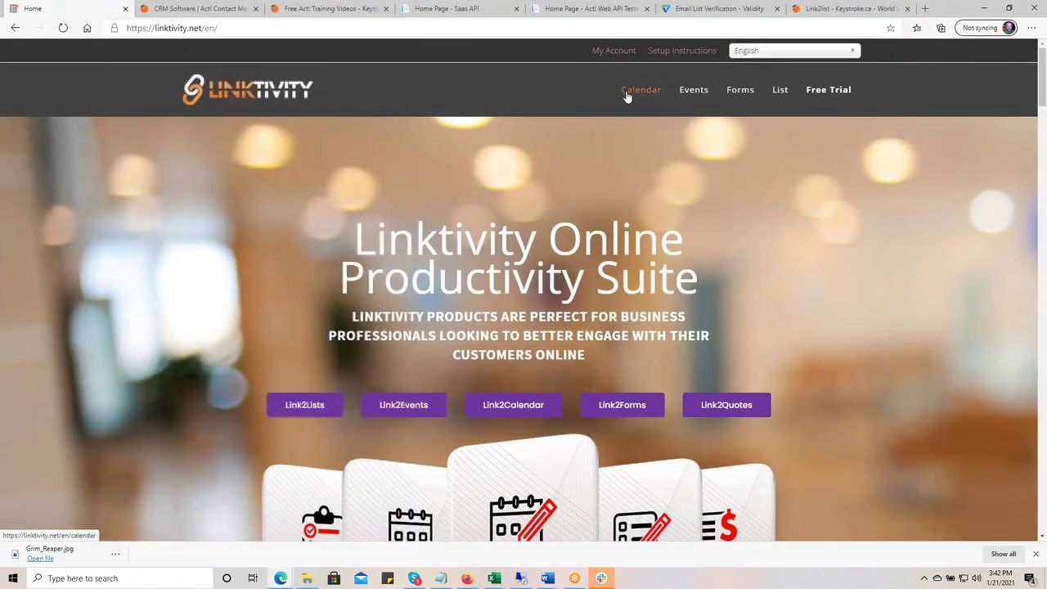
left_click(607, 54)
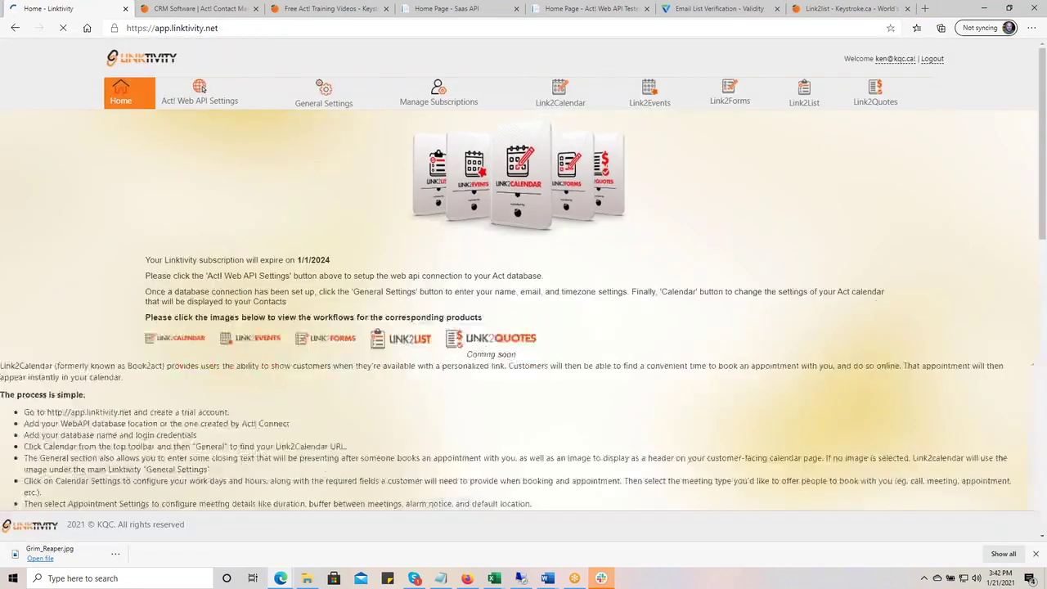
left_click(933, 59)
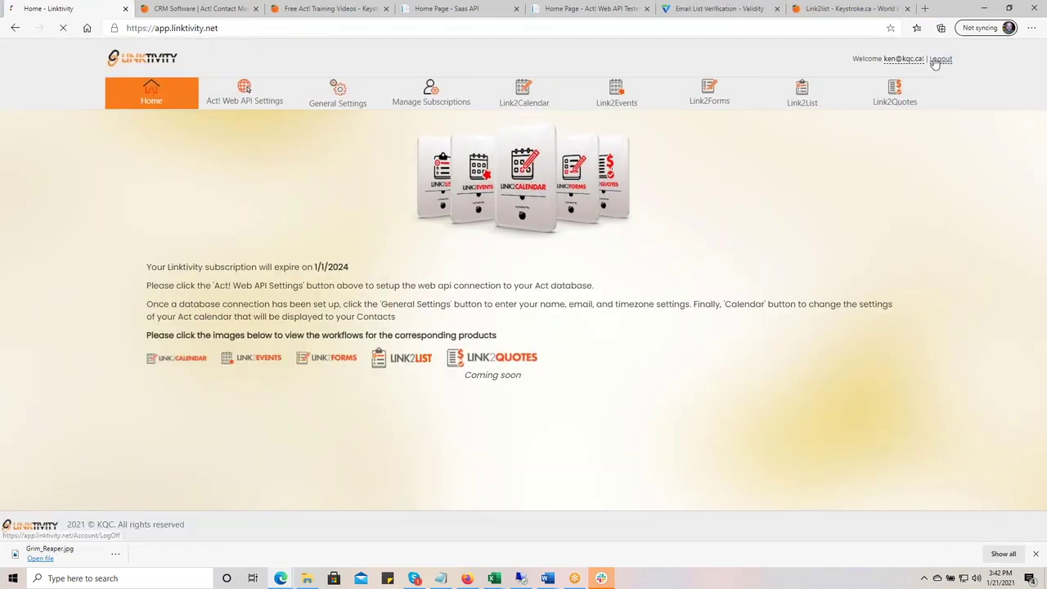